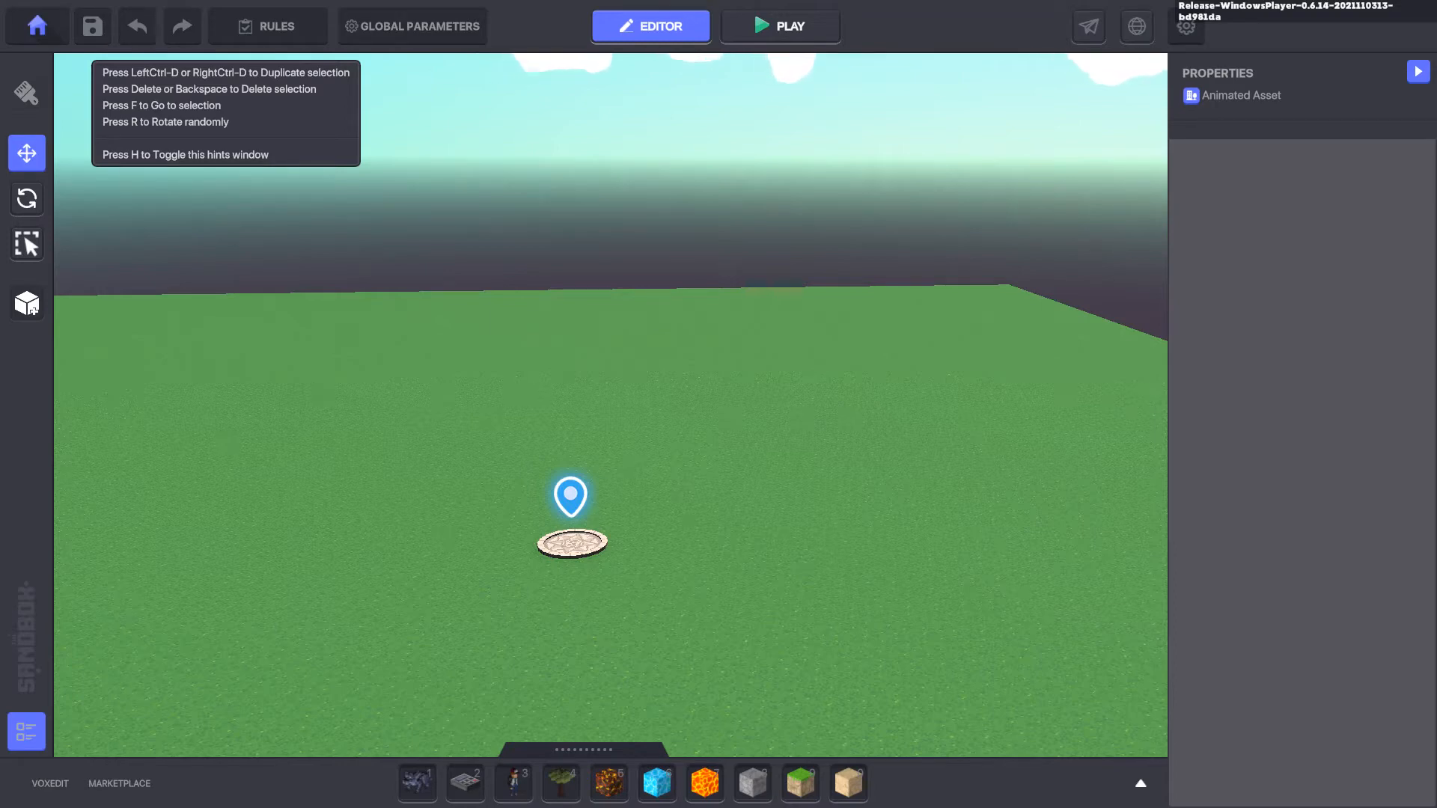
key("ctrl+alt+d")
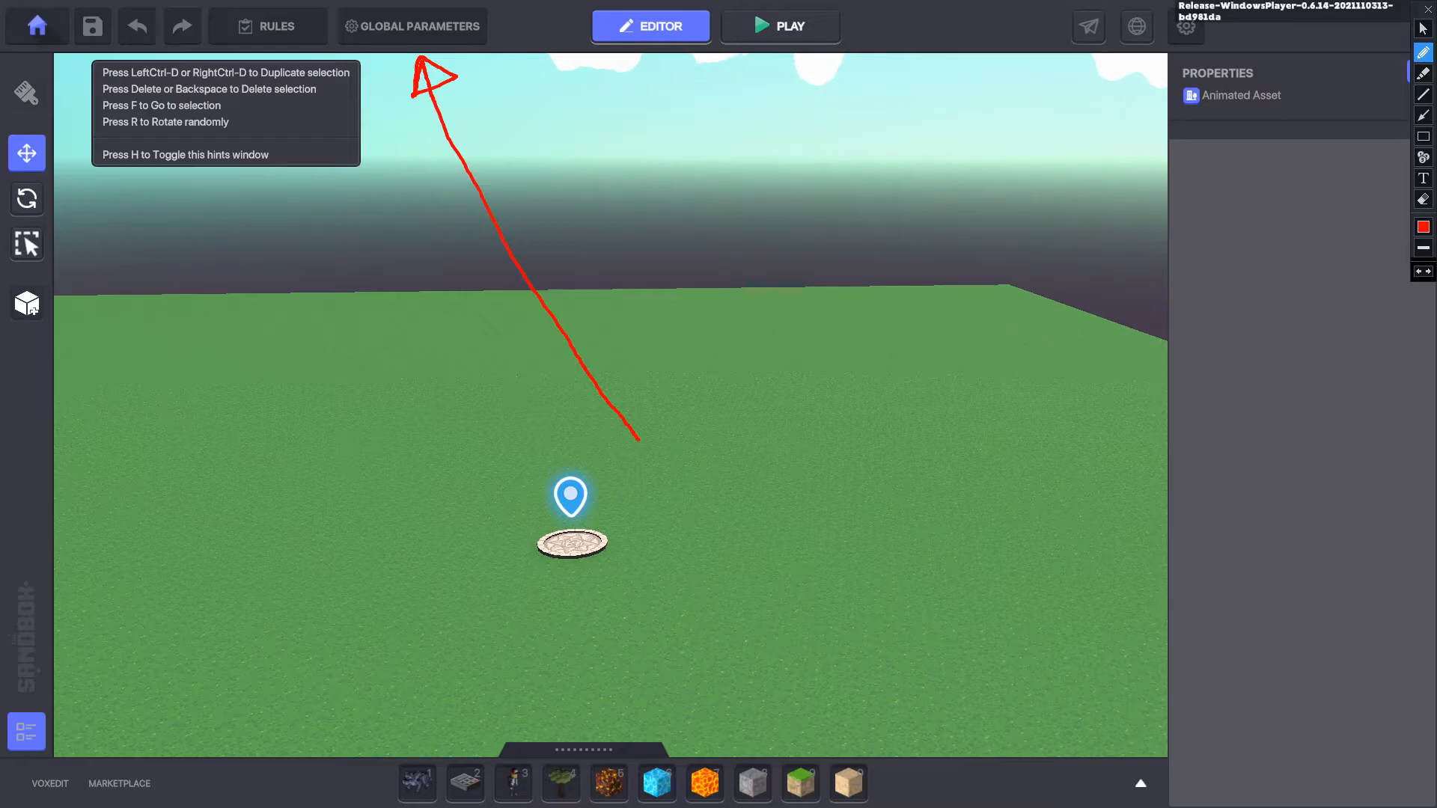
key("Escape")
Step: Set the global ambience sound to Music Lounge and try it out in play mode
left_click(412, 26)
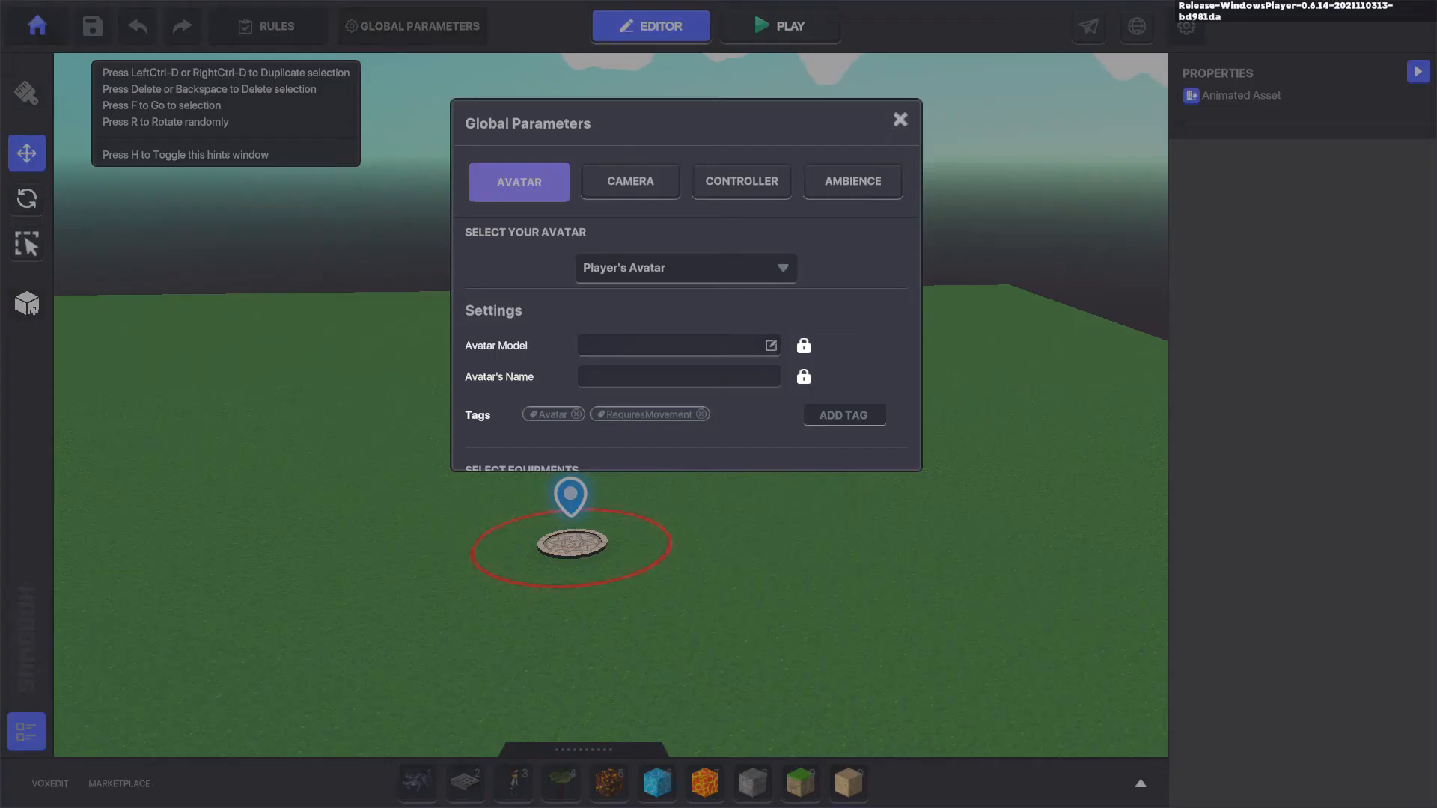
left_click(853, 181)
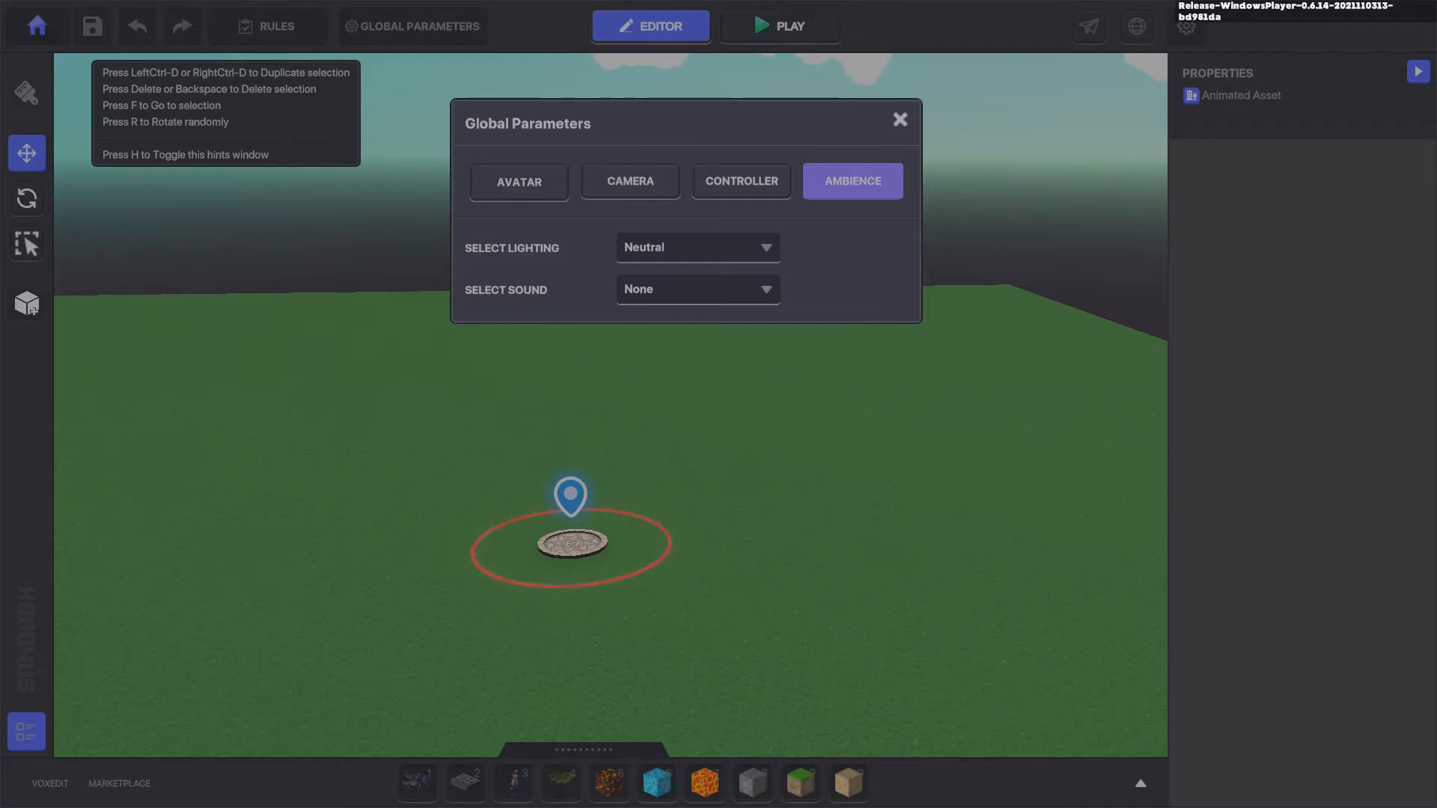
left_click(698, 288)
scroll(698, 359, "down", 5)
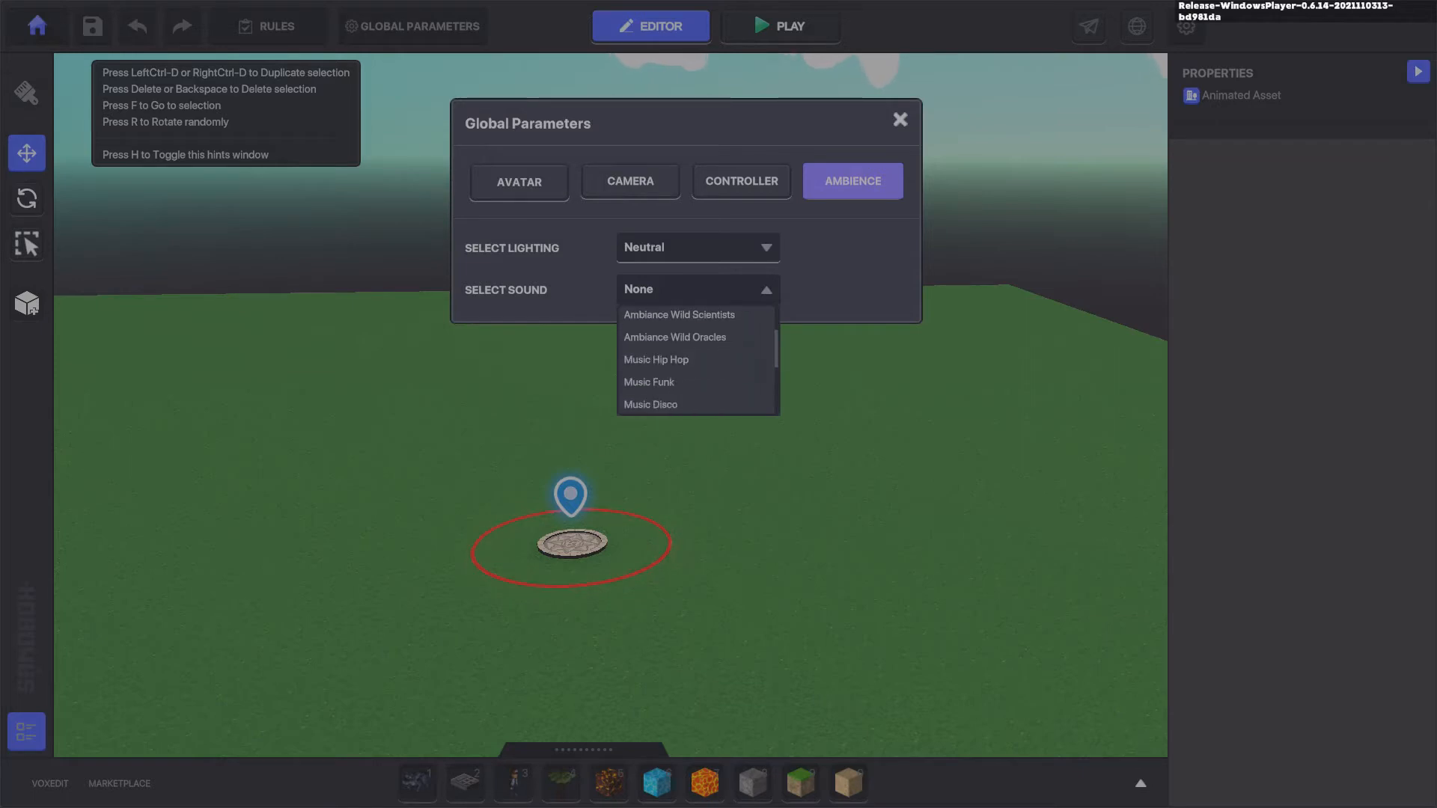
scroll(698, 359, "down", 3)
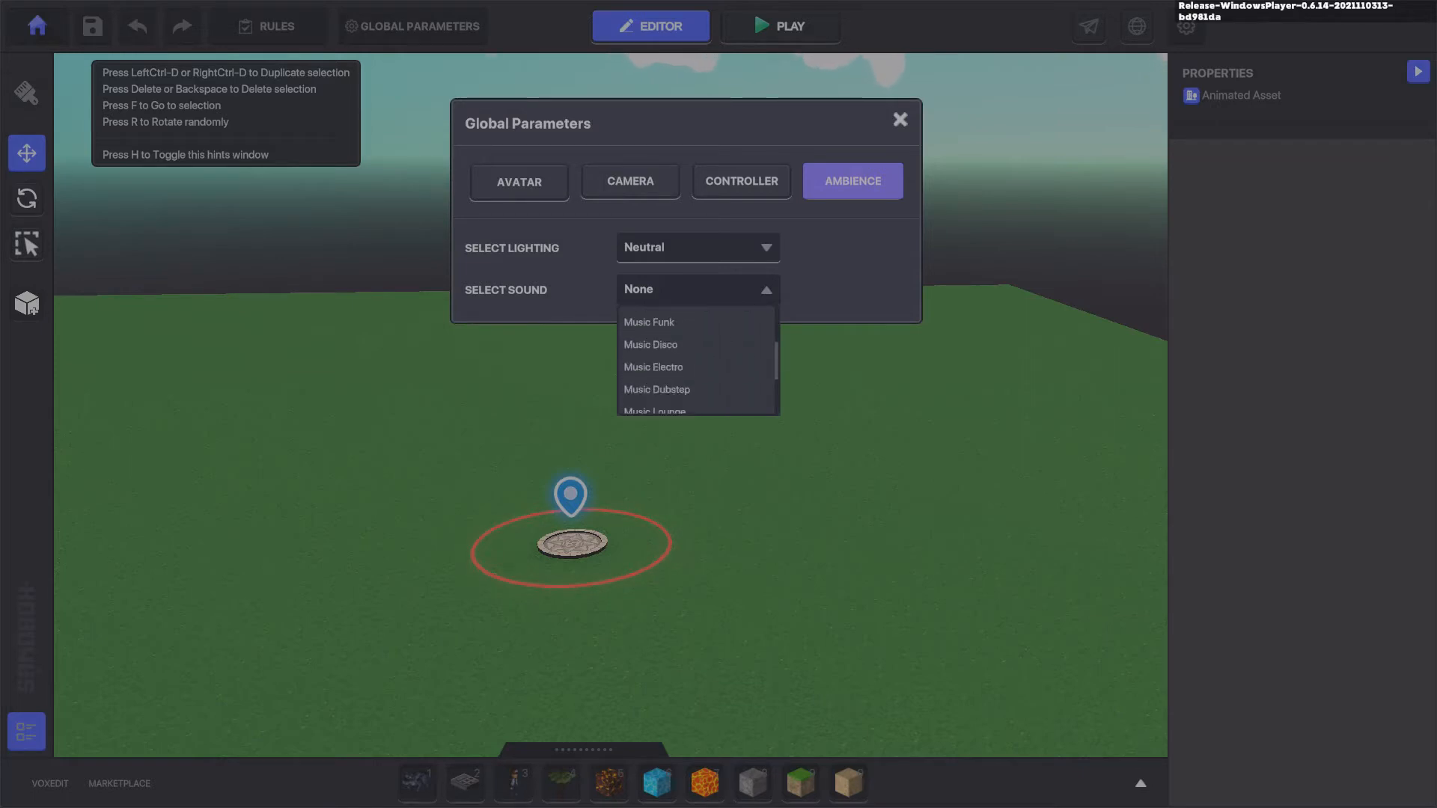
scroll(697, 360, "down", 1)
left_click(655, 397)
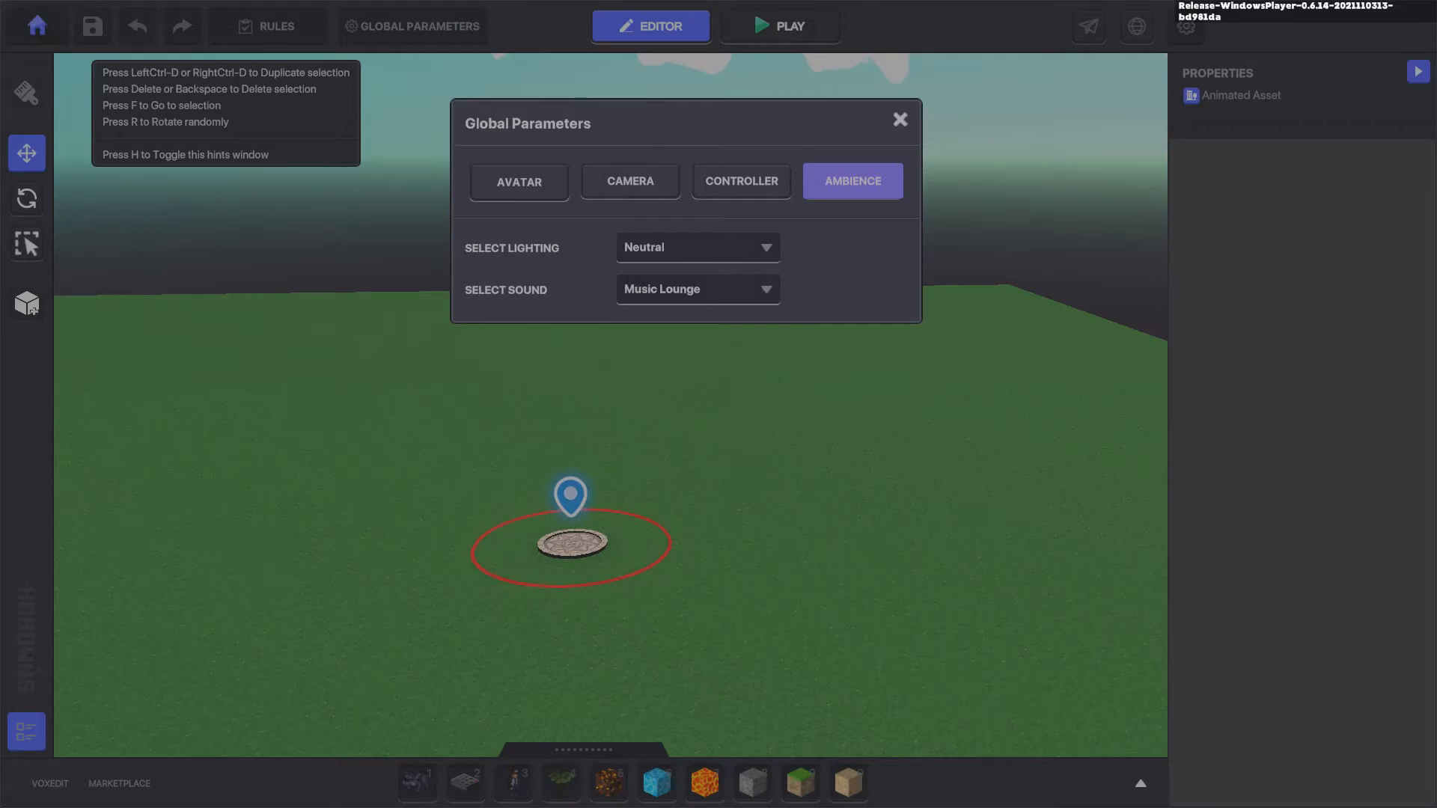
key("Escape")
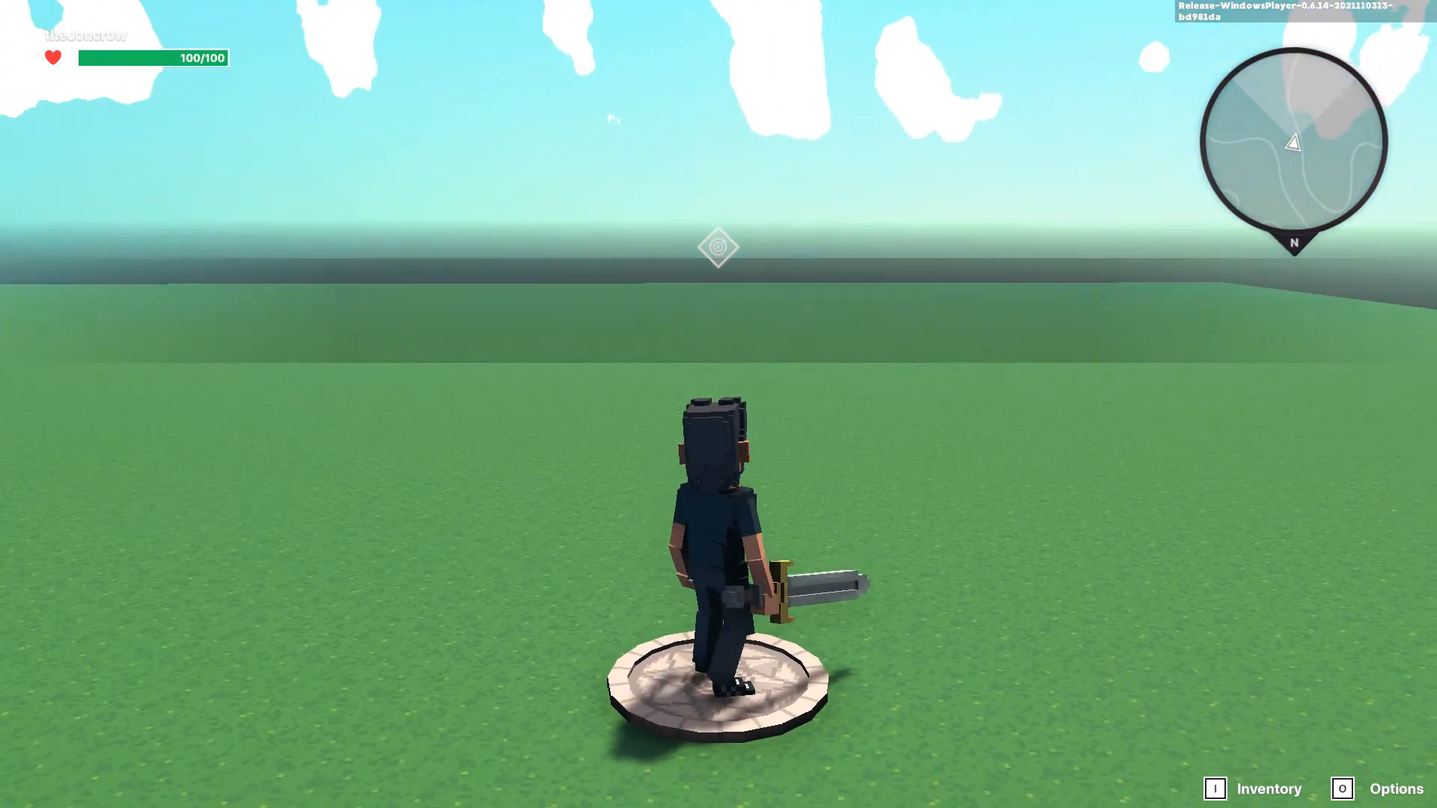
key("Escape")
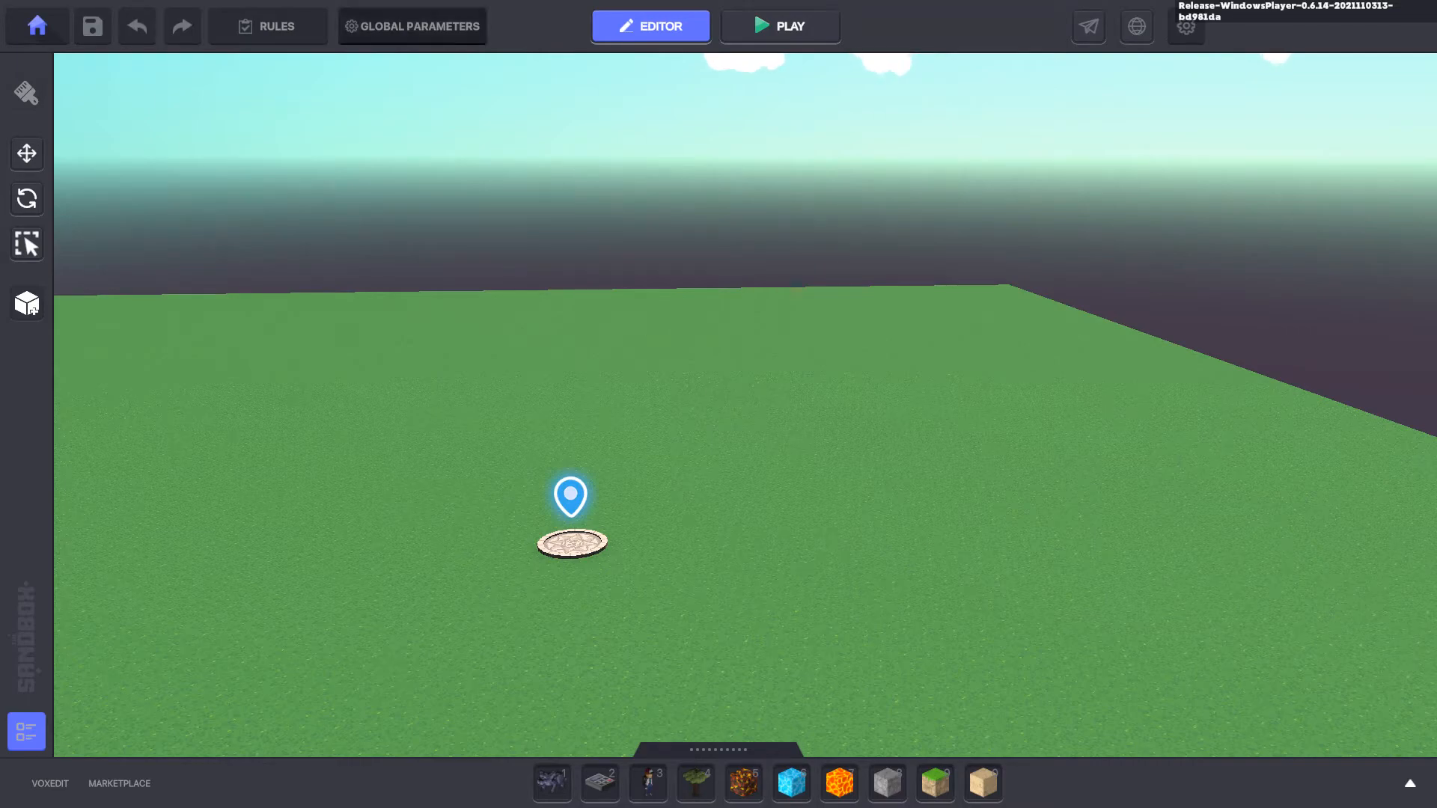
Step: Set the ambience sound in the global parameters to None
left_click(412, 26)
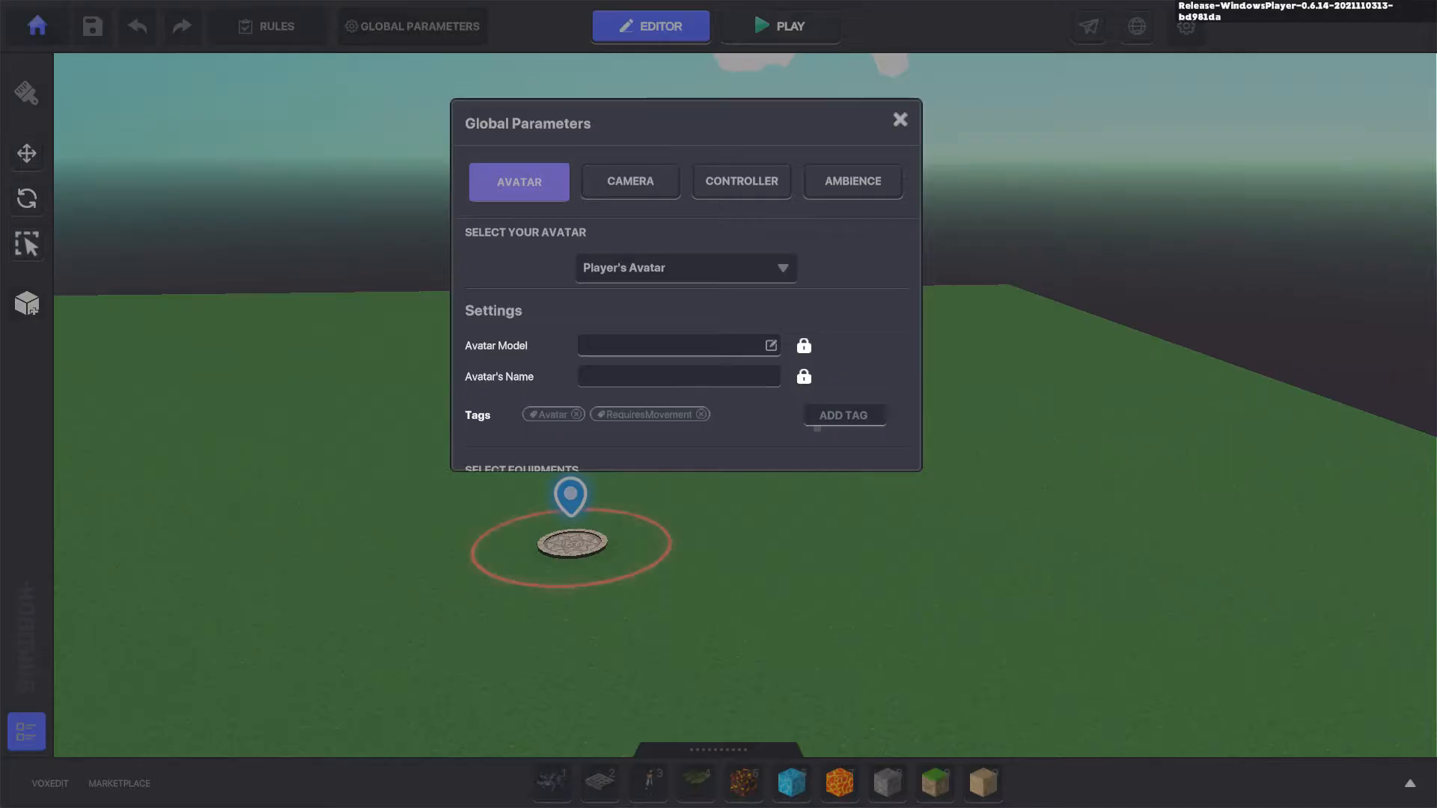
left_click(853, 181)
left_click(698, 289)
left_click(698, 315)
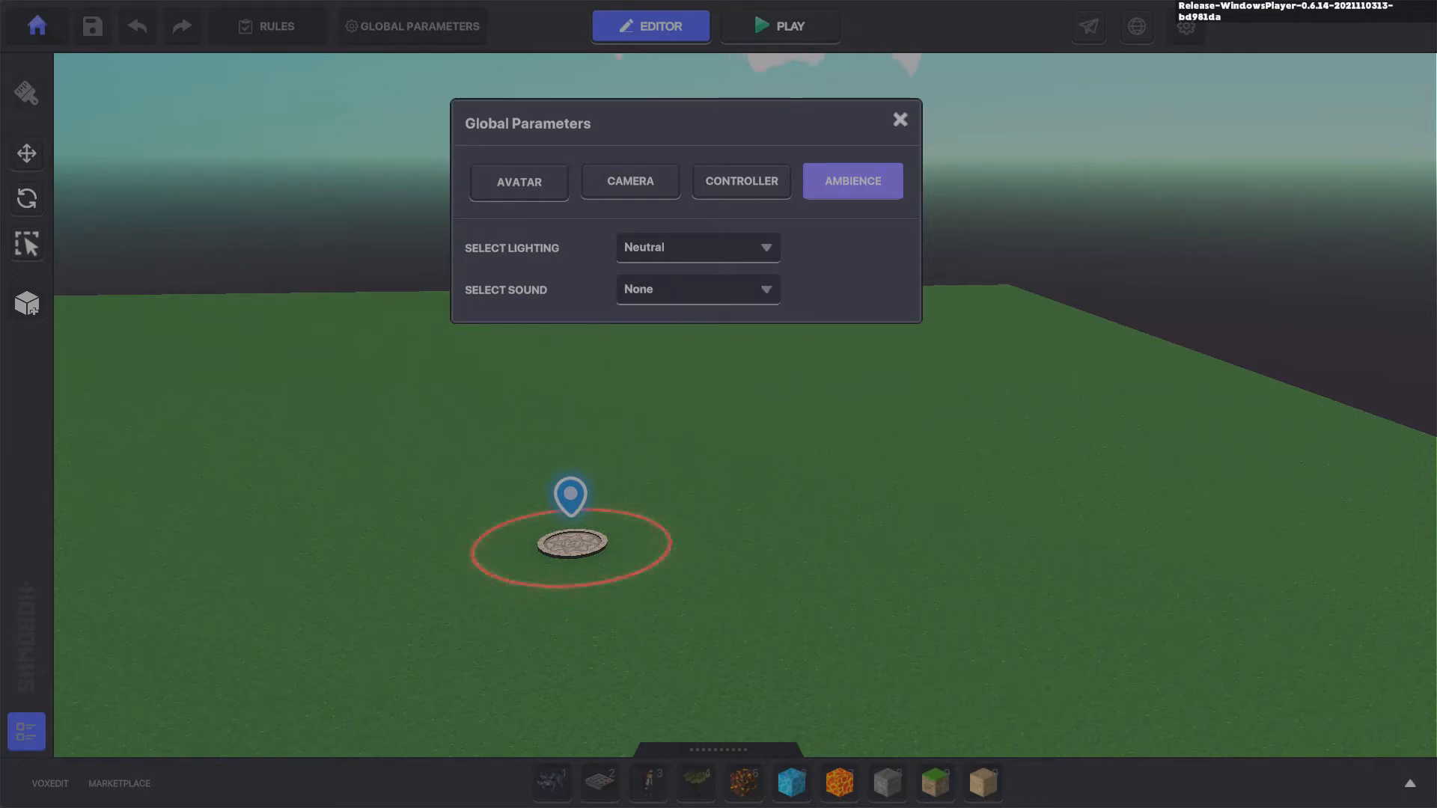
key("Escape")
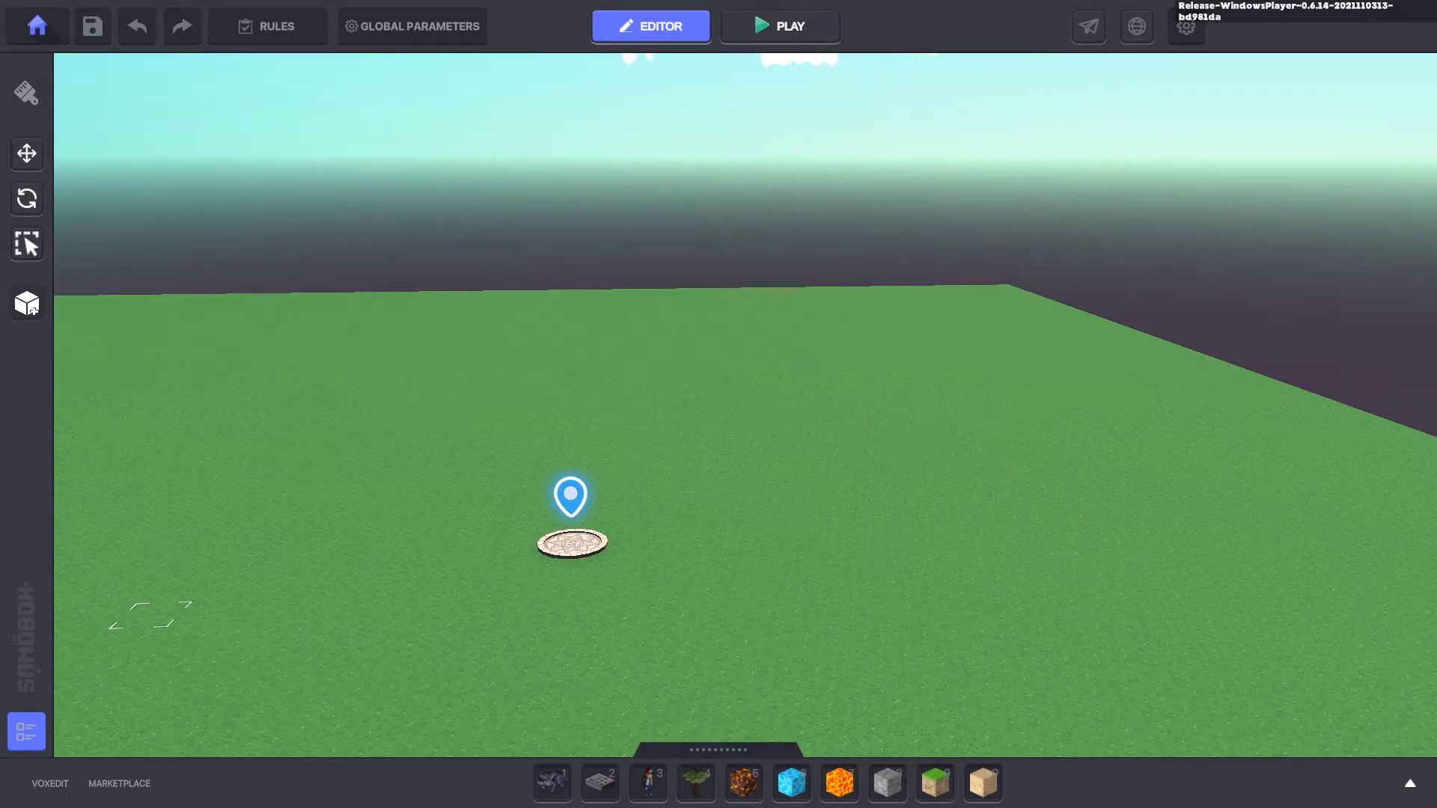
Step: Show the object hierarchy and place a Rock 12 S from the asset library on the grass beside the avatar portal
left_click(26, 732)
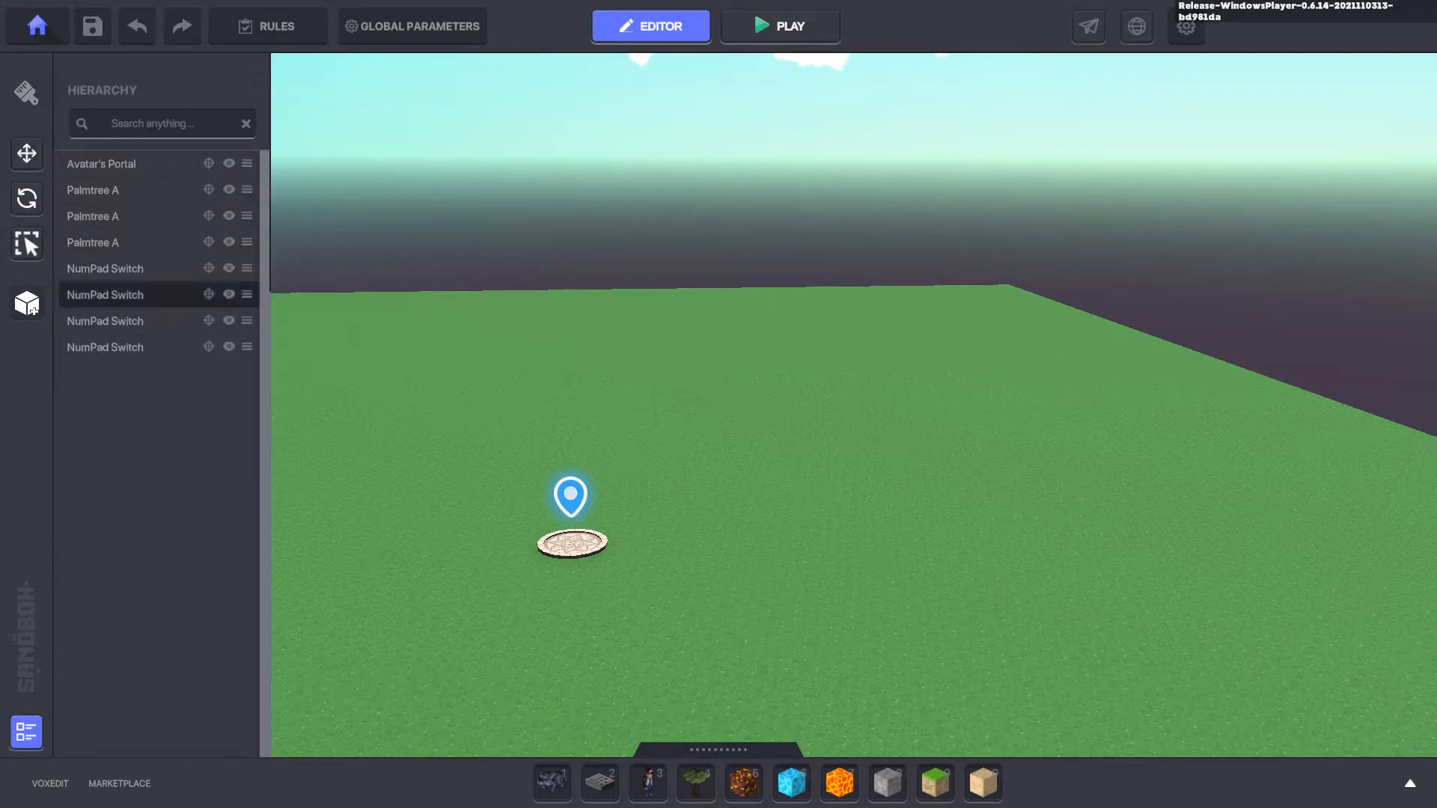
key("s")
key("d")
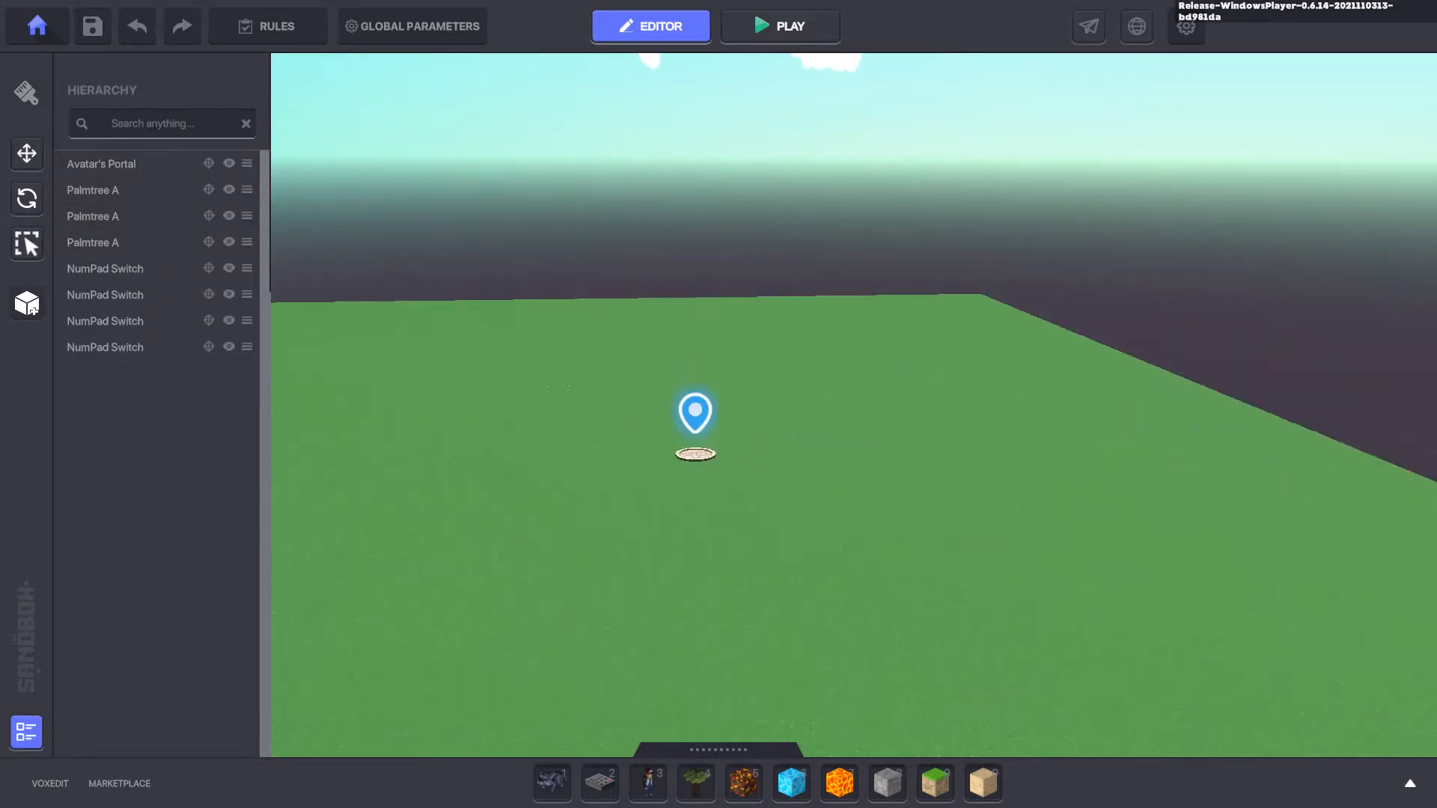
key("w")
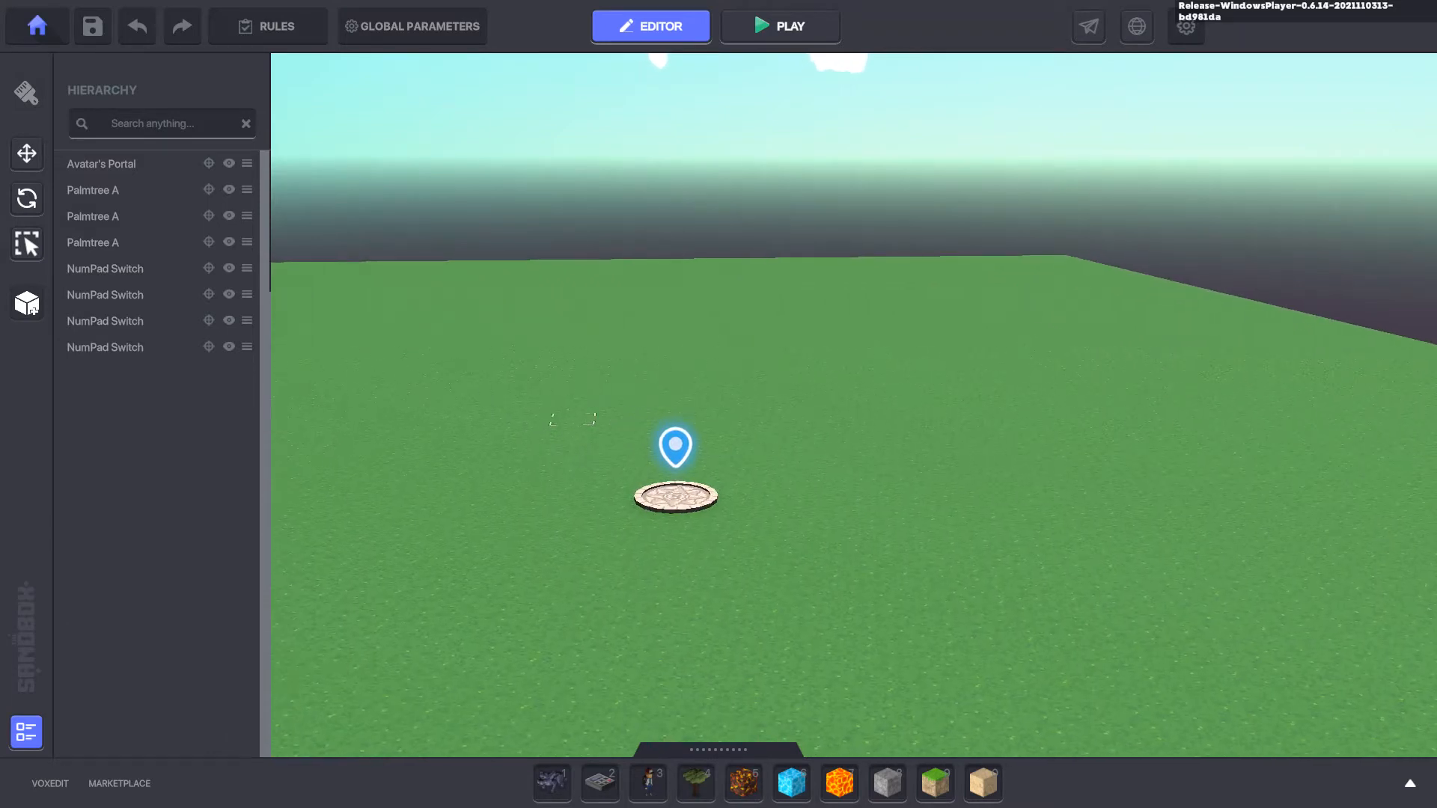
left_click_drag(700, 744, 678, 560)
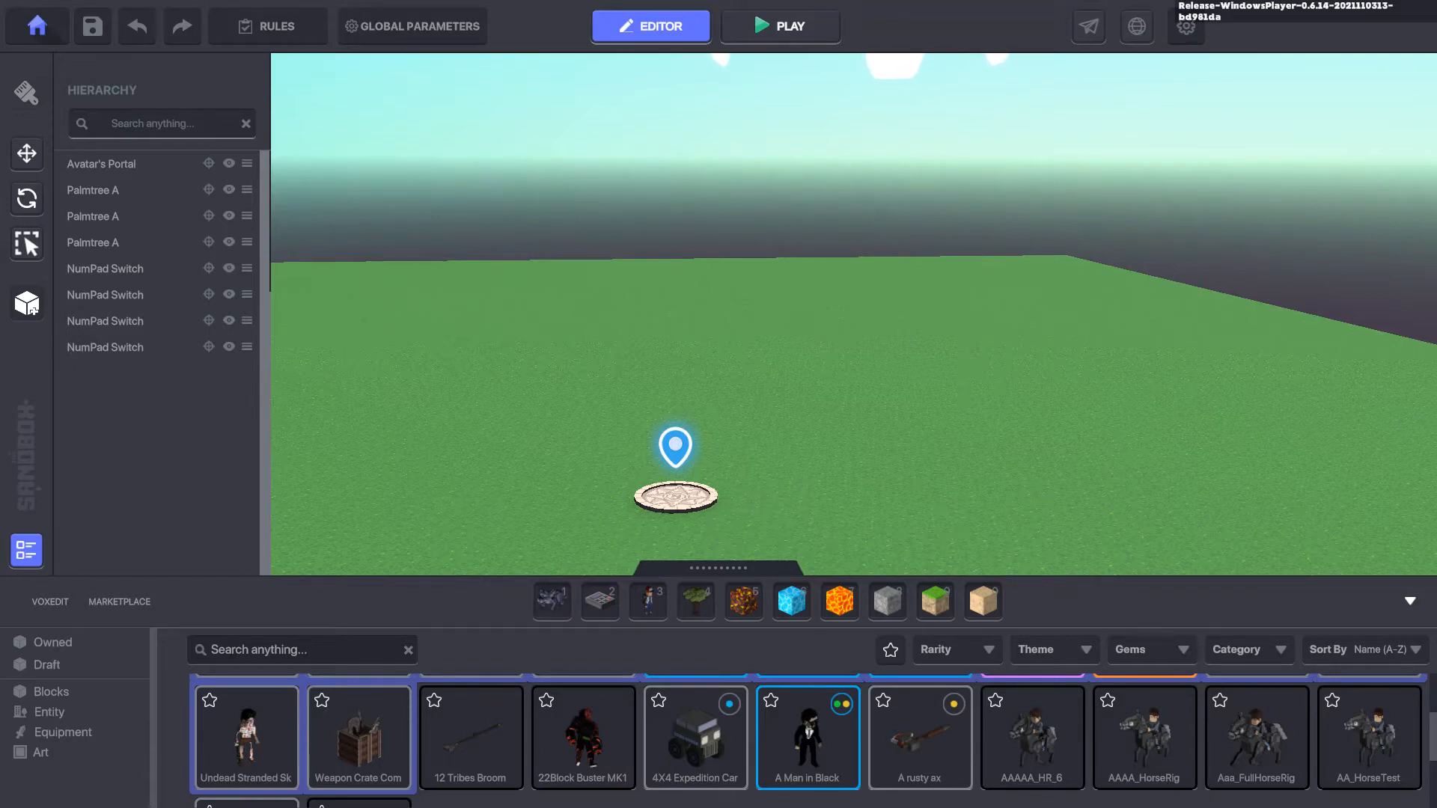
type("rock")
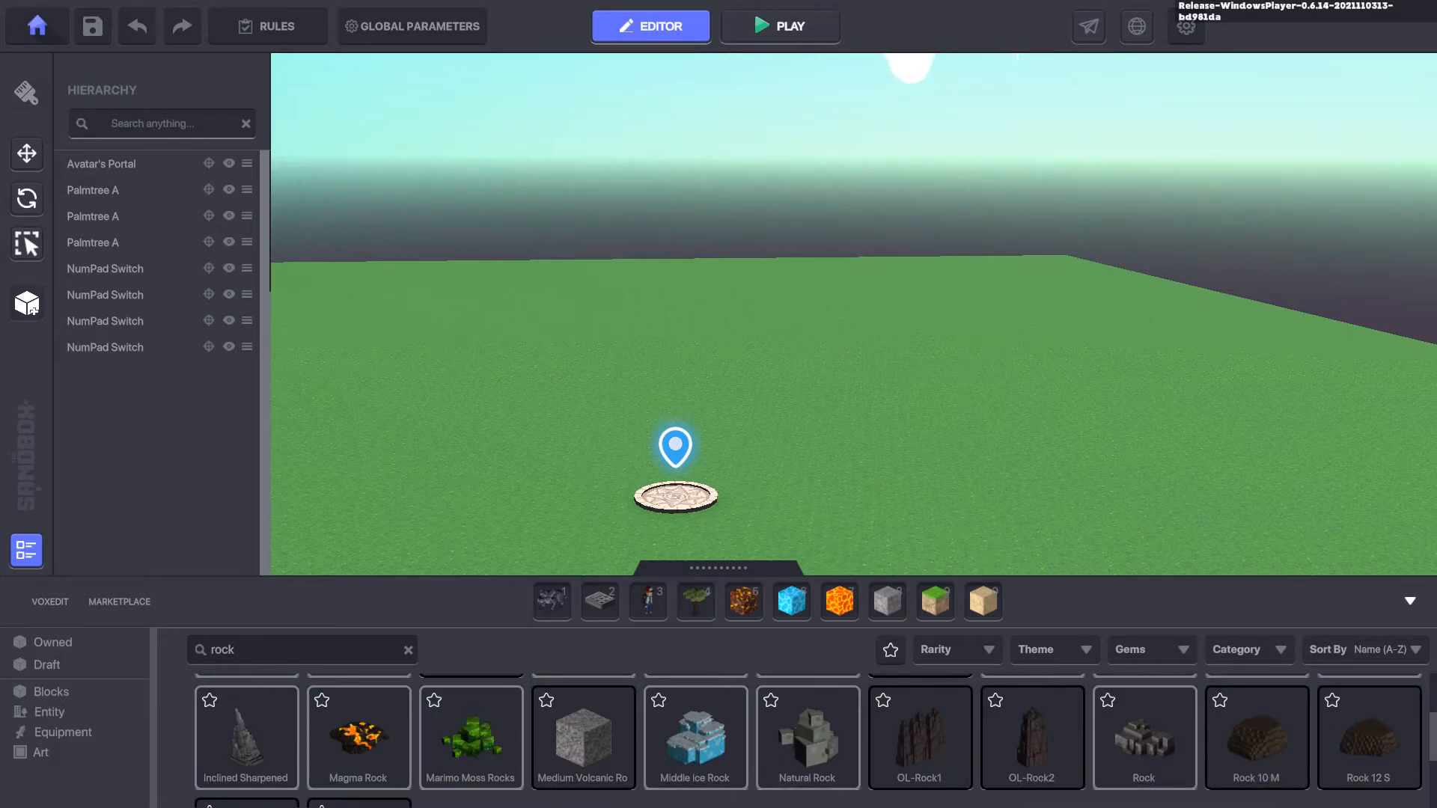
left_click(1368, 737)
left_click(765, 495)
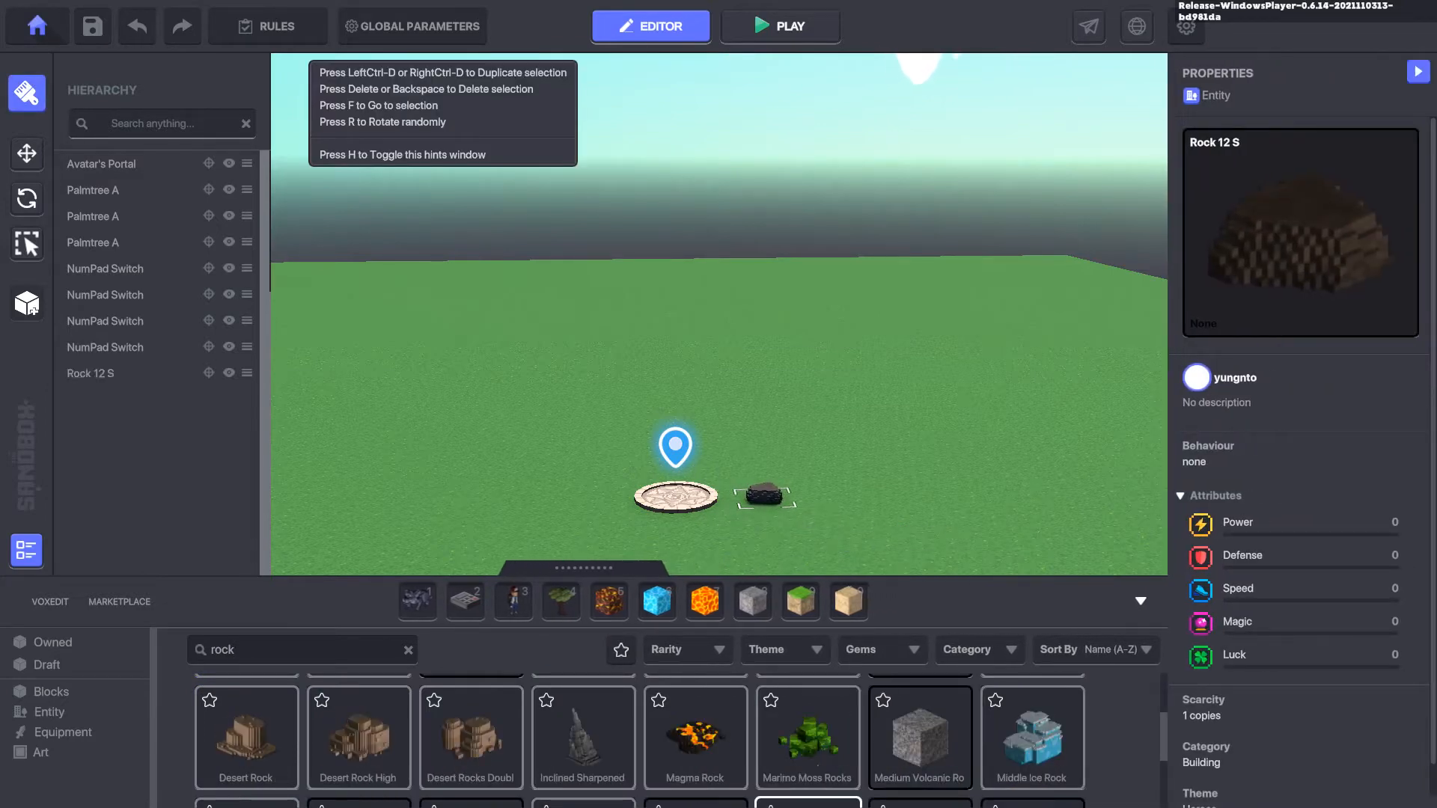
Step: Add a Speaker component to the placed rock and clear its display text
left_click(26, 153)
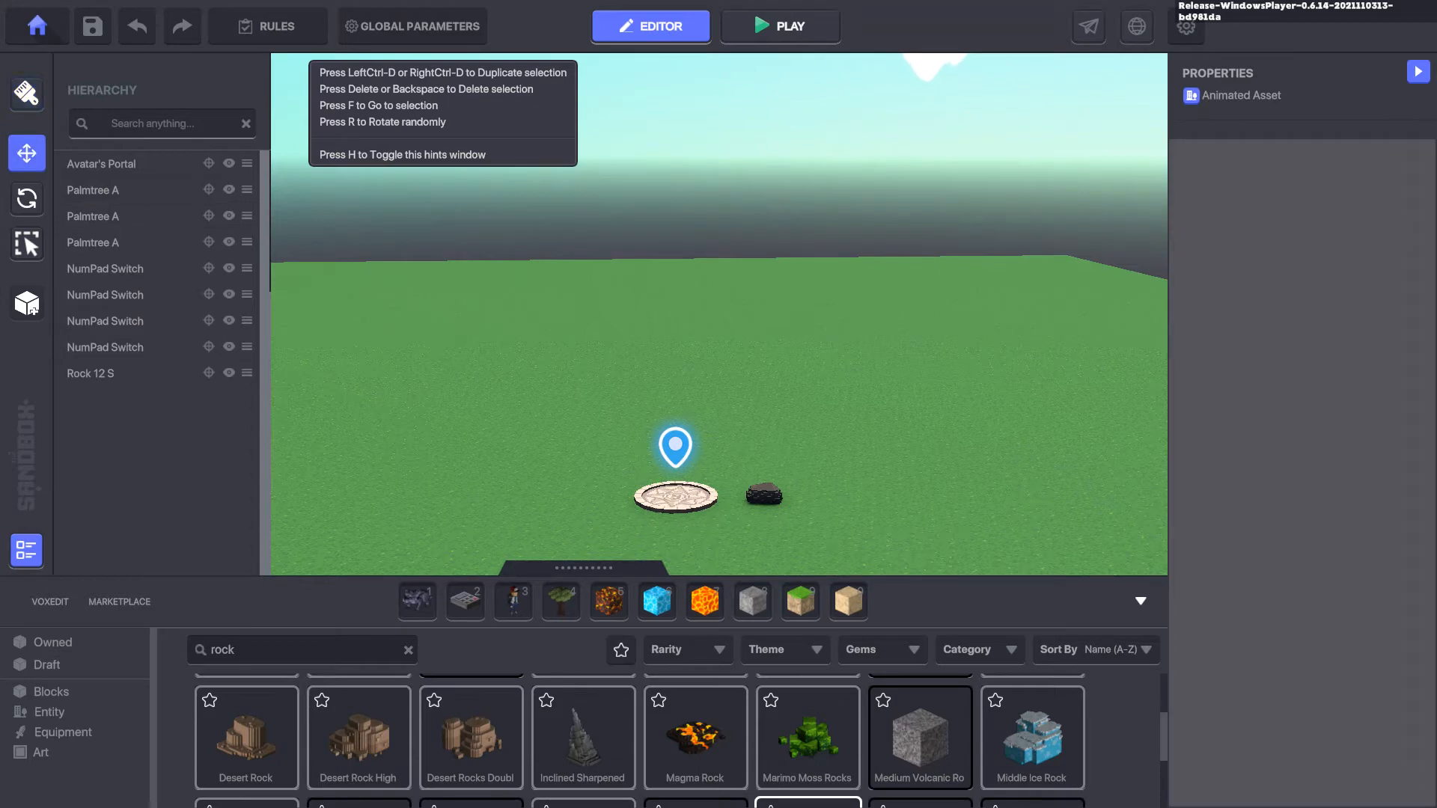
left_click(764, 495)
scroll(1301, 449, "down", 5)
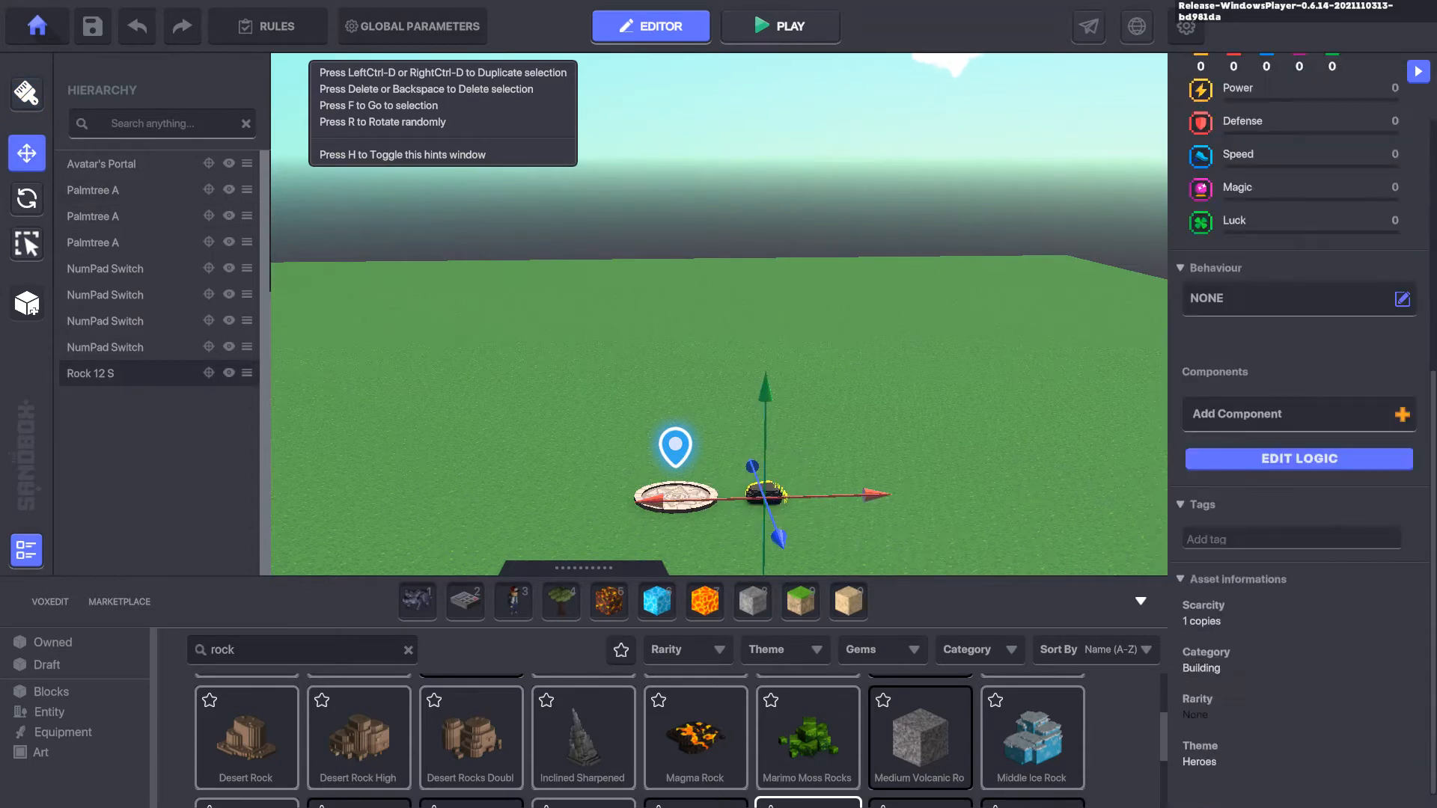
left_click(1300, 414)
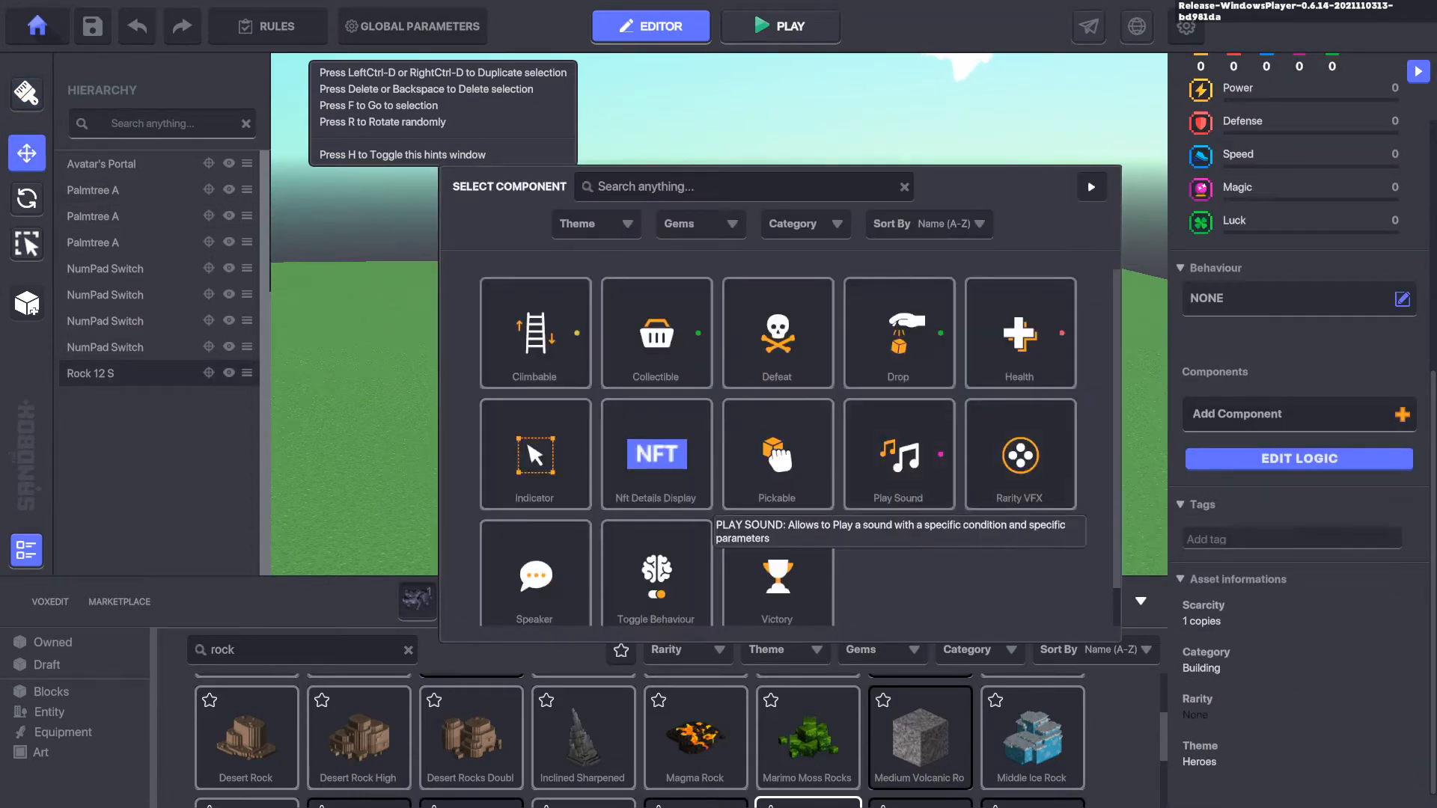
left_click(535, 576)
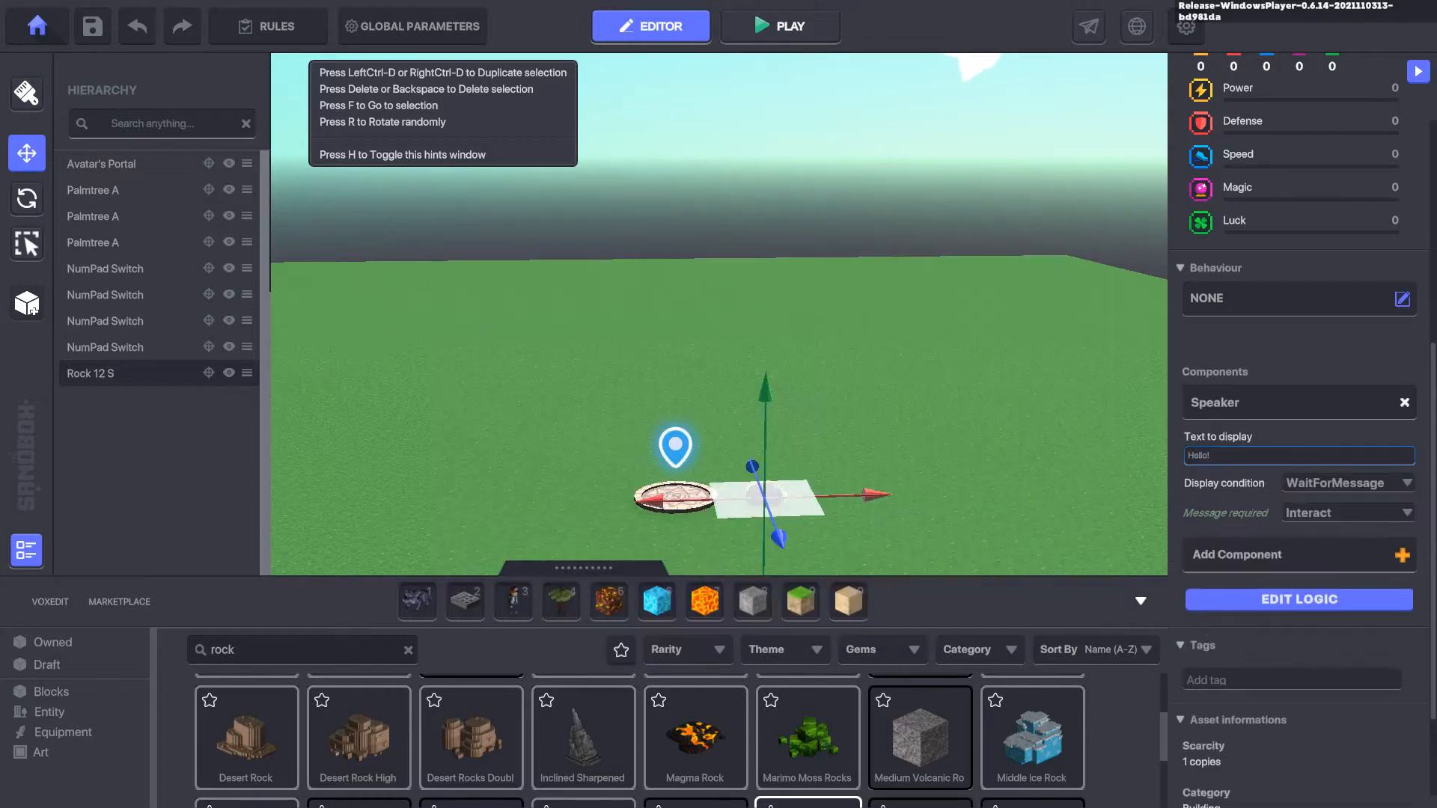
left_click(1210, 455)
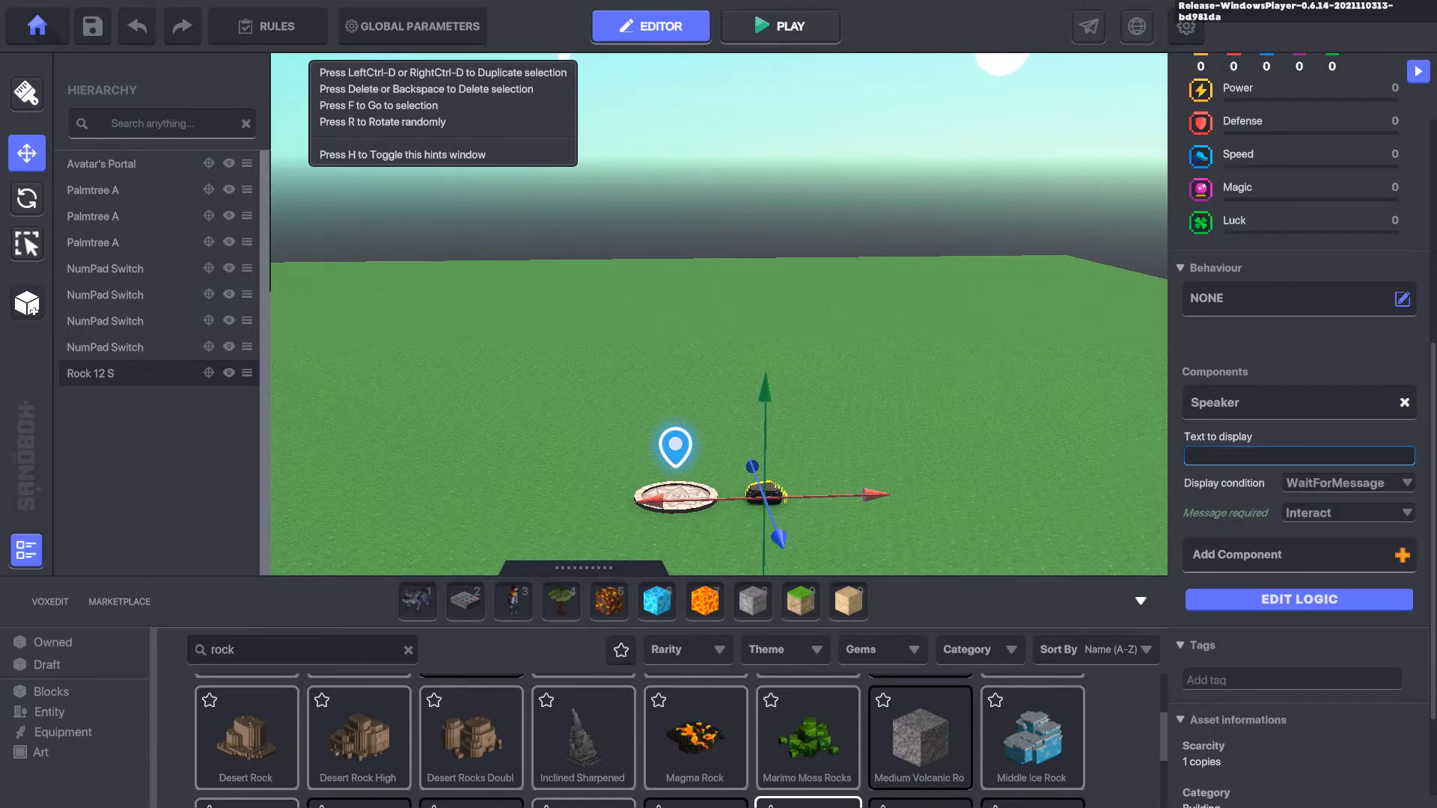
Step: Set the Speaker's display condition to DetectEntity and move the rock onto the avatar portal, sinking it below the ground
left_click(1298, 599)
scroll(1298, 582, "down", 2)
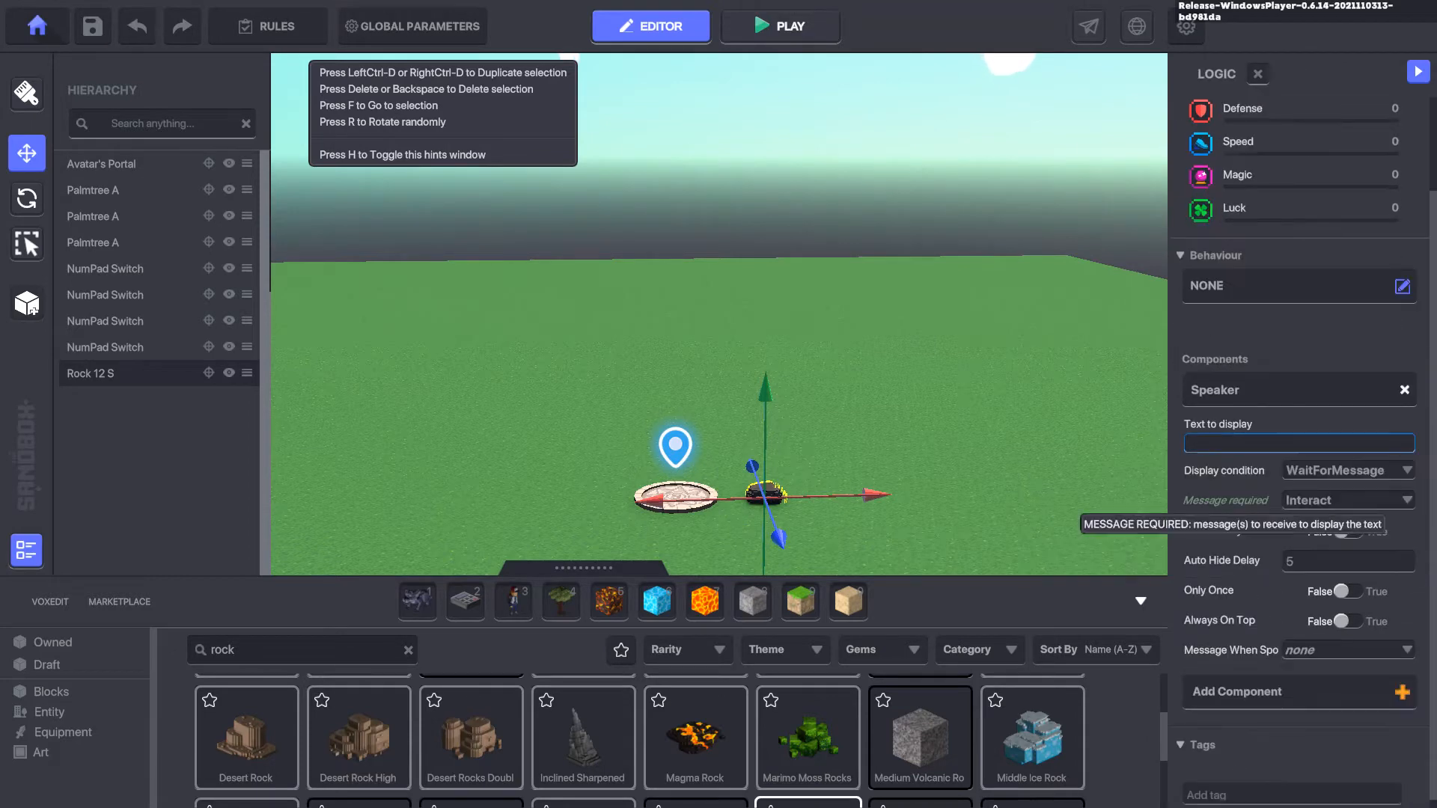
left_click(1340, 470)
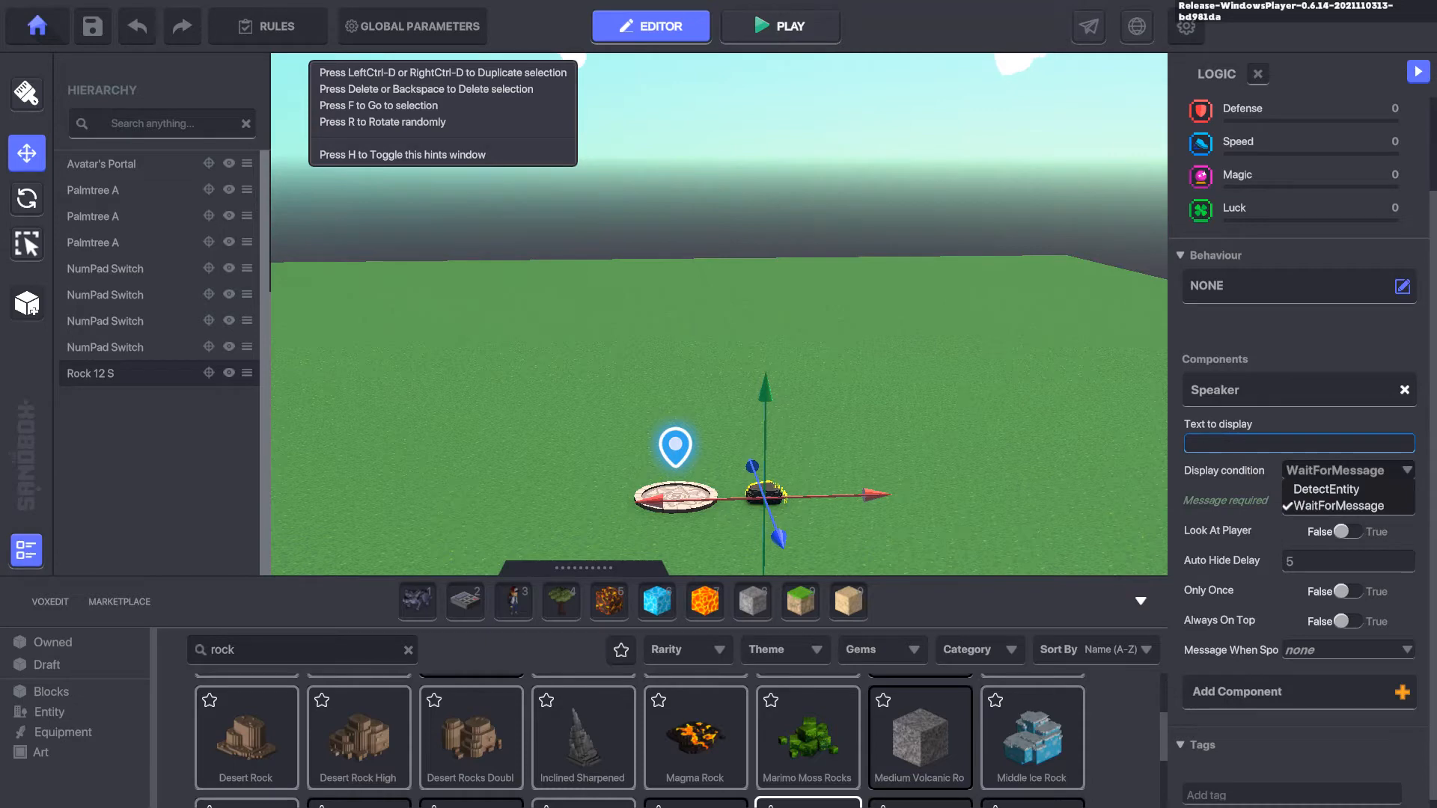
left_click(1325, 488)
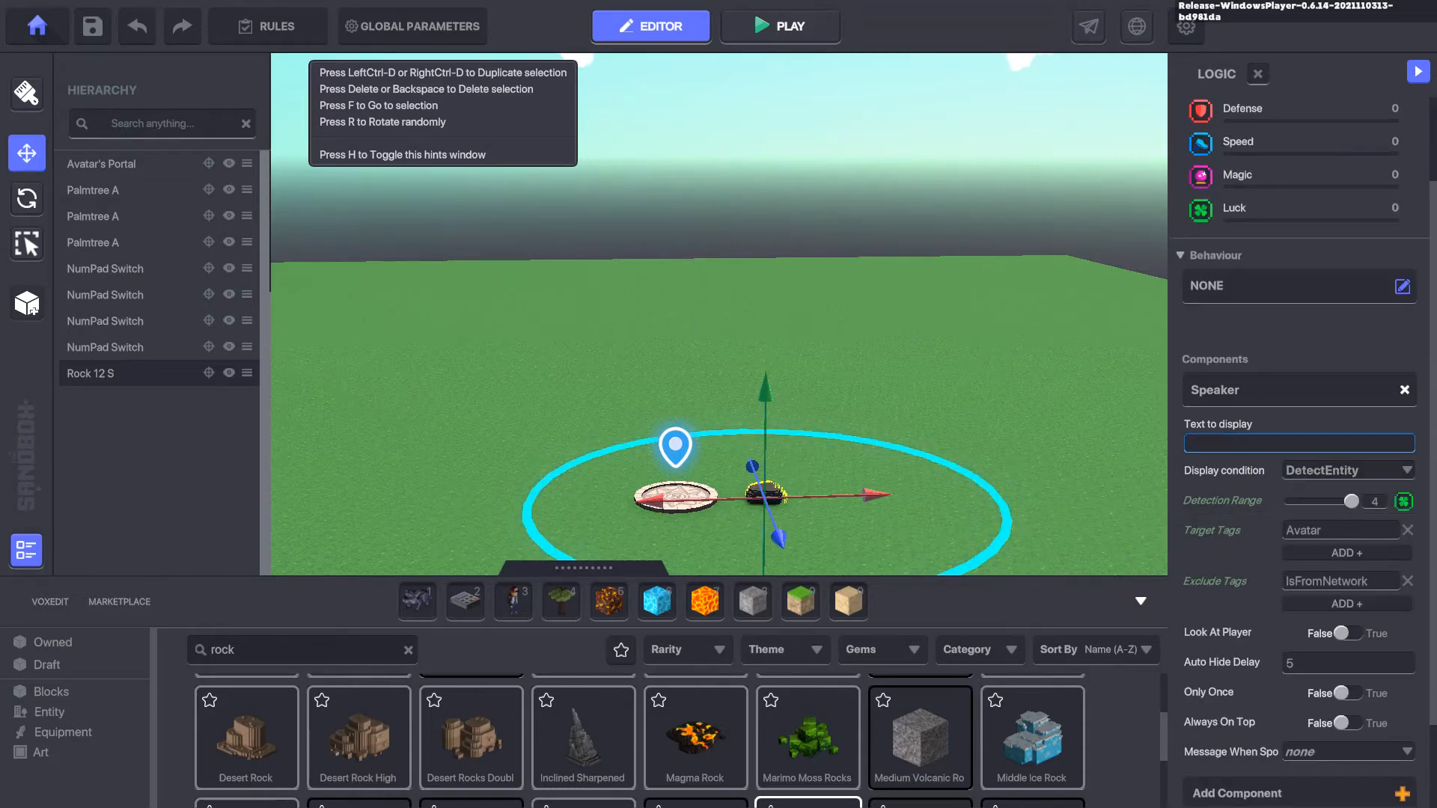
left_click_drag(765, 497, 676, 497)
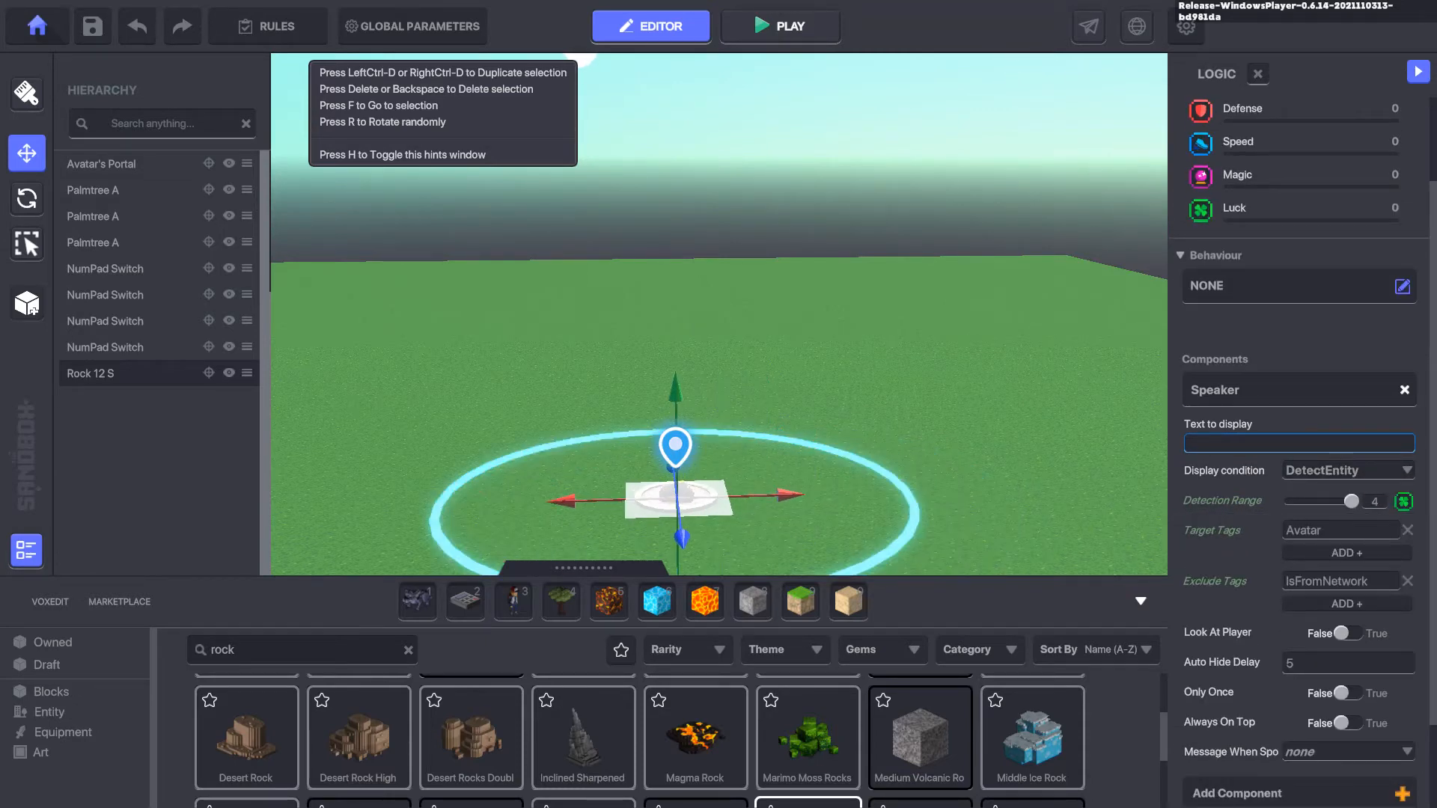
left_click_drag(676, 389, 676, 414)
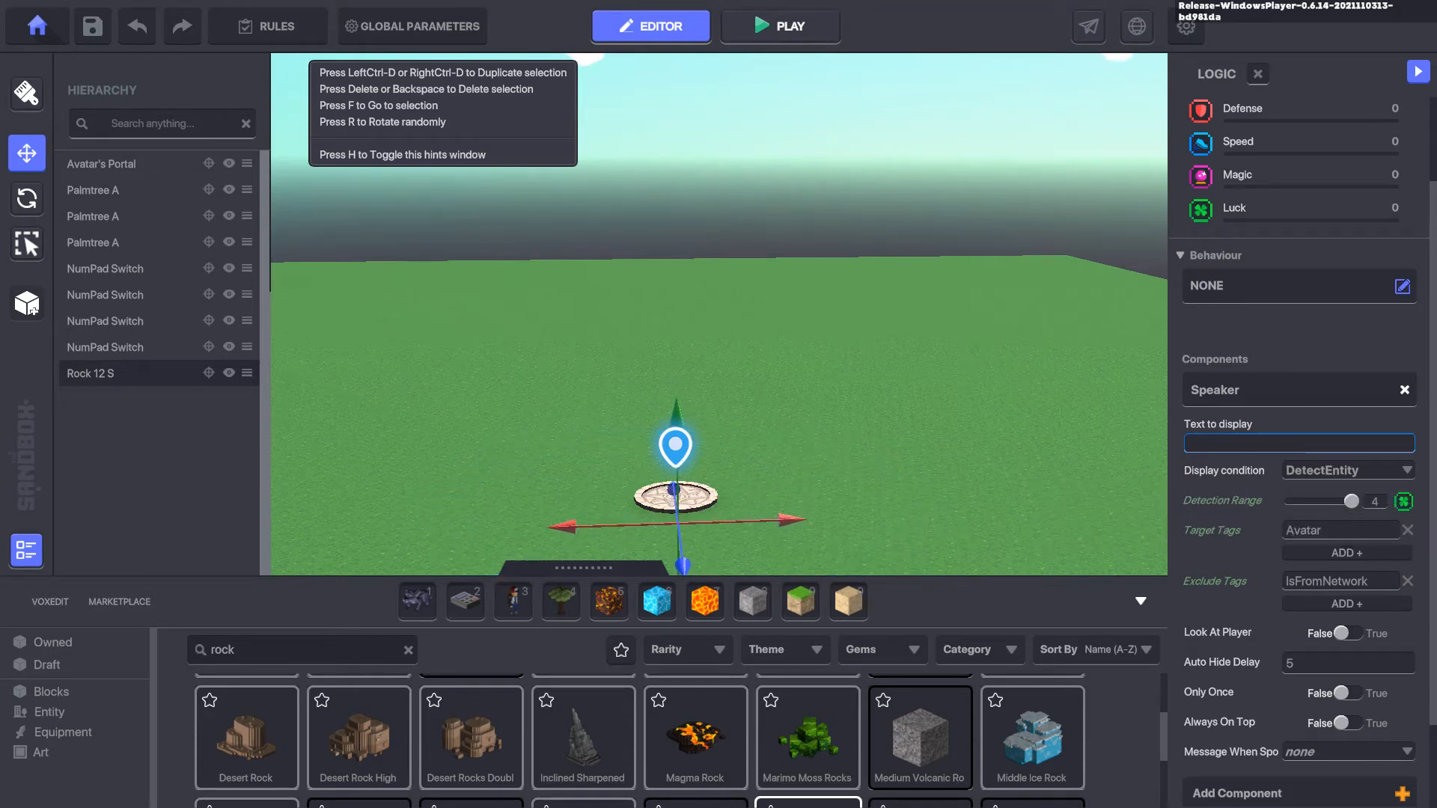
Step: Make the rock's Speaker trigger only once and add the new message Play.Song.1 to send when it has spoken
scroll(1273, 674, "down", 2)
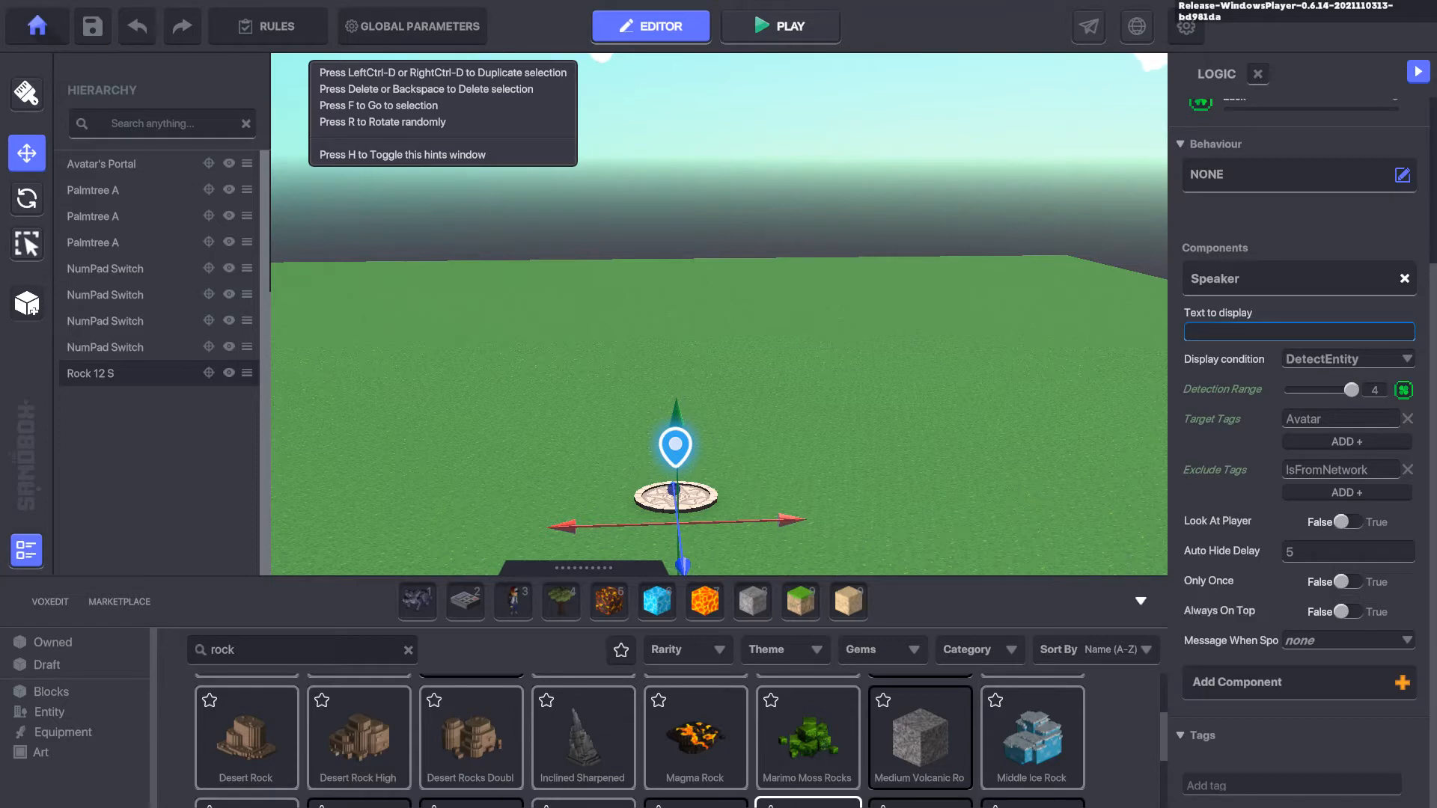
left_click(1347, 582)
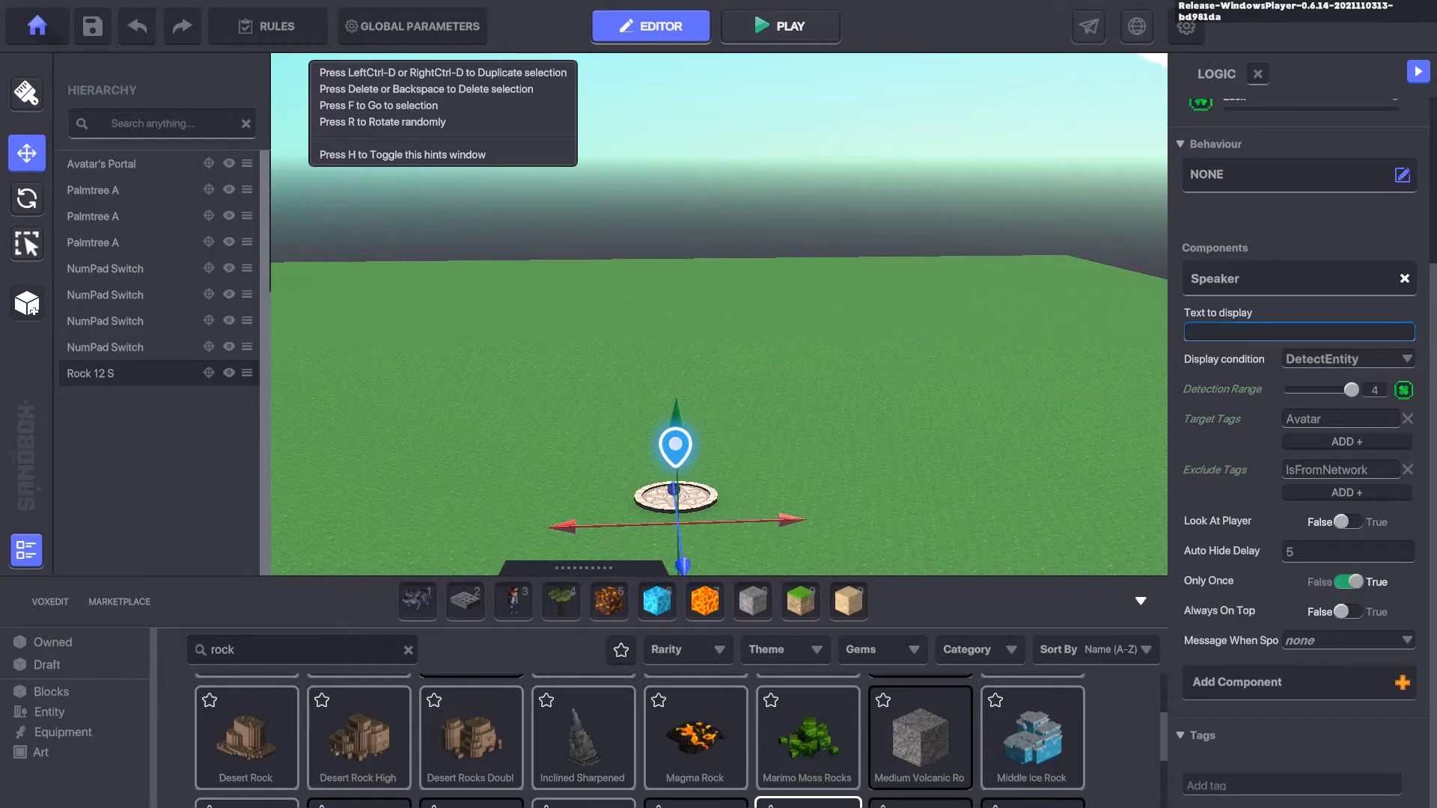
left_click(1347, 640)
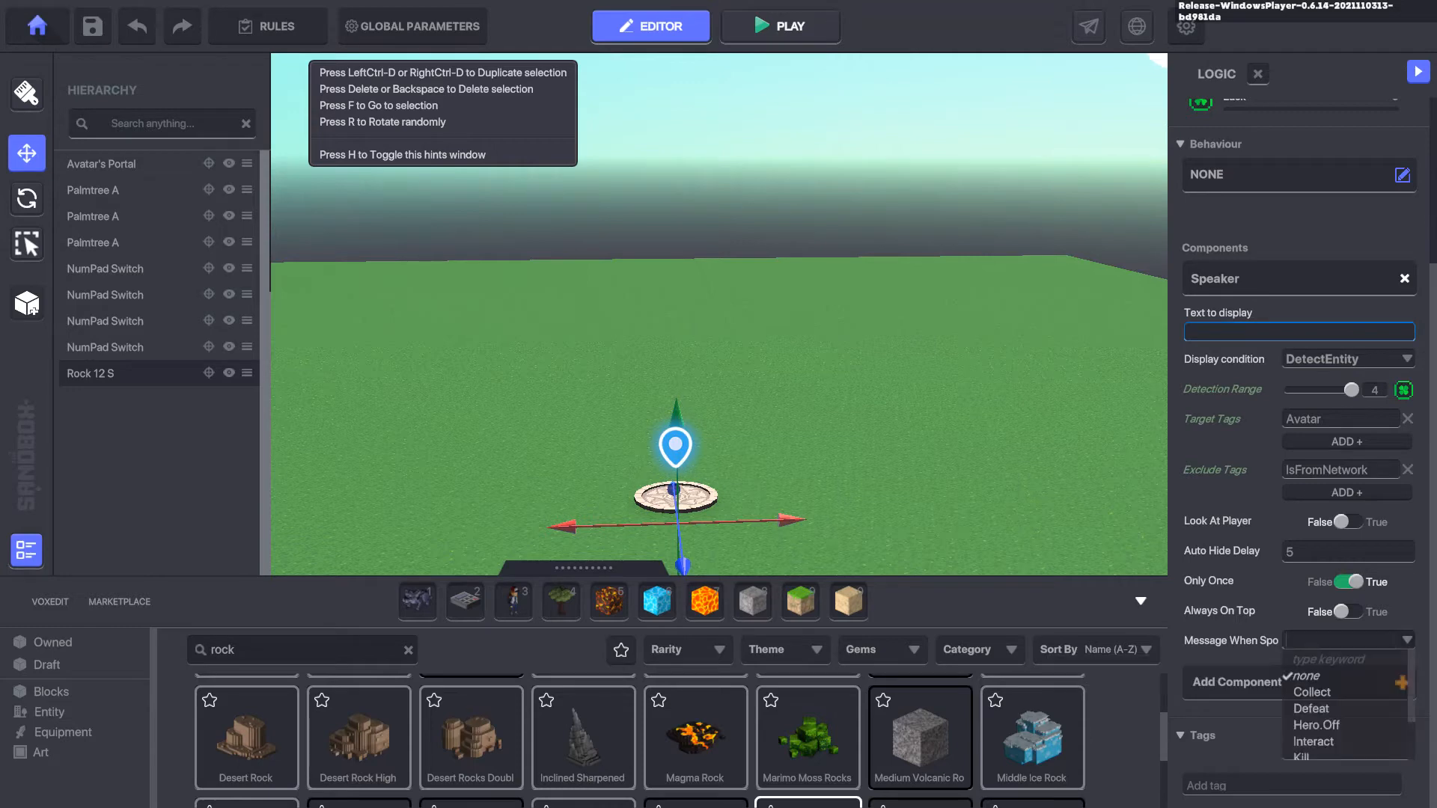
type("P")
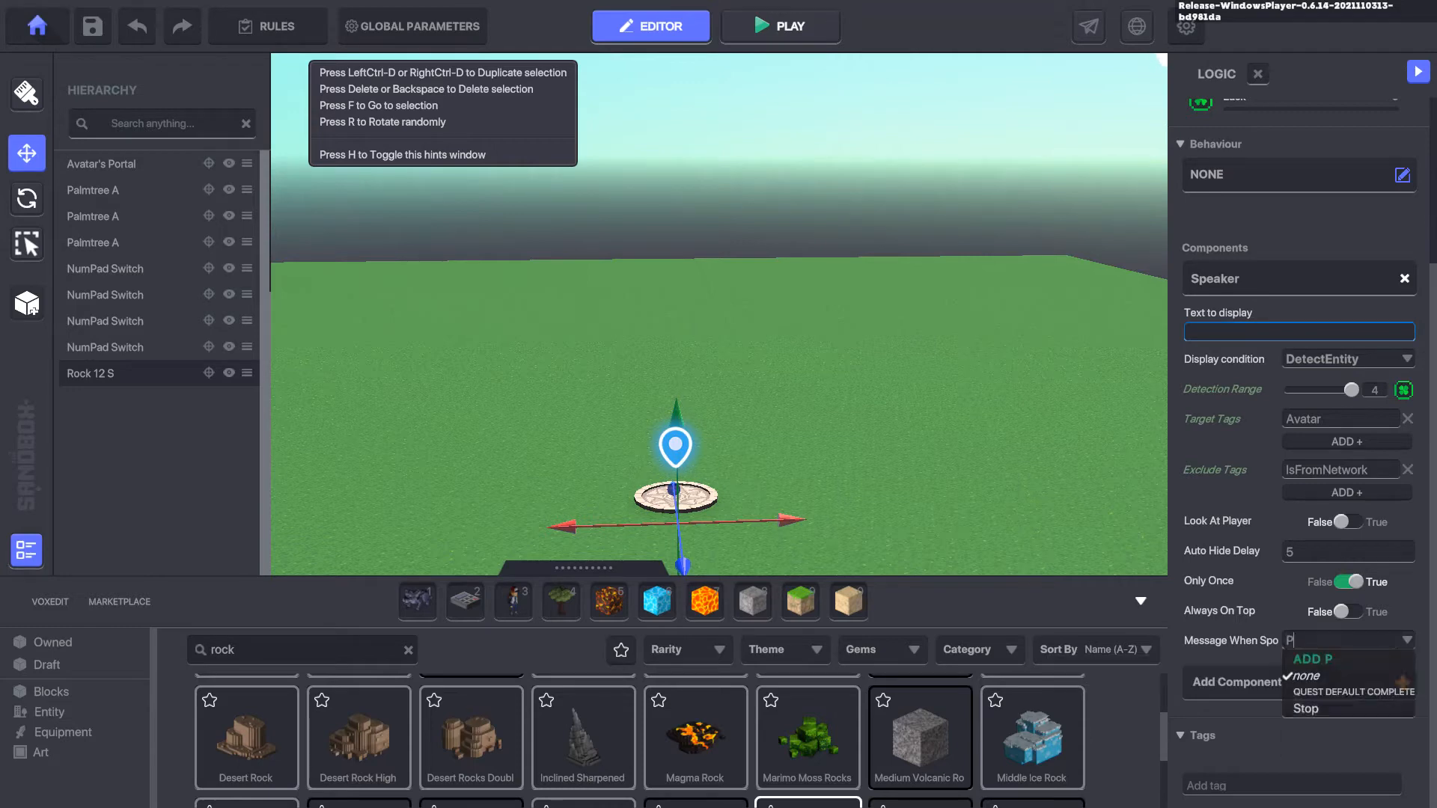
type("lay.Song.1")
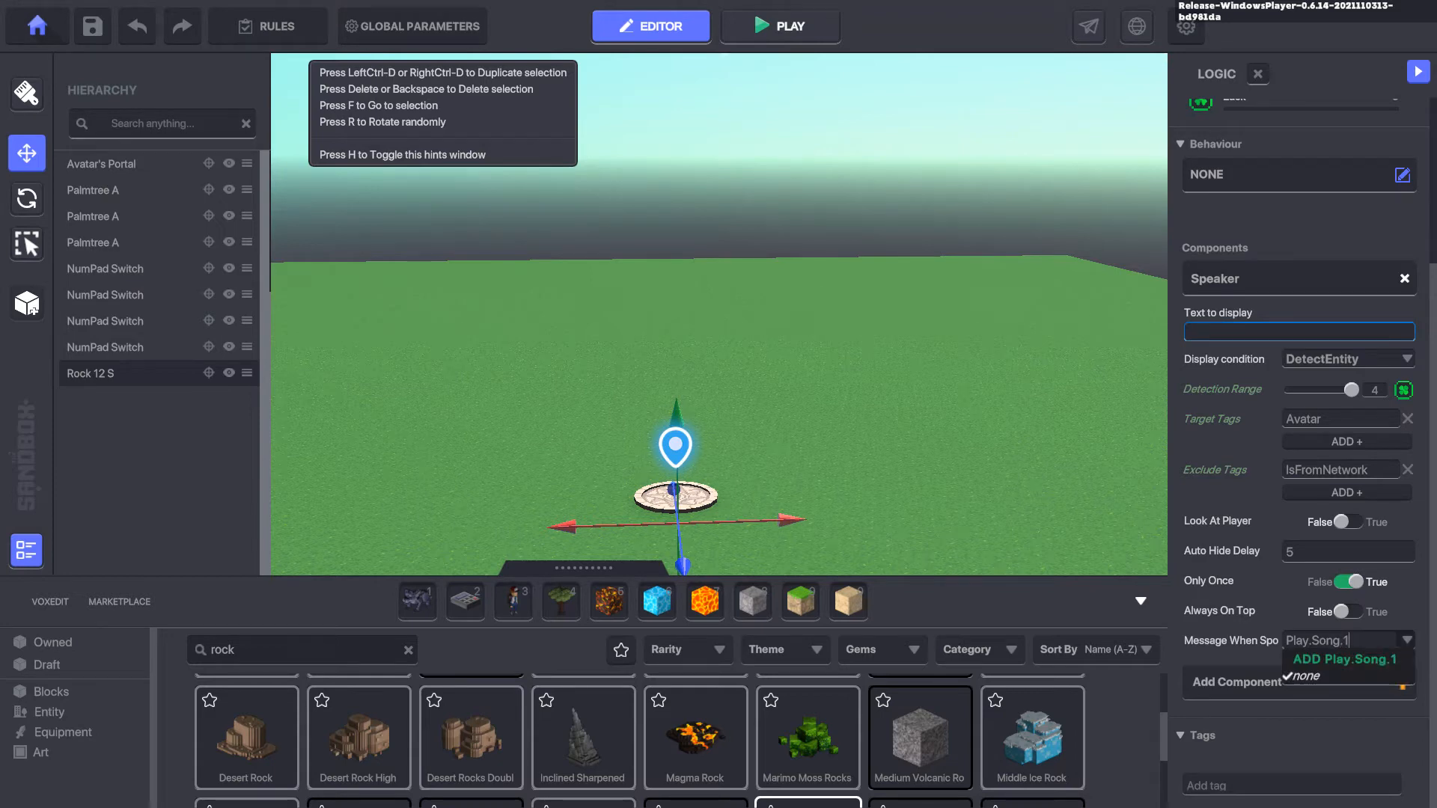
key("Return")
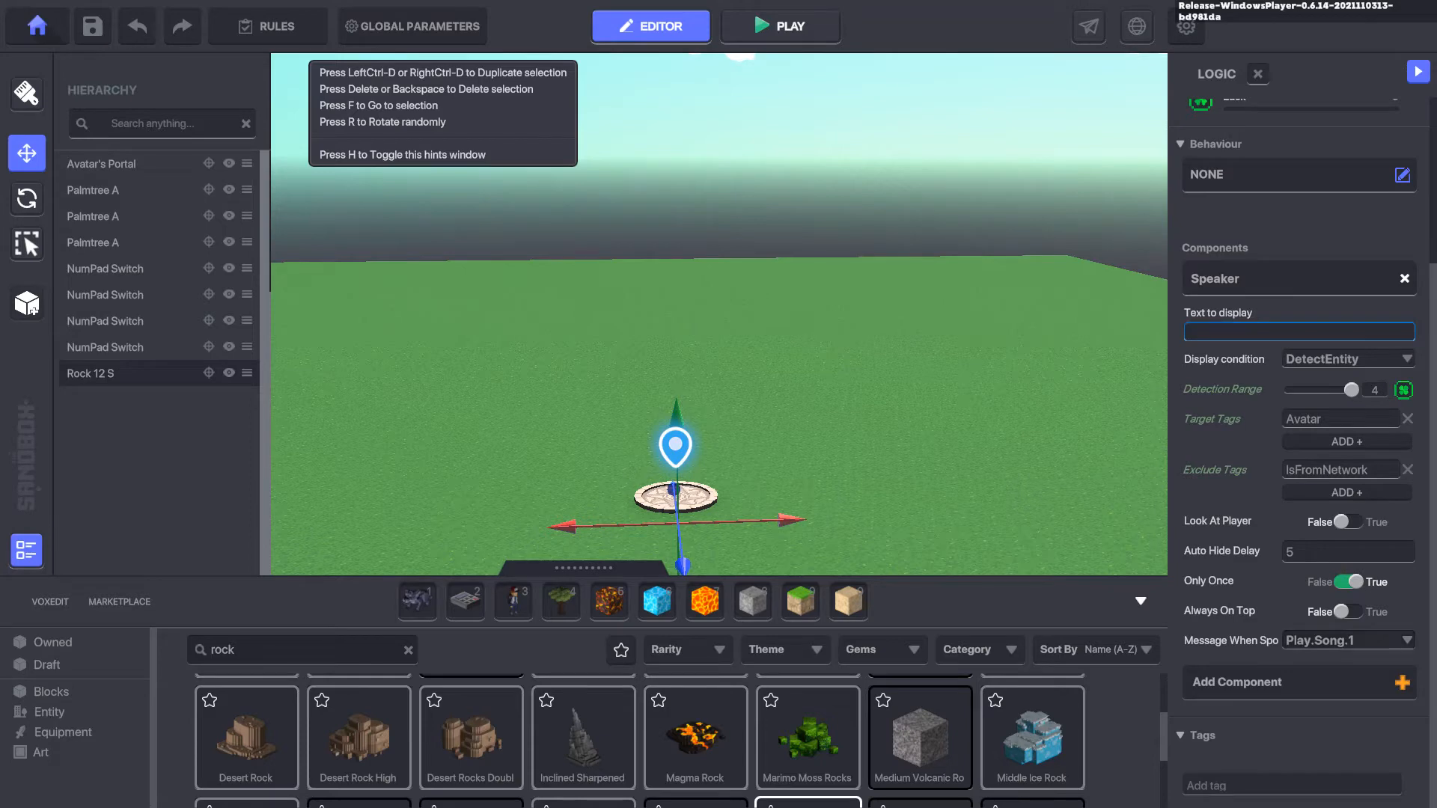
Step: Search the asset library for speaker and place a Loudspeakers asset on the grass beside the avatar portal
right_click_drag(719, 314, 639, 290)
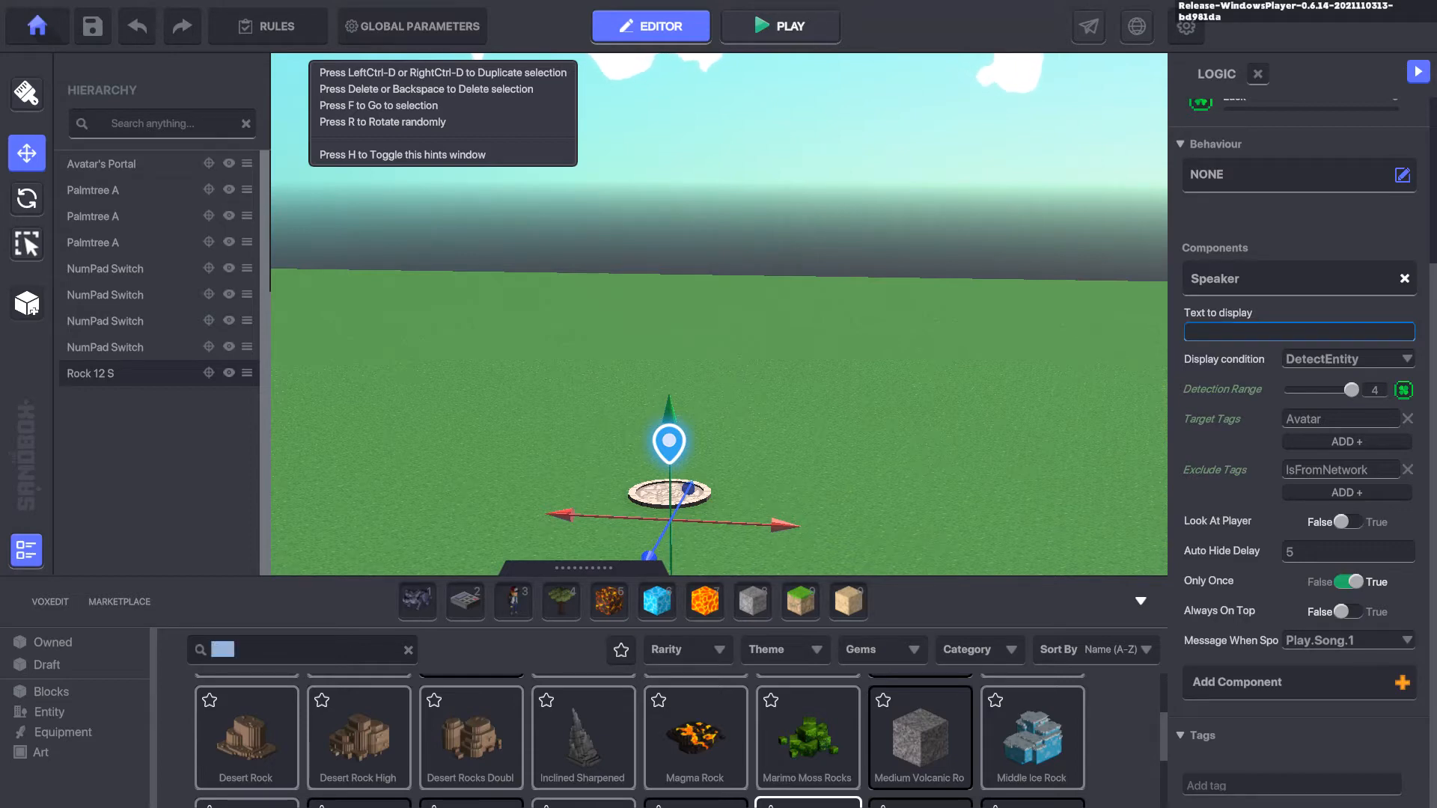
type("peaker")
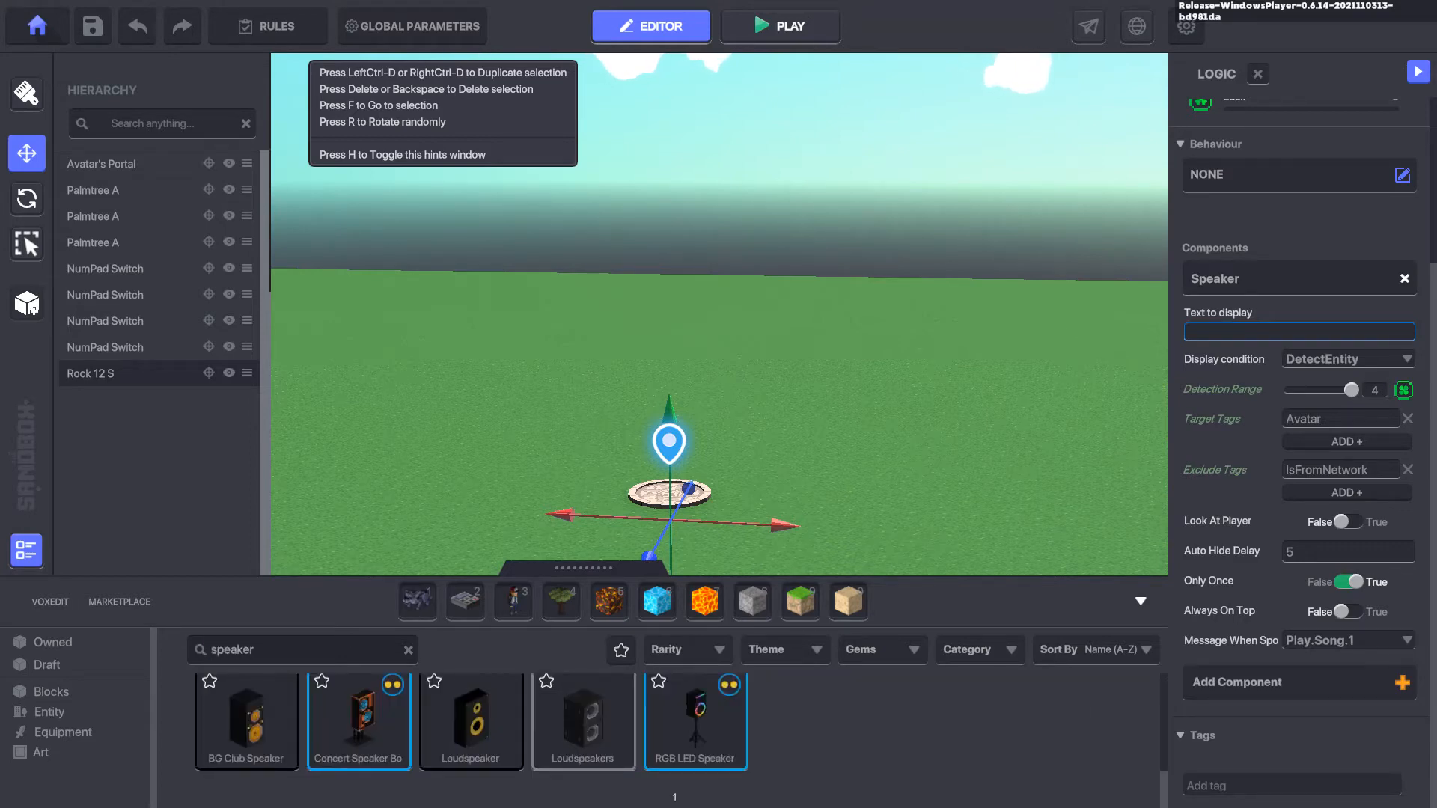
left_click(583, 719)
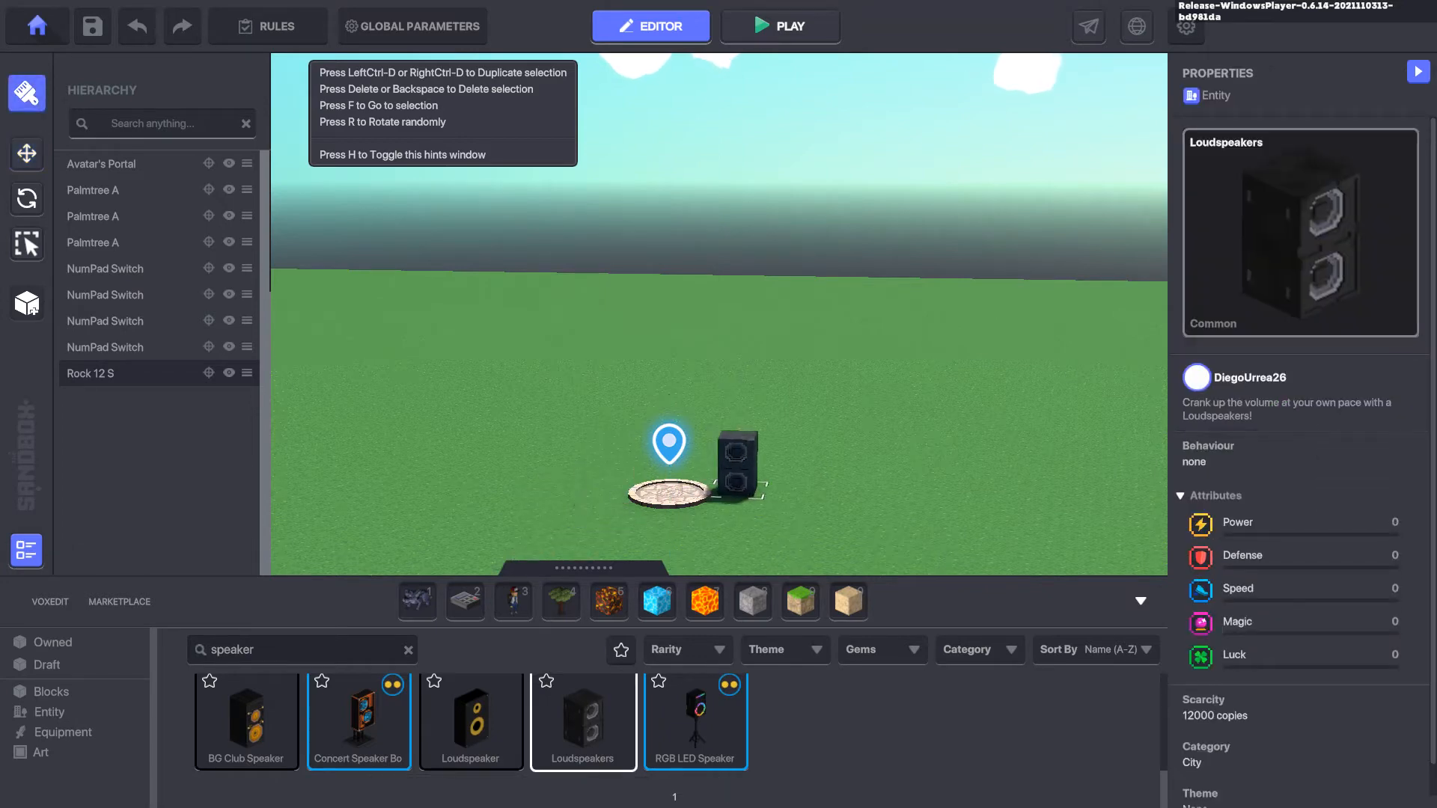
left_click(808, 483)
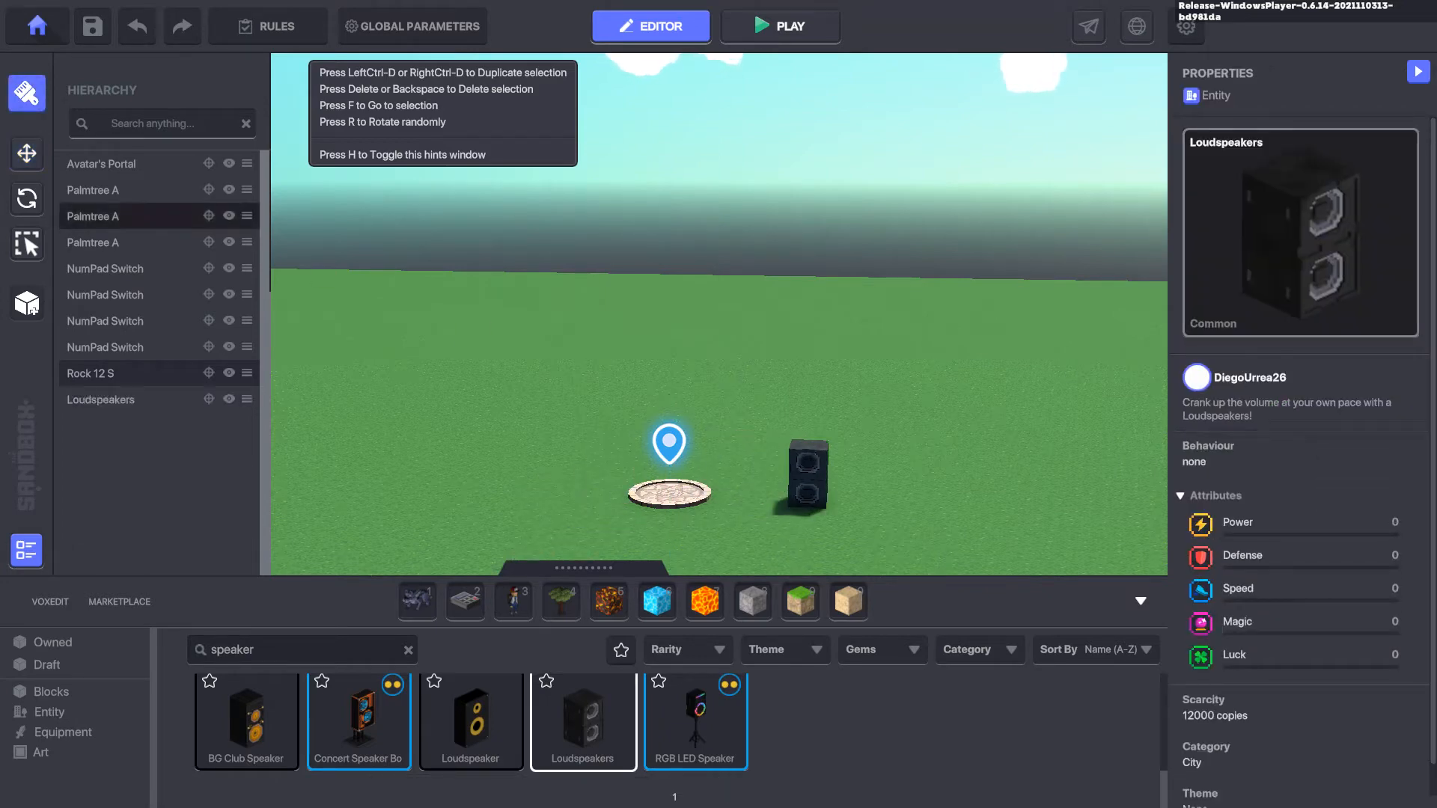
Step: Add a Play Sound component to the placed Loudspeakers
left_click(27, 154)
left_click(808, 473)
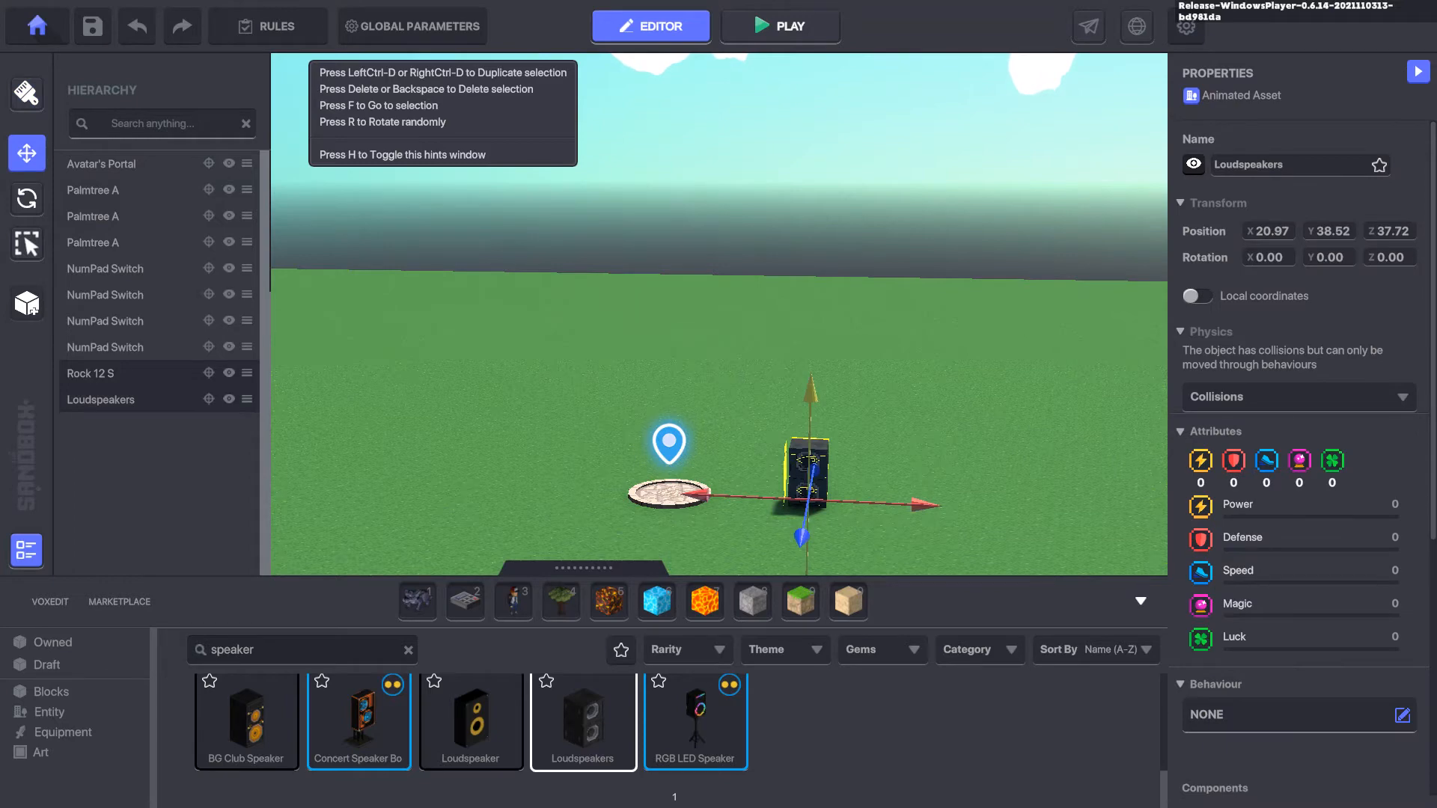
scroll(1299, 450, "down", 5)
left_click(1299, 398)
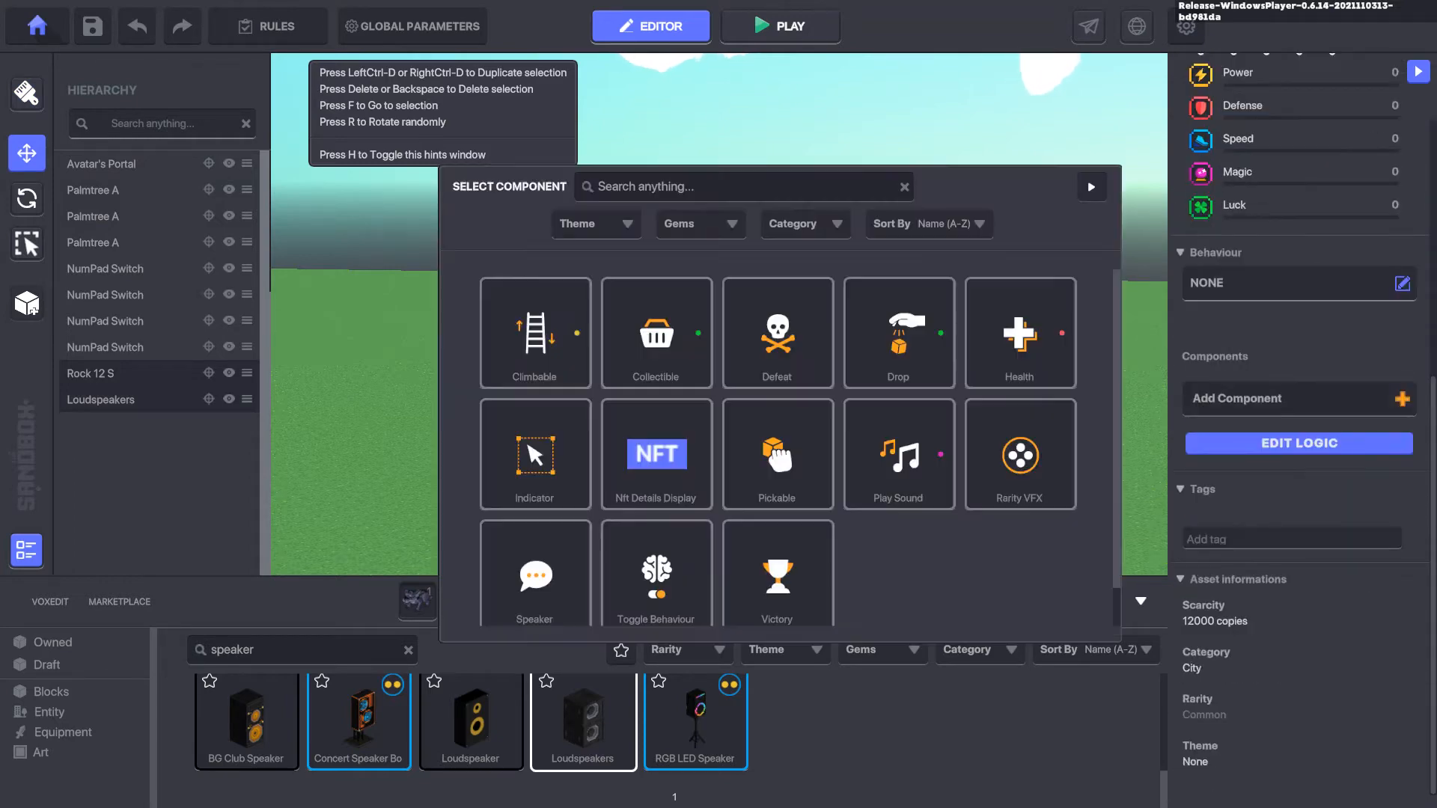
left_click(898, 454)
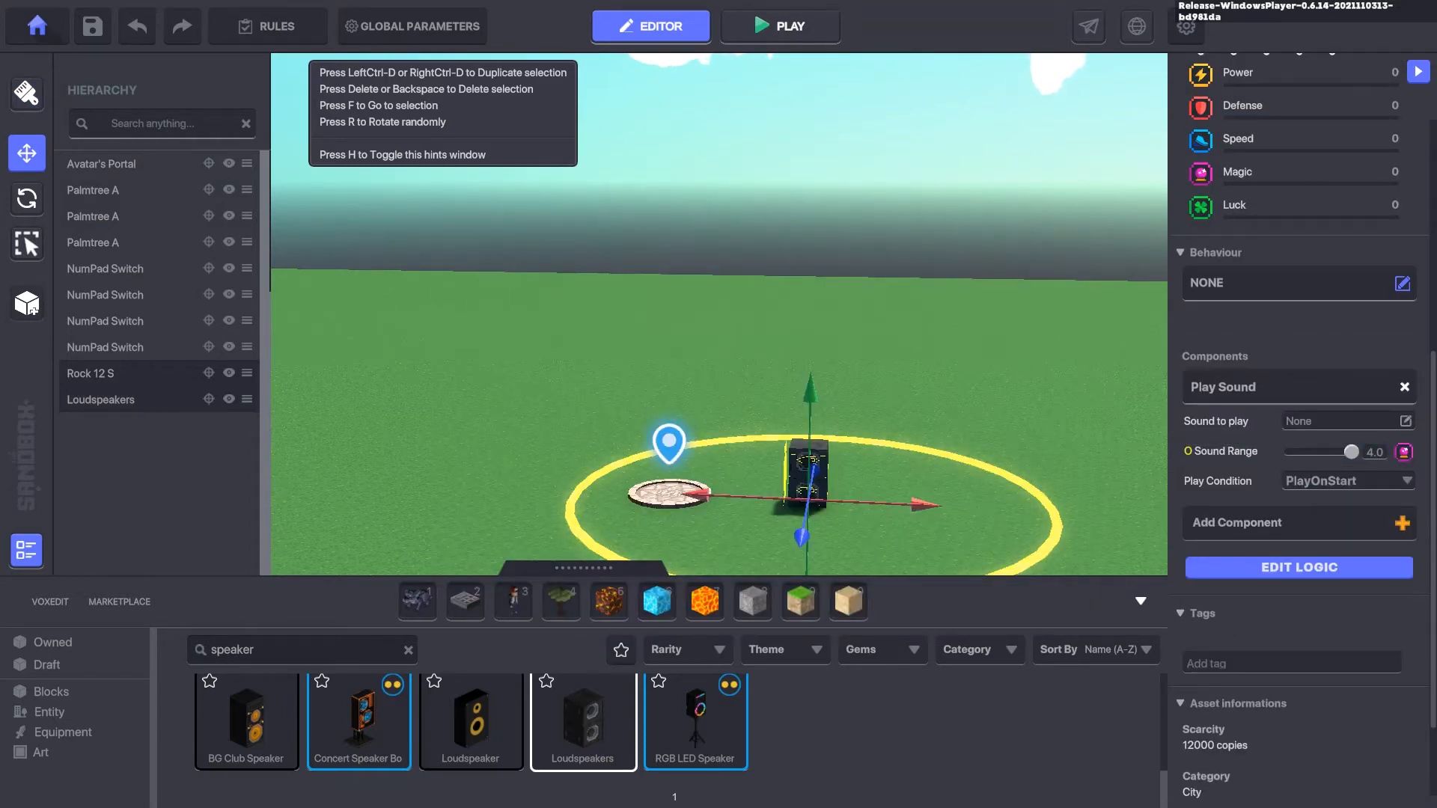
Step: Set the Loudspeakers' Play Sound condition to PlayOnReceiveMessage with Play.Song.1 as the required message
left_click(1298, 568)
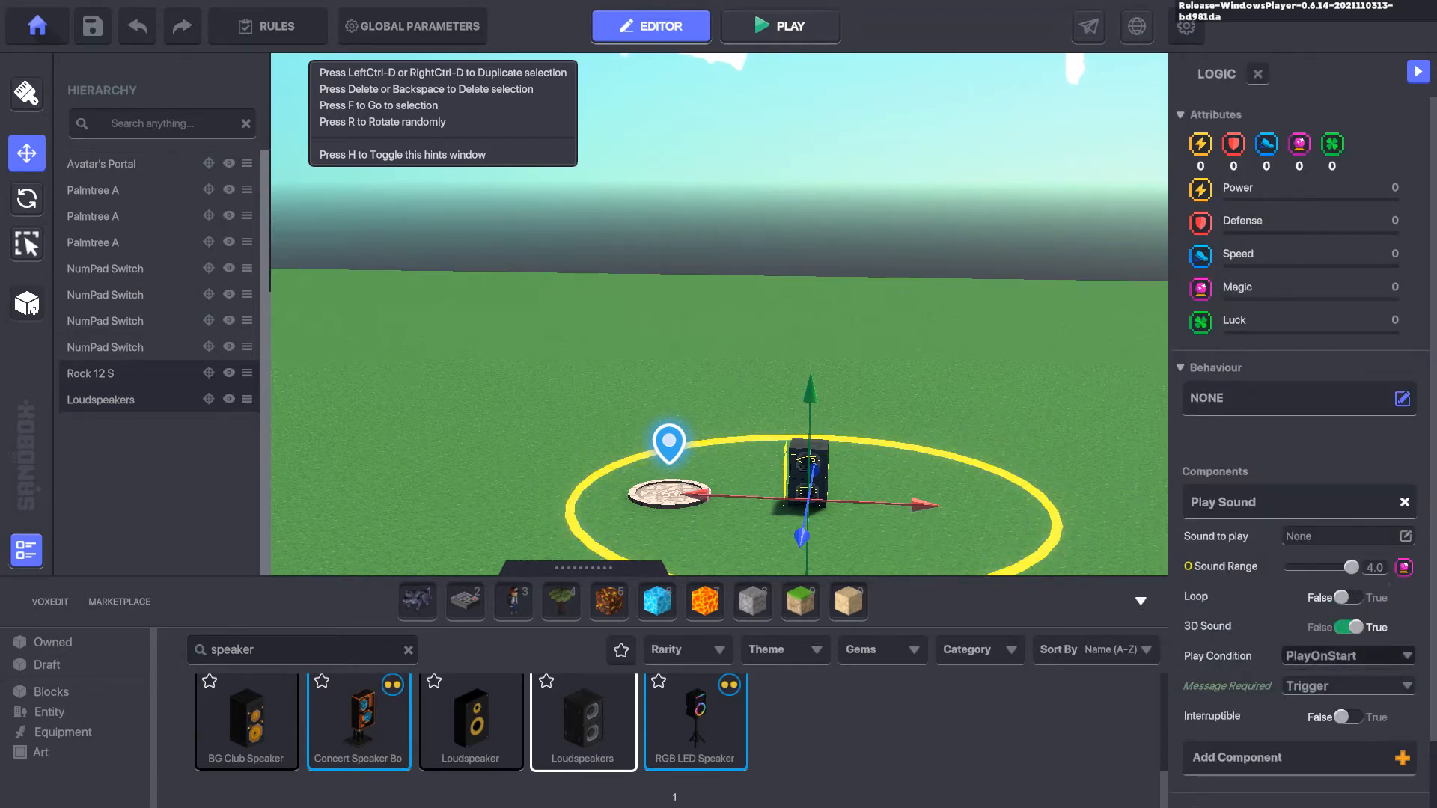
left_click(1348, 656)
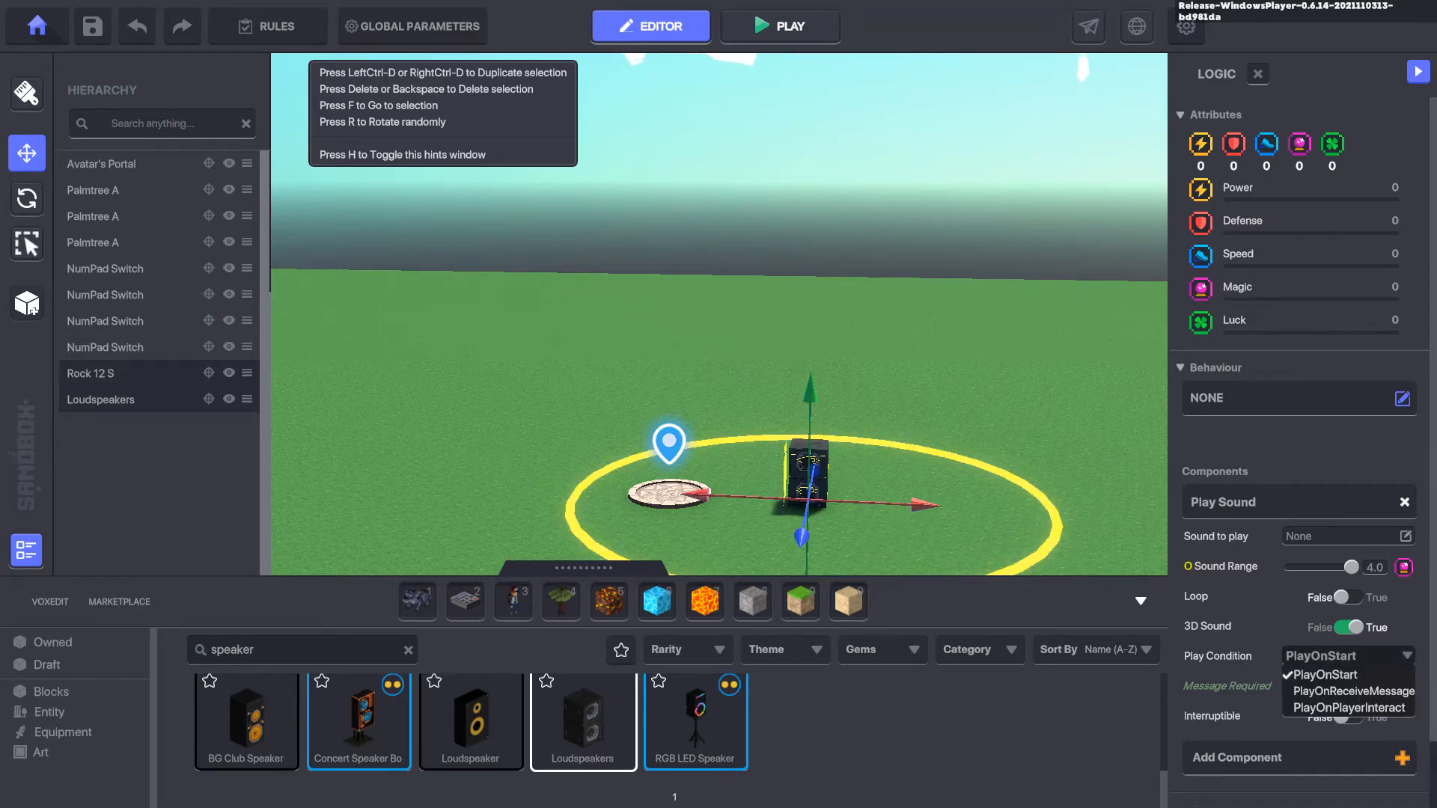
left_click(1352, 691)
left_click(1347, 686)
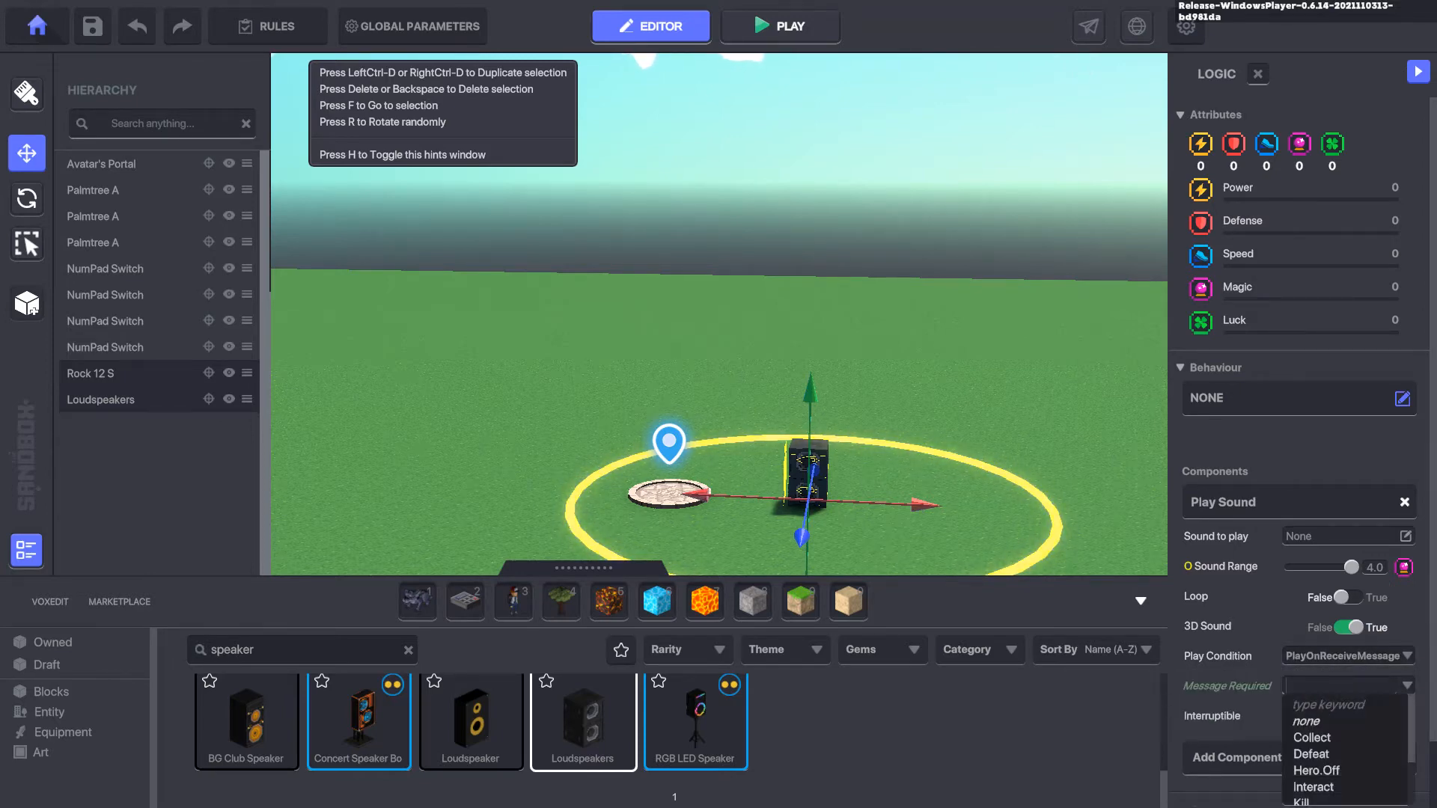
type("Pla.SOng")
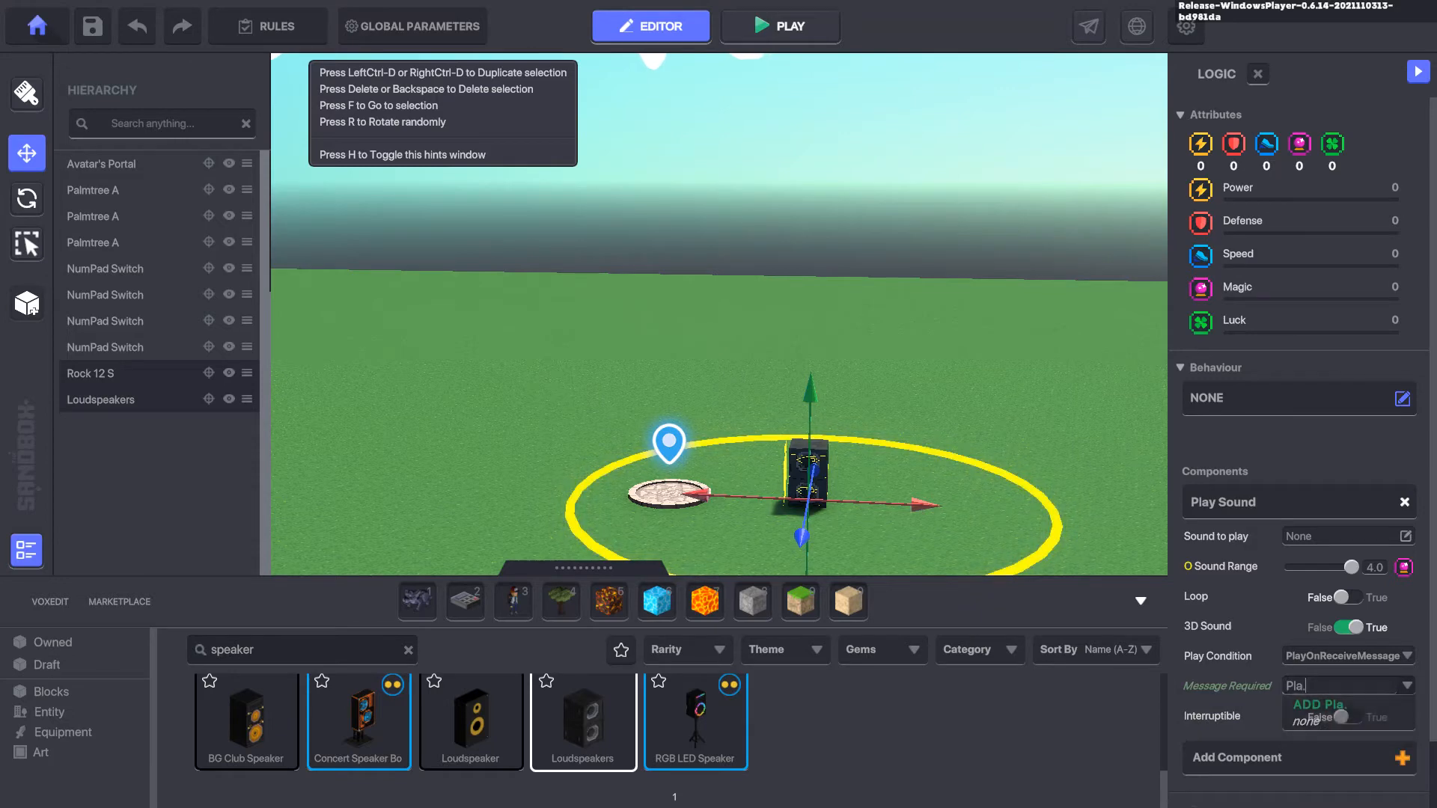
key("BackSpace")
key("BackSpace")
key("BackSpace")
type("on")
key("BackSpace")
key("BackSpace")
key("BackSpace")
key("BackSpace")
type("y.")
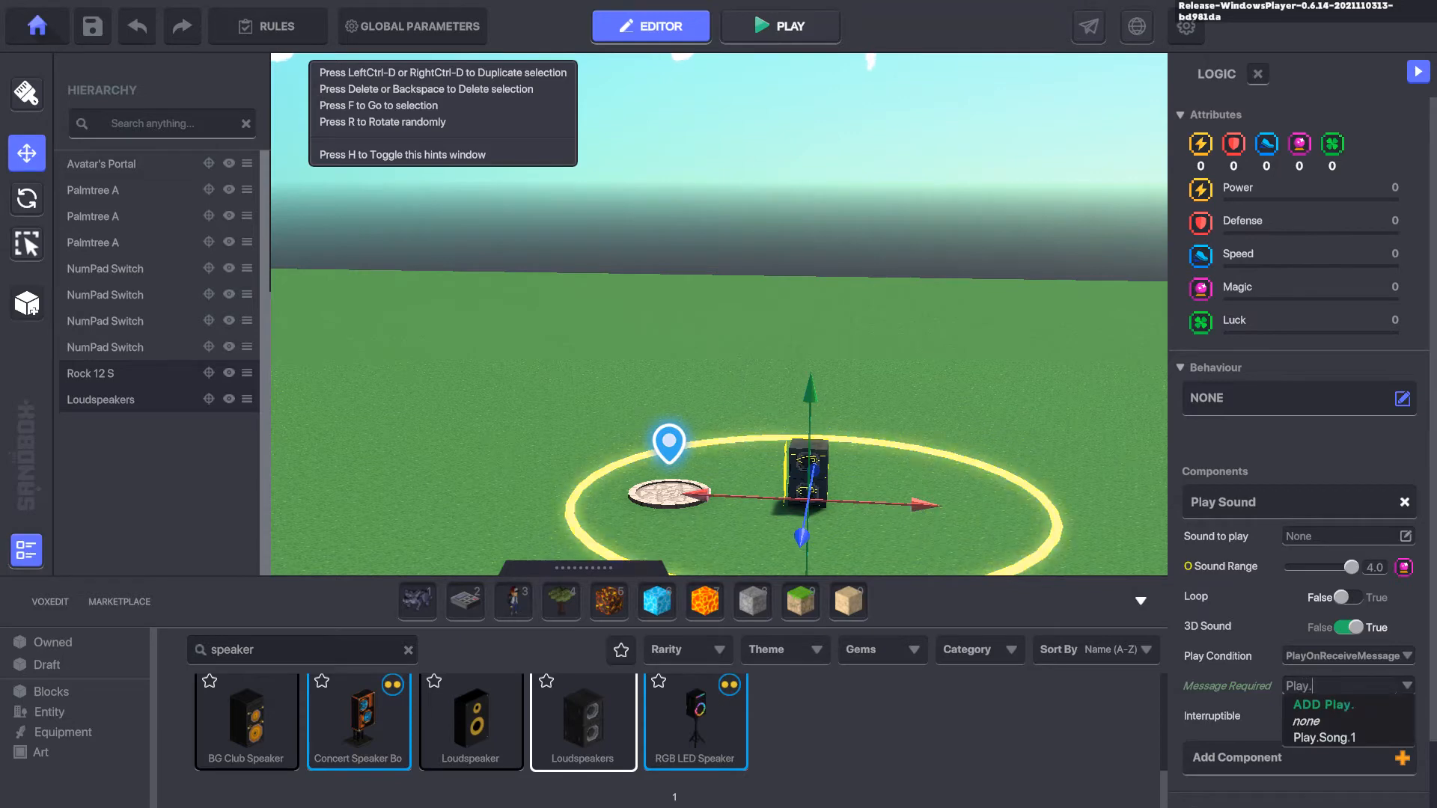
type("Song.1")
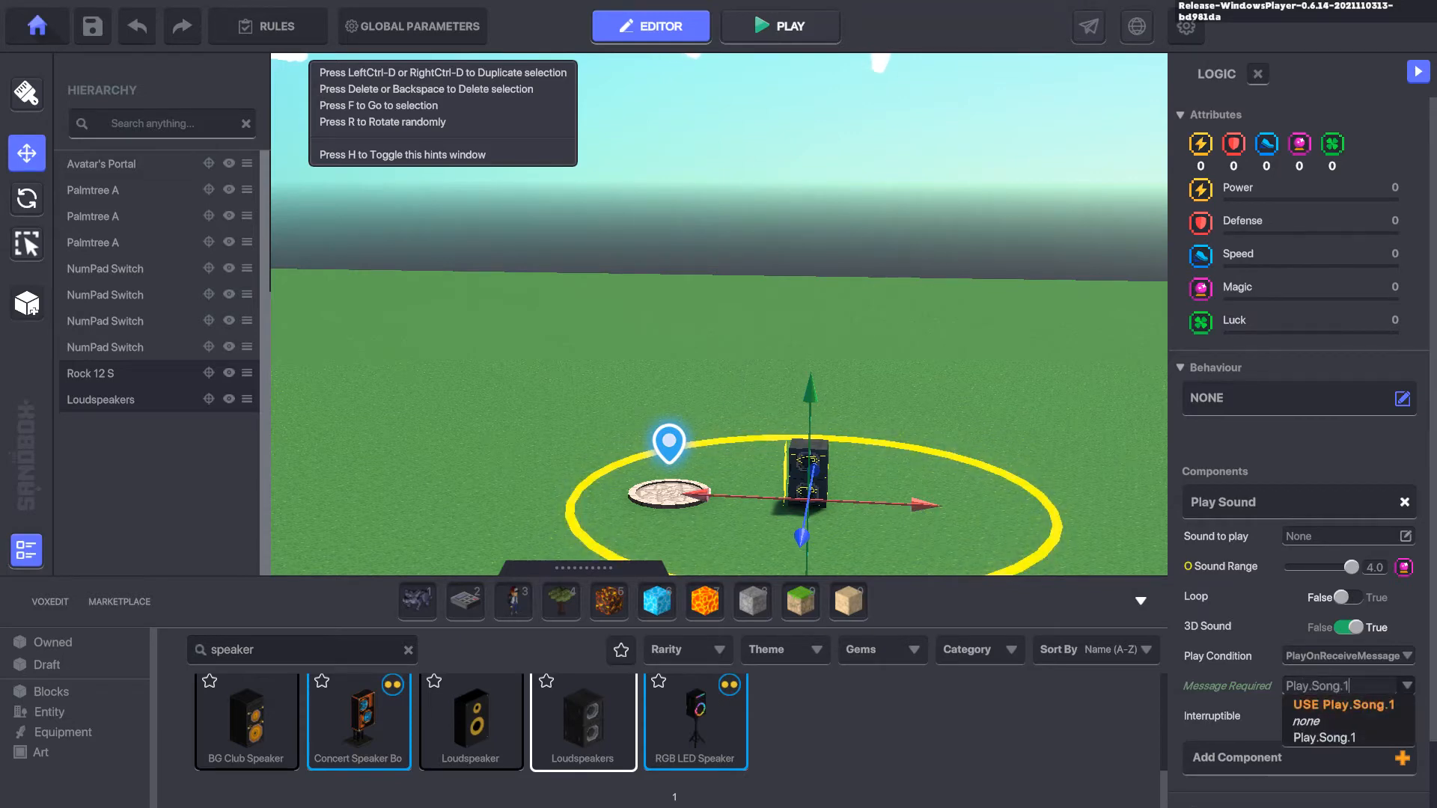
key("Return")
scroll(1228, 611, "down", 2)
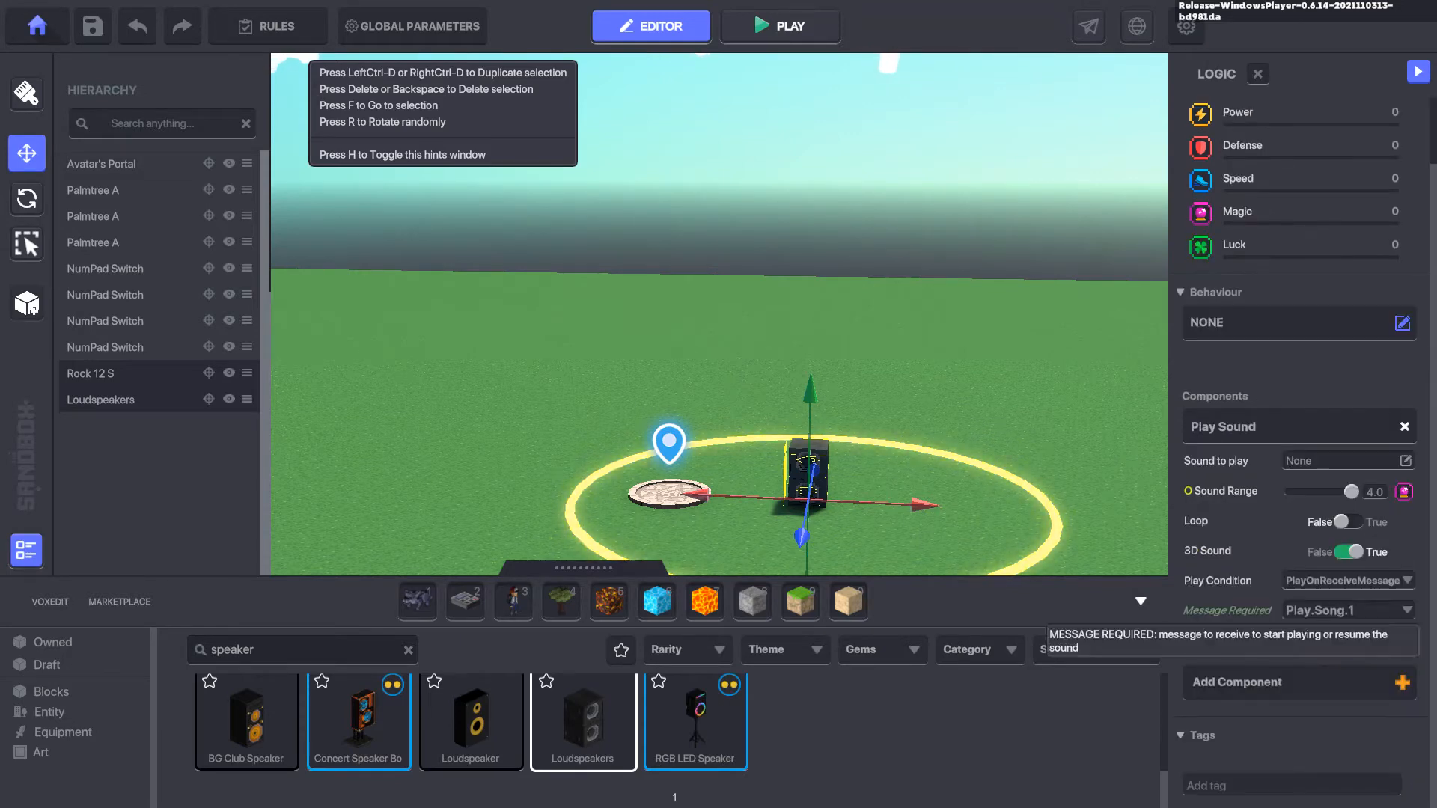
Step: Play-test the experience briefly by walking the avatar off the portal, and return to the editor
key("ctrl+p")
key("d")
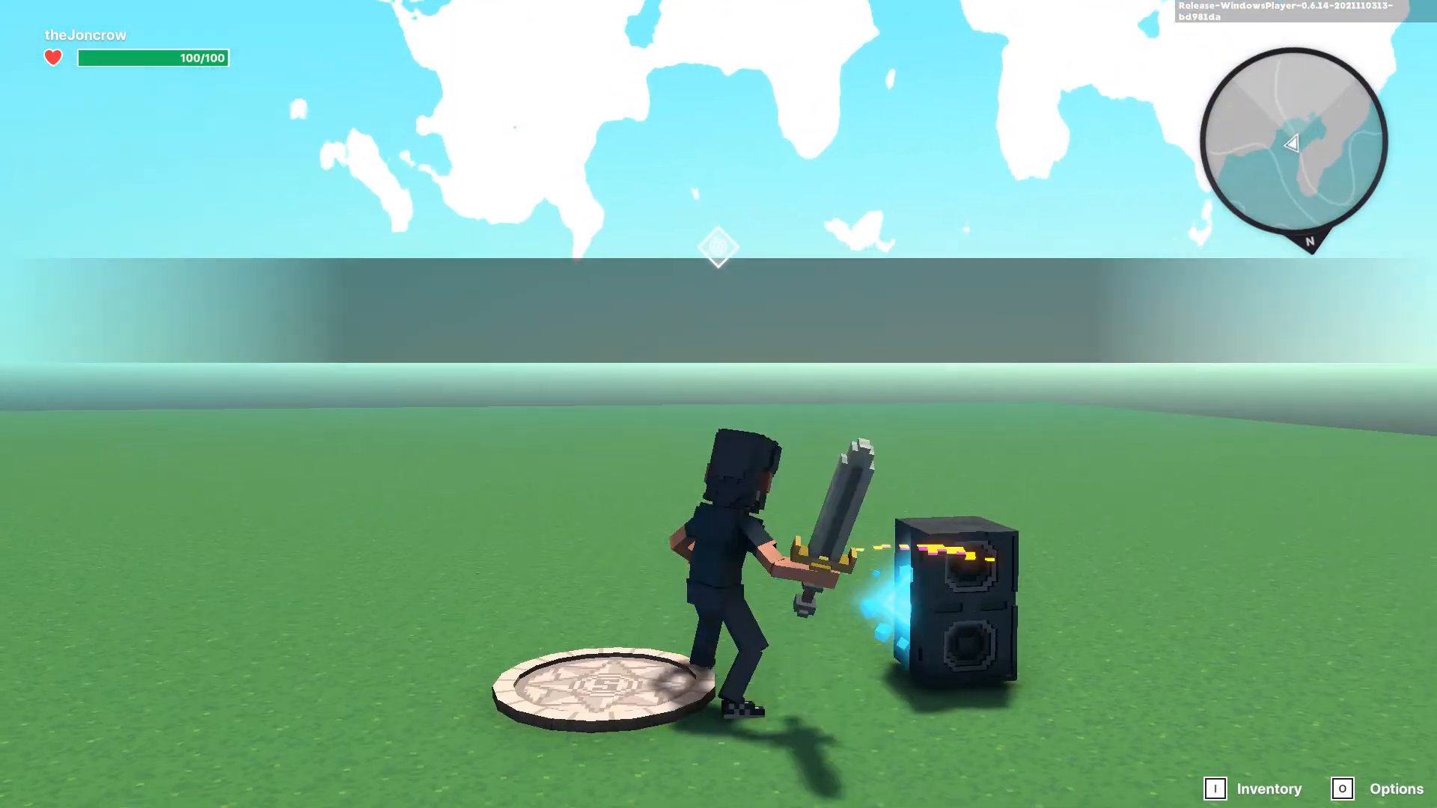
key("ctrl+p")
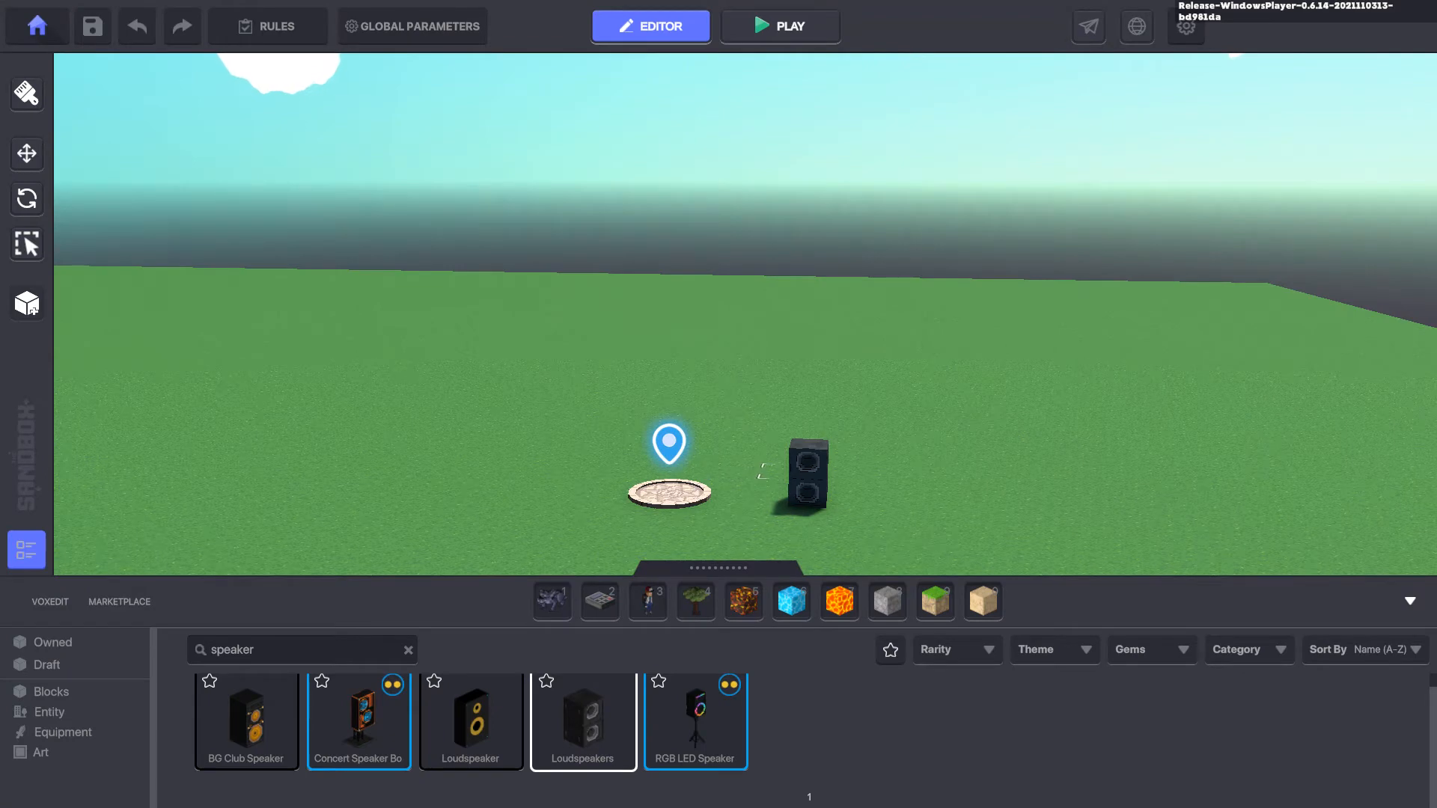
Step: Assign Music Hub Oracles.ogg as the sound to play on the Loudspeakers
left_click(1300, 550)
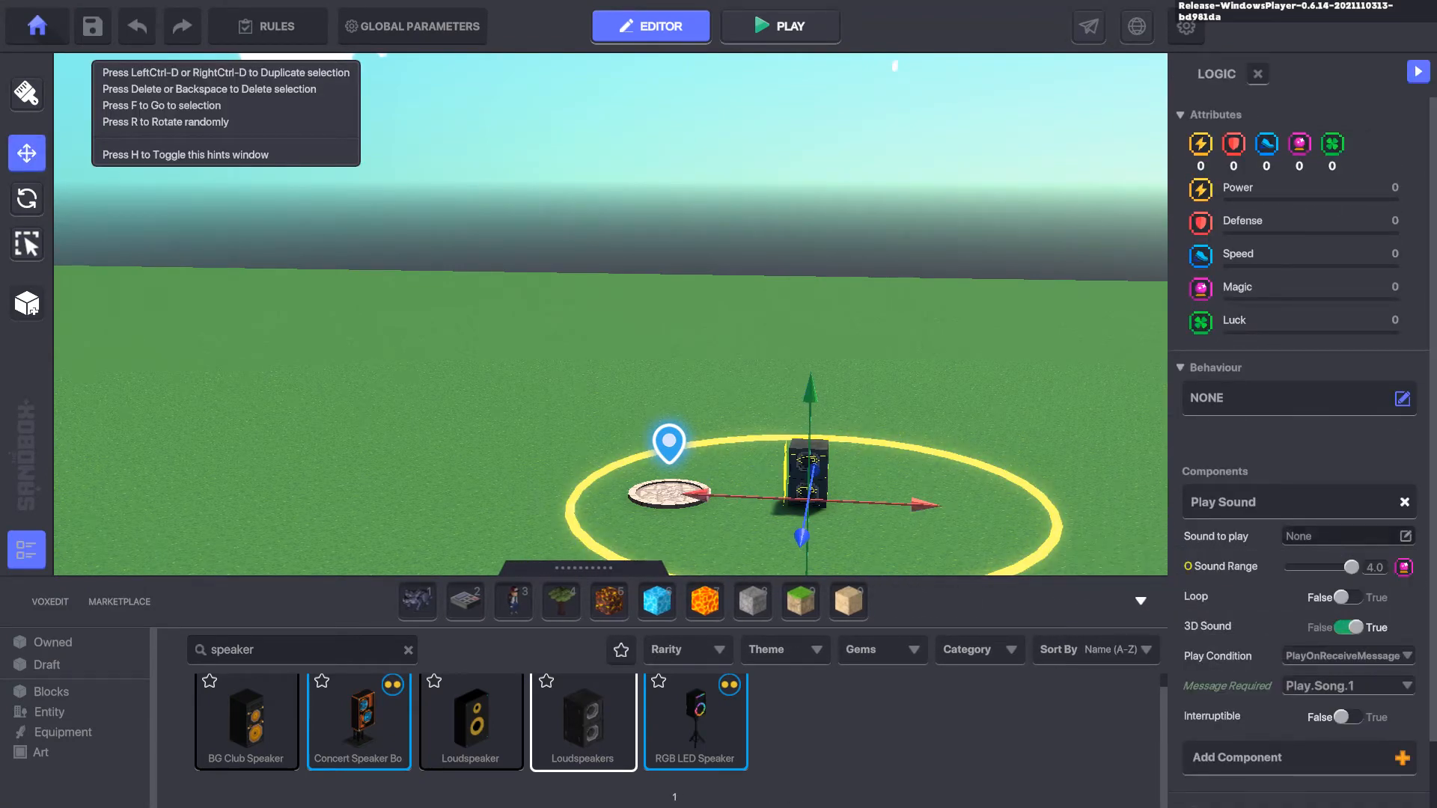
left_click(1404, 536)
scroll(778, 428, "down", 3)
scroll(779, 428, "down", 3)
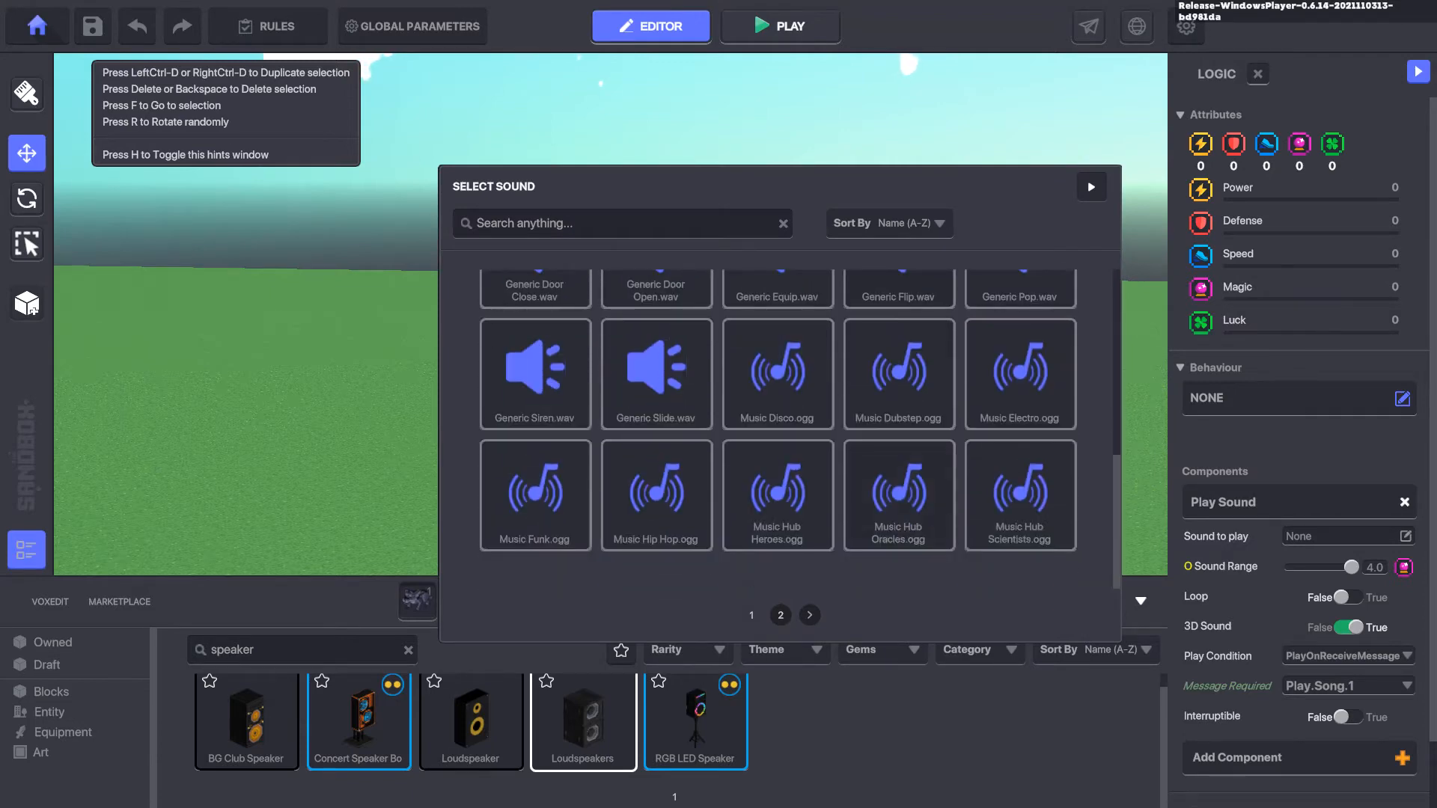
left_click(898, 494)
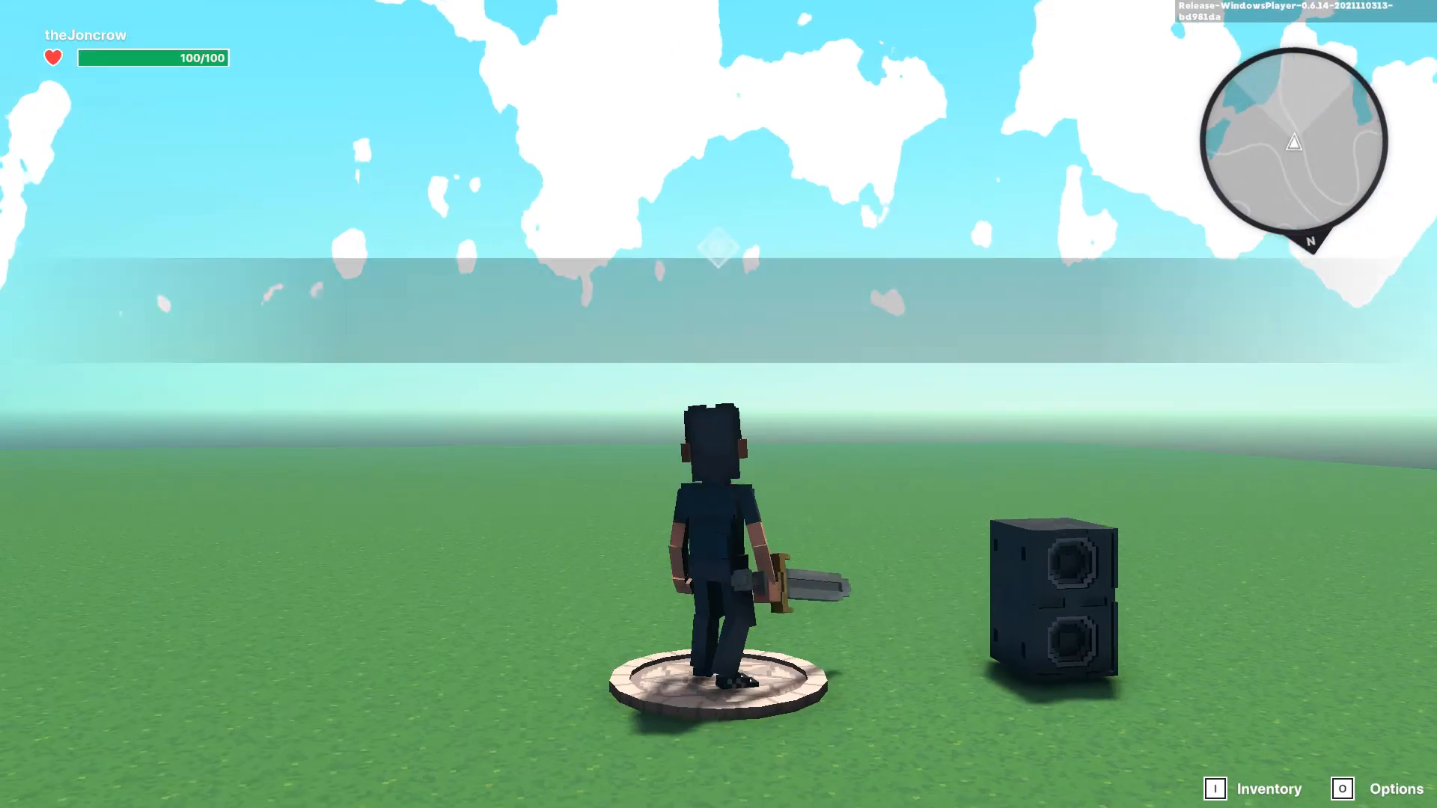
Step: Walk the avatar around and away from the loudspeakers in play mode to check the music, and return to the editor
key("w")
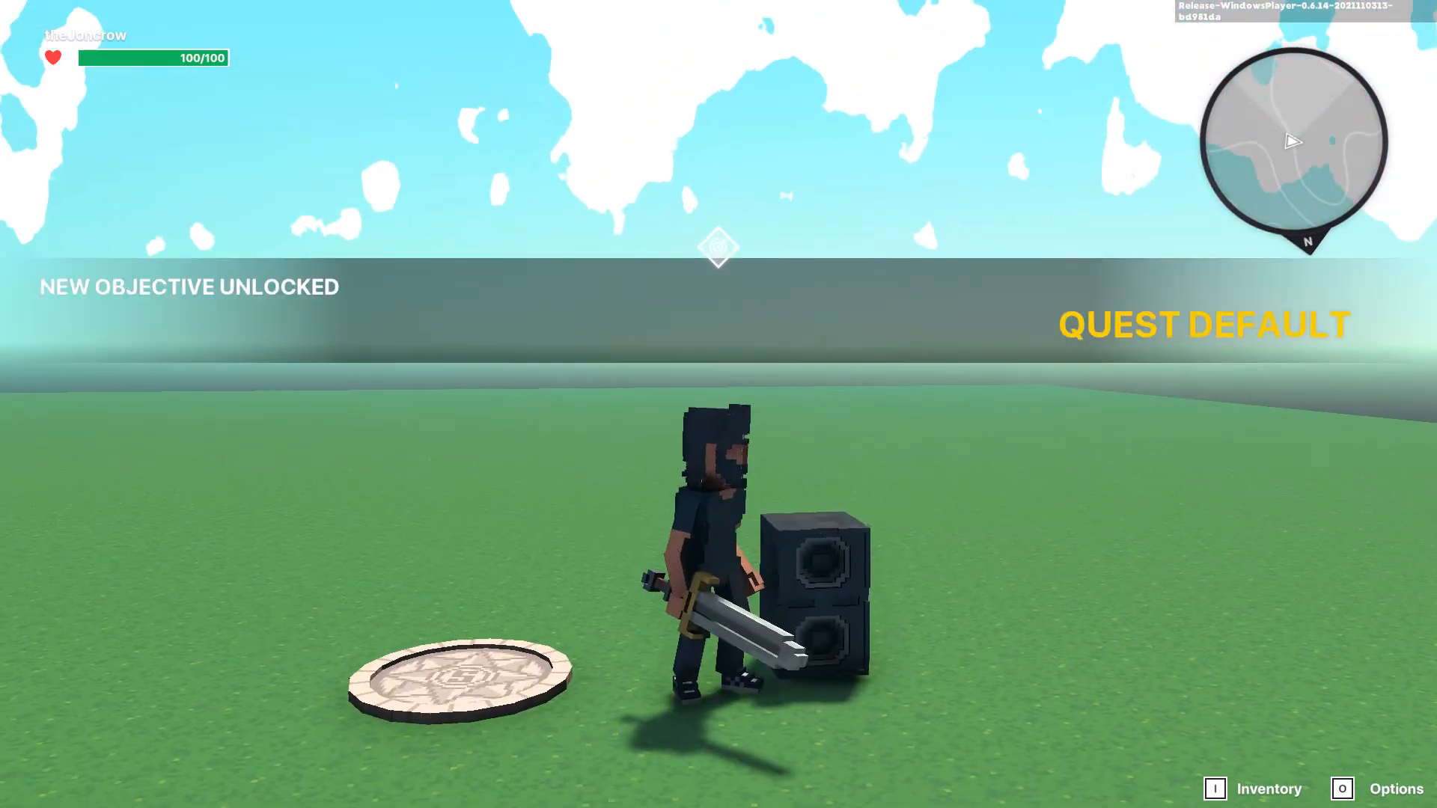
key("a")
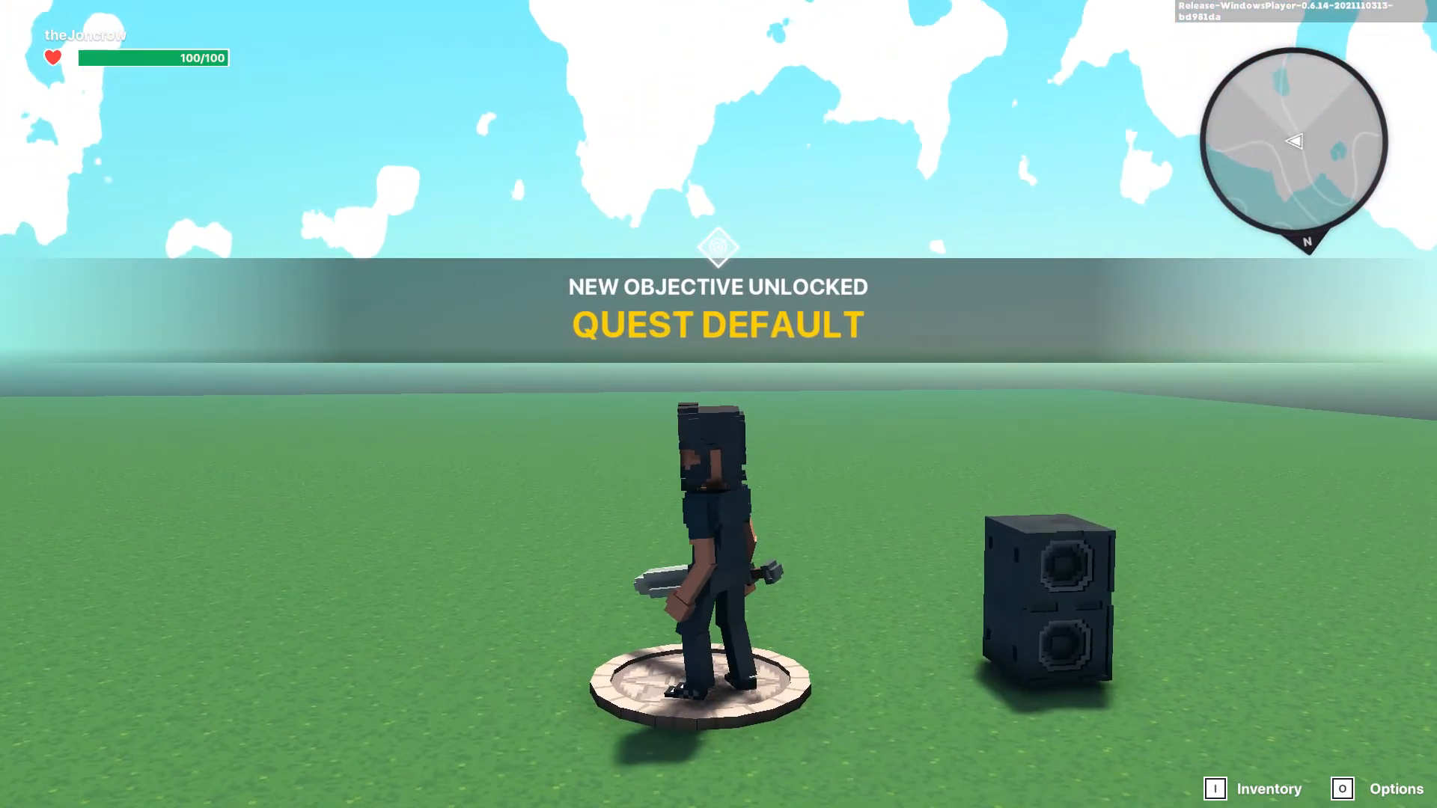
key("w")
key("s")
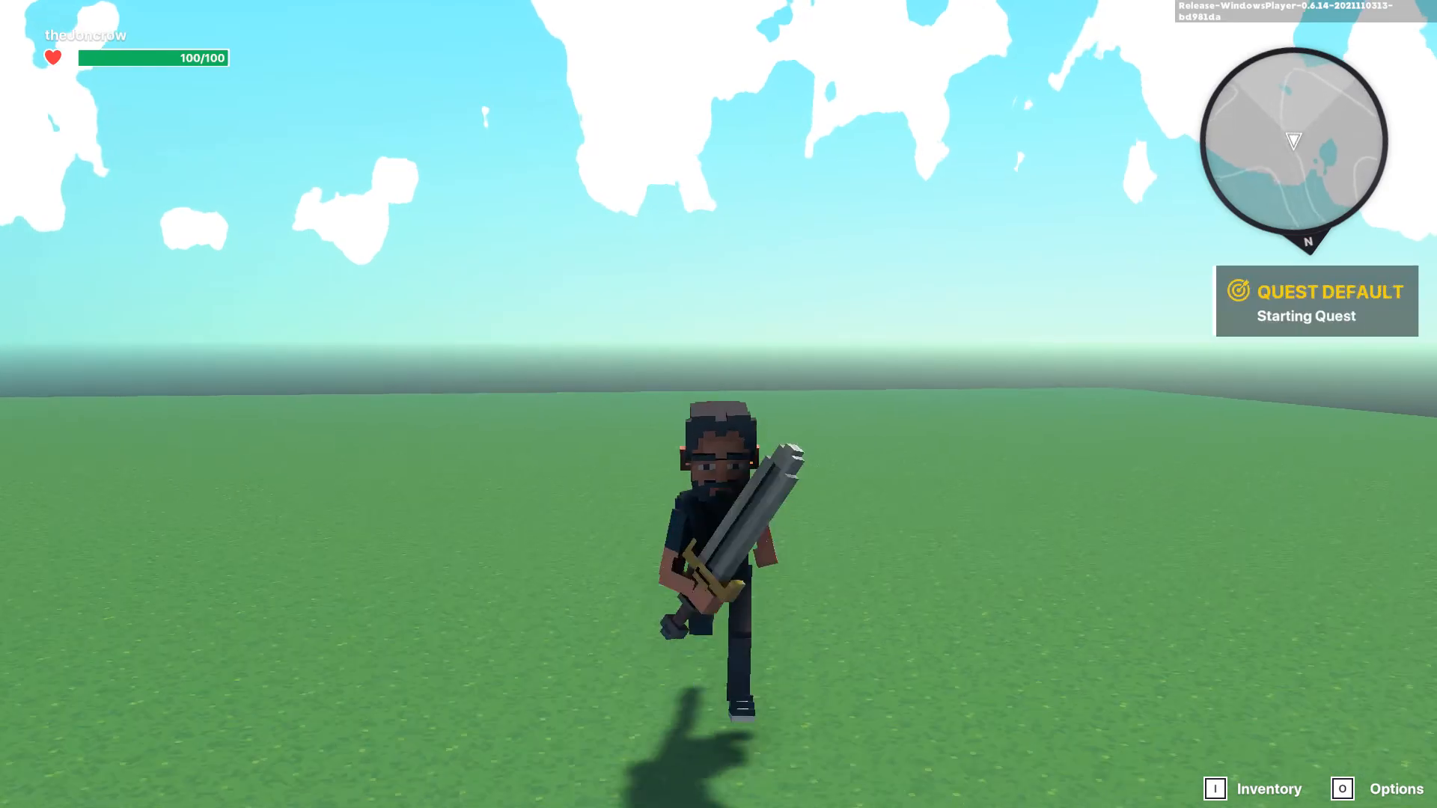
key("d")
key("w")
key("s")
key("Escape")
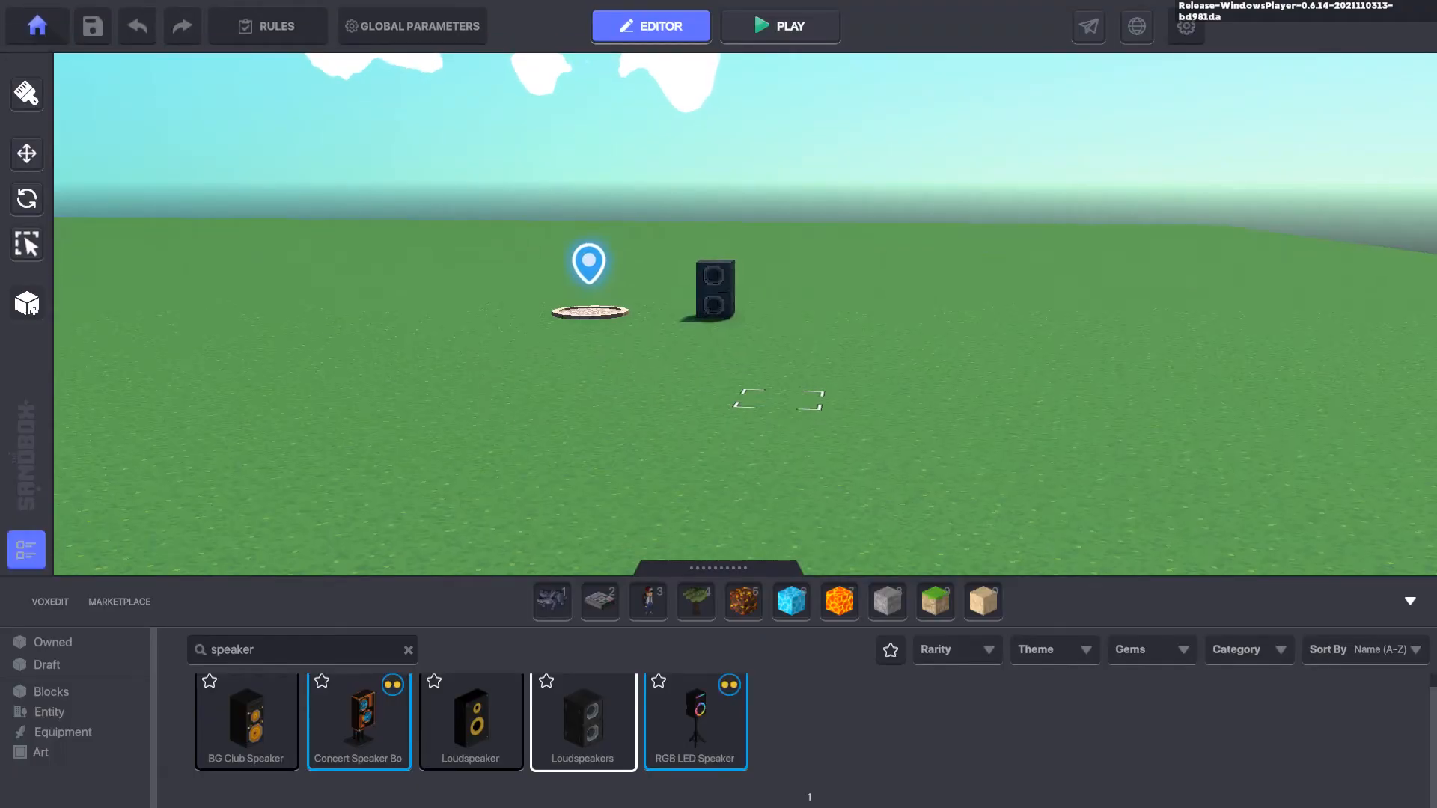
Step: Mark the sound's reach with a red freehand circle around the loudspeakers using the screen annotation pen, and clear the markings
right_click_drag(779, 401, 776, 414)
middle_click_drag(743, 314, 737, 421)
key("ctrl+alt+d")
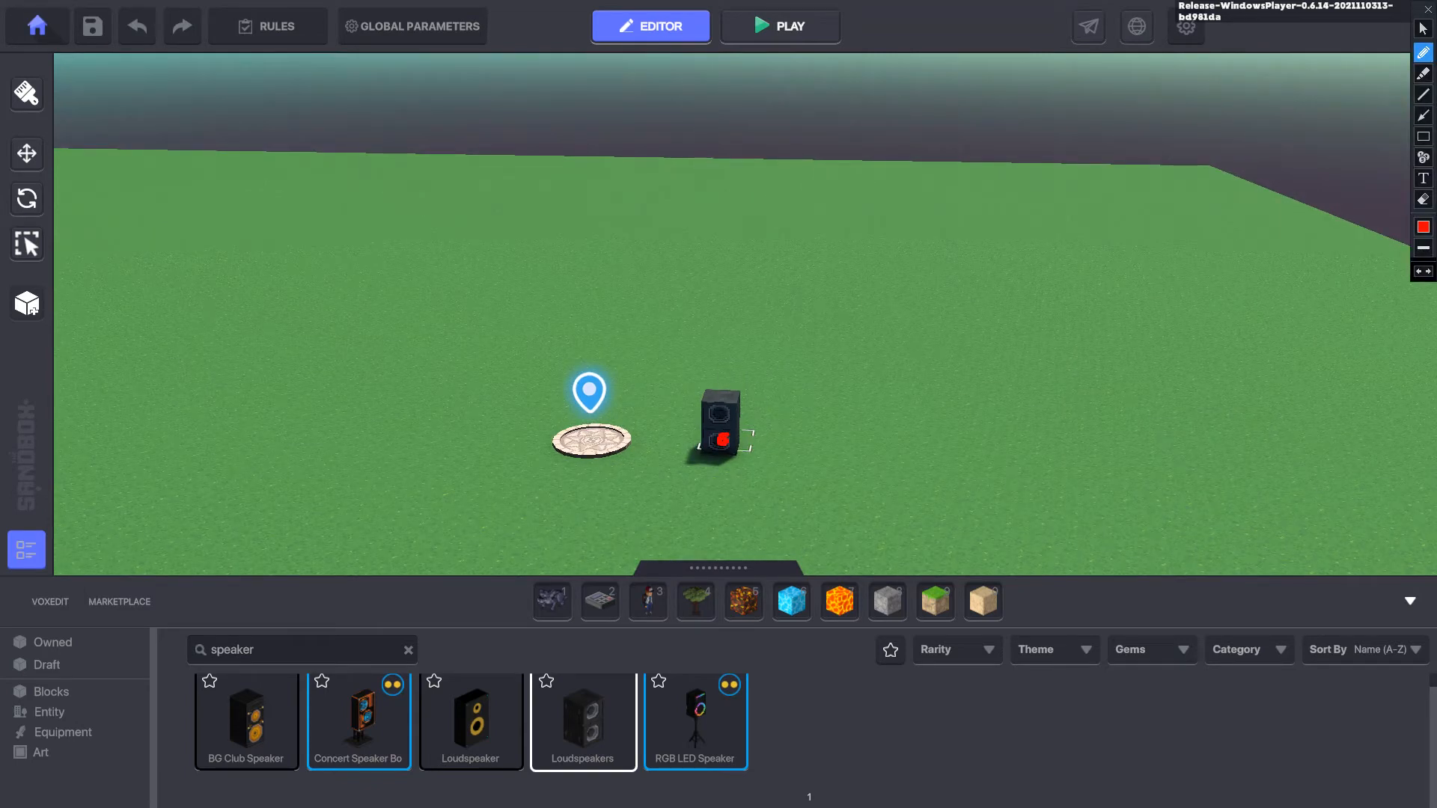
mouse_move(756, 341)
left_mouse_down()
mouse_move(711, 337)
mouse_move(571, 427)
mouse_move(647, 541)
mouse_move(853, 476)
mouse_move(767, 328)
mouse_move(739, 336)
left_mouse_up()
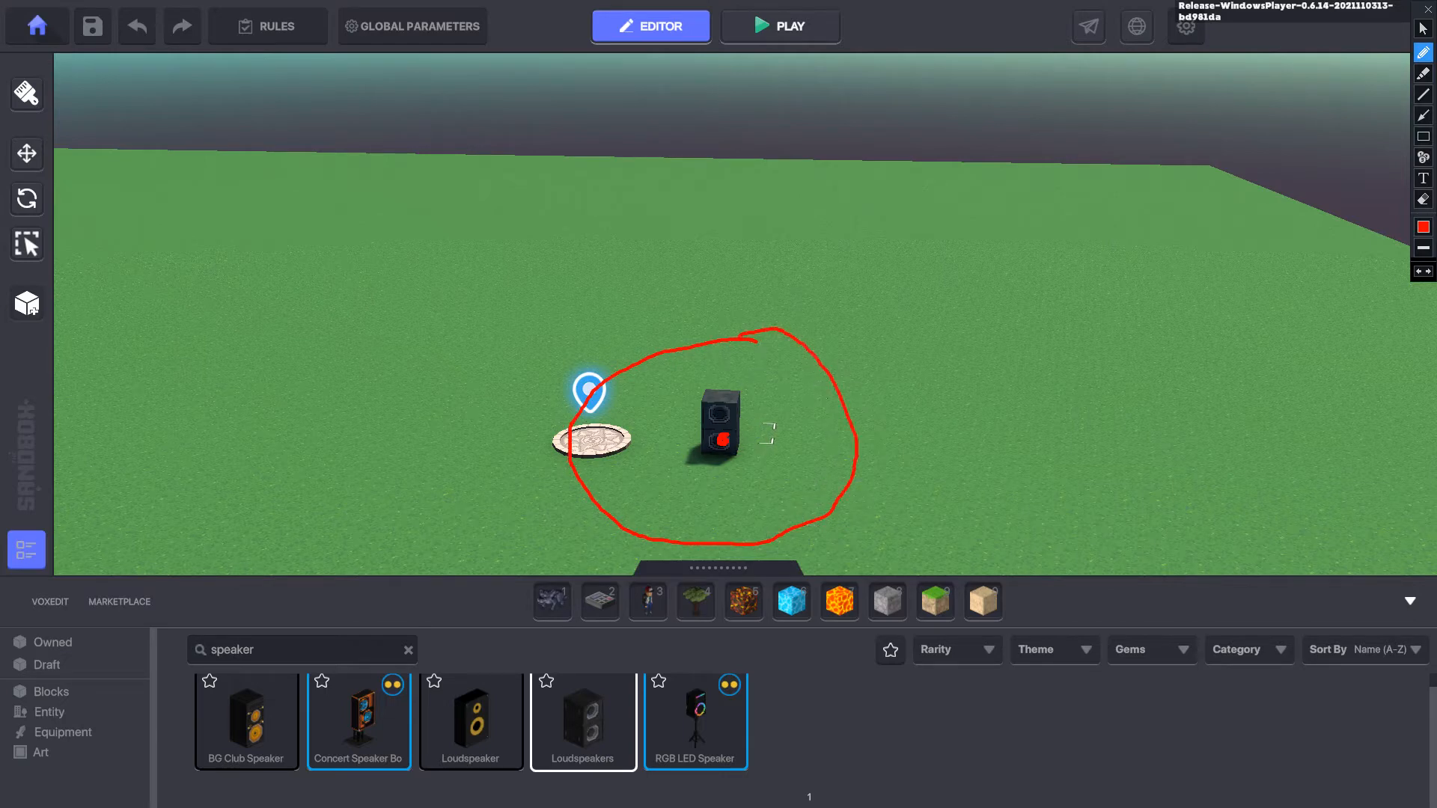
mouse_move(750, 417)
left_mouse_down()
mouse_move(751, 429)
mouse_move(762, 419)
left_mouse_up()
mouse_move(778, 419)
left_mouse_down()
mouse_move(880, 419)
mouse_move(854, 430)
mouse_move(896, 457)
mouse_move(891, 488)
left_mouse_up()
mouse_move(874, 353)
left_mouse_down()
mouse_move(891, 355)
mouse_move(882, 345)
left_mouse_up()
key("Escape")
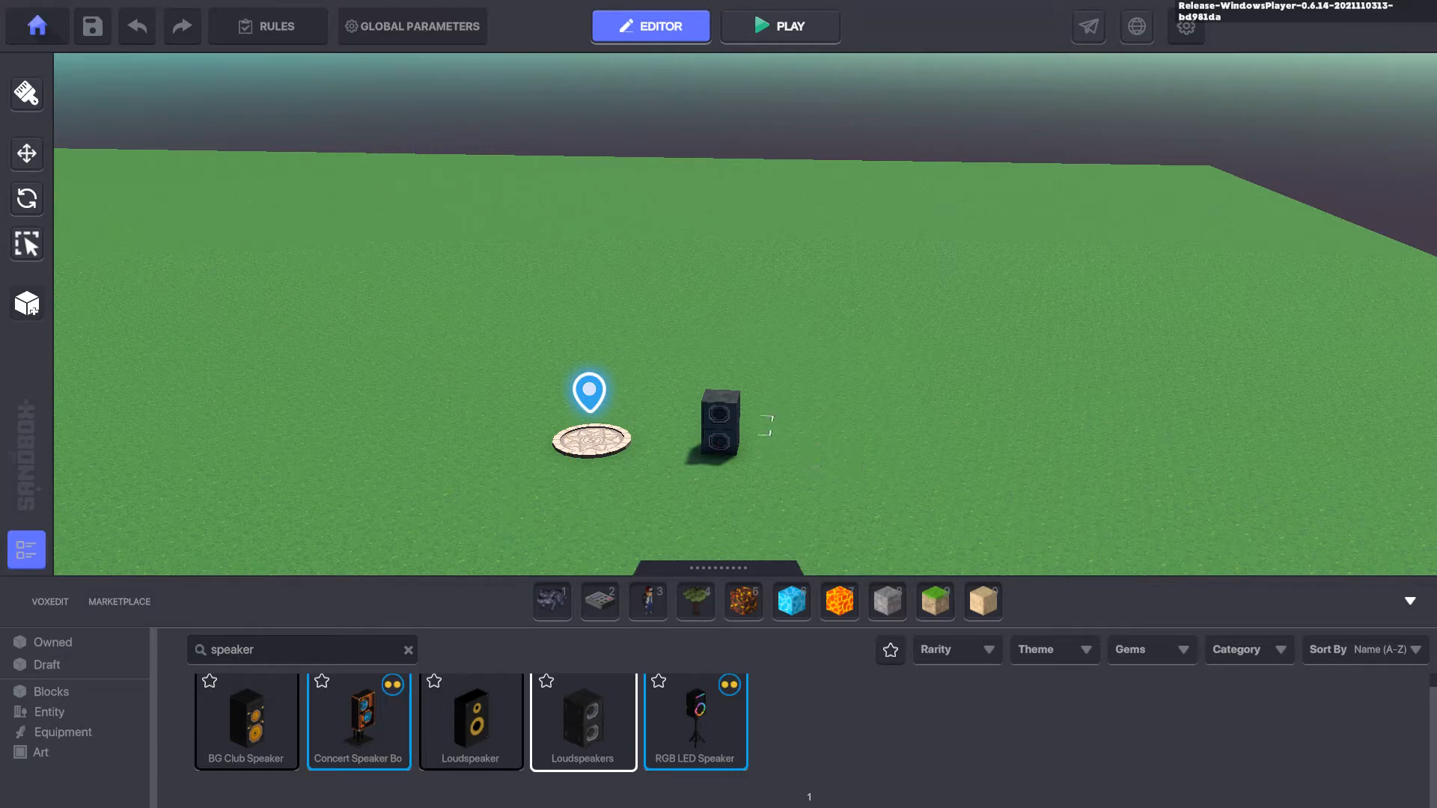
Step: Turn off 3D Sound and turn on Loop in the Loudspeakers' Play Sound component, and deselect the object
left_click(720, 421)
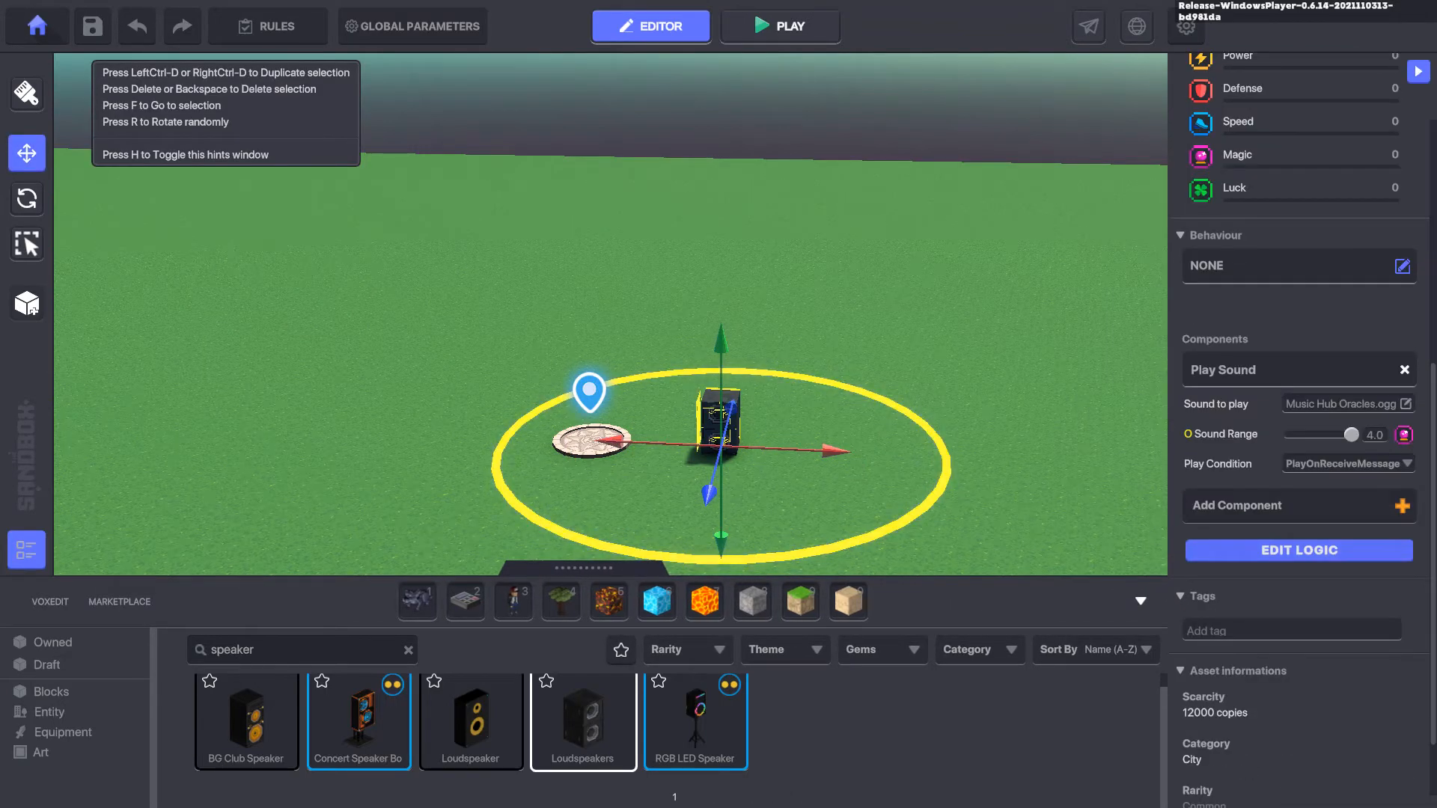
left_click(1232, 552)
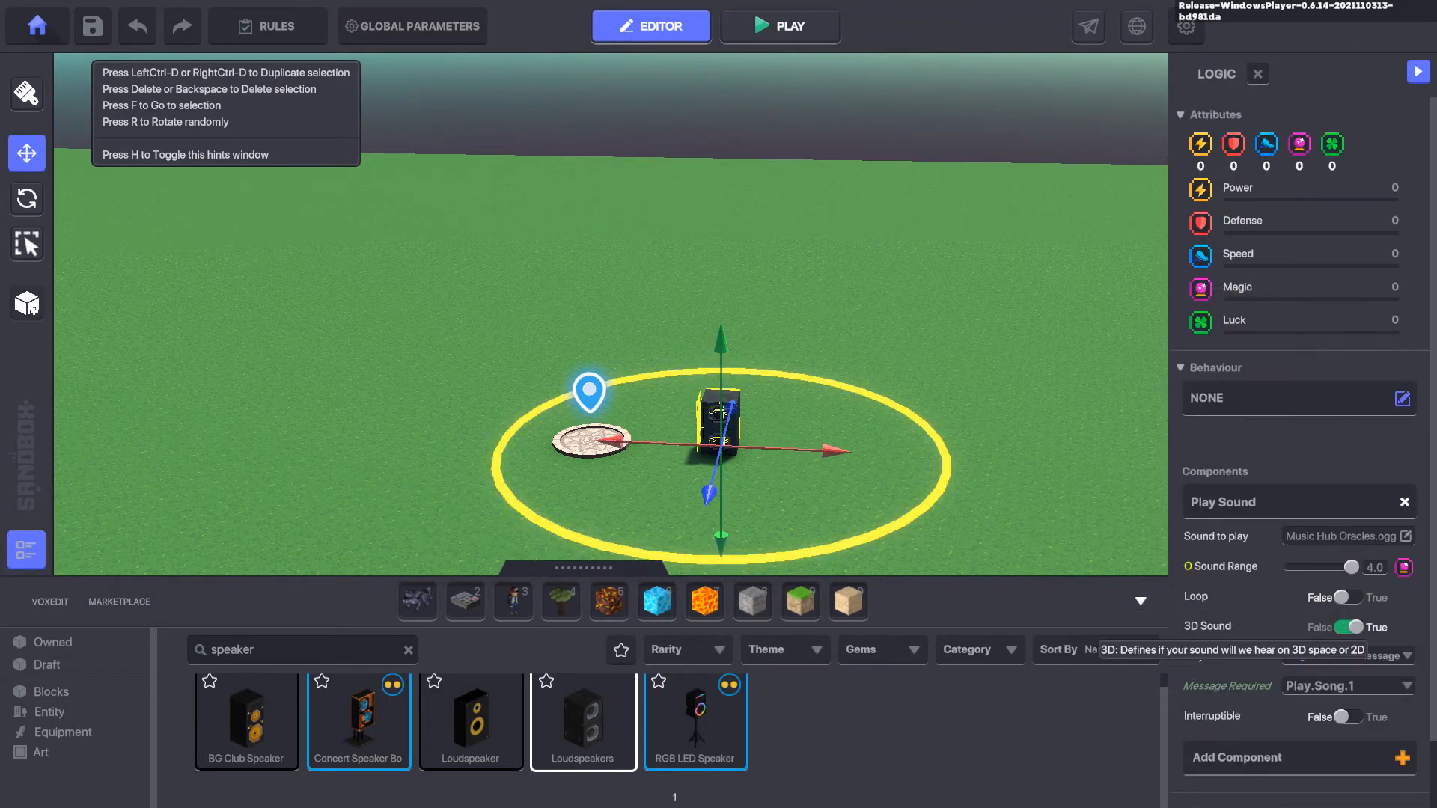
left_click(1347, 597)
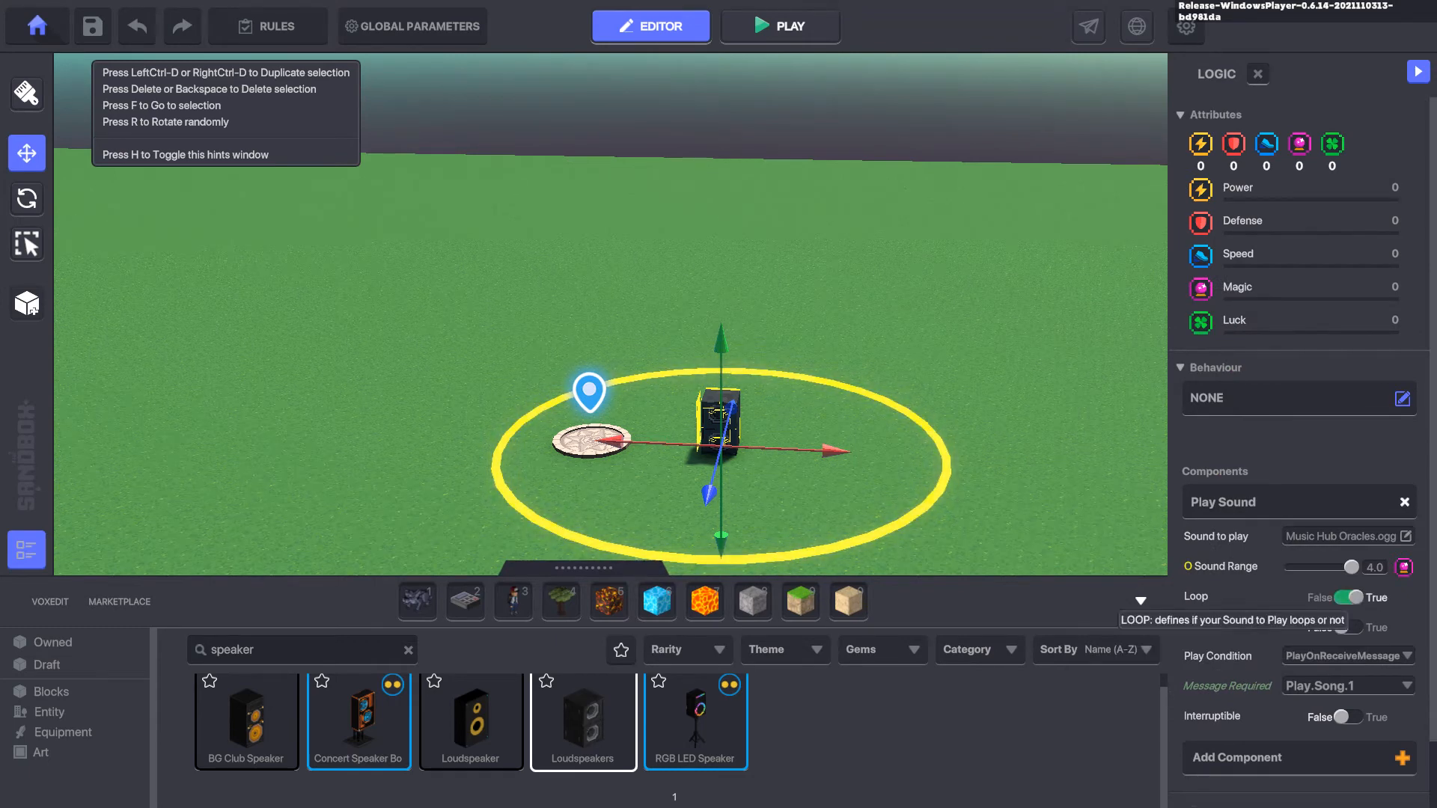
key("Escape")
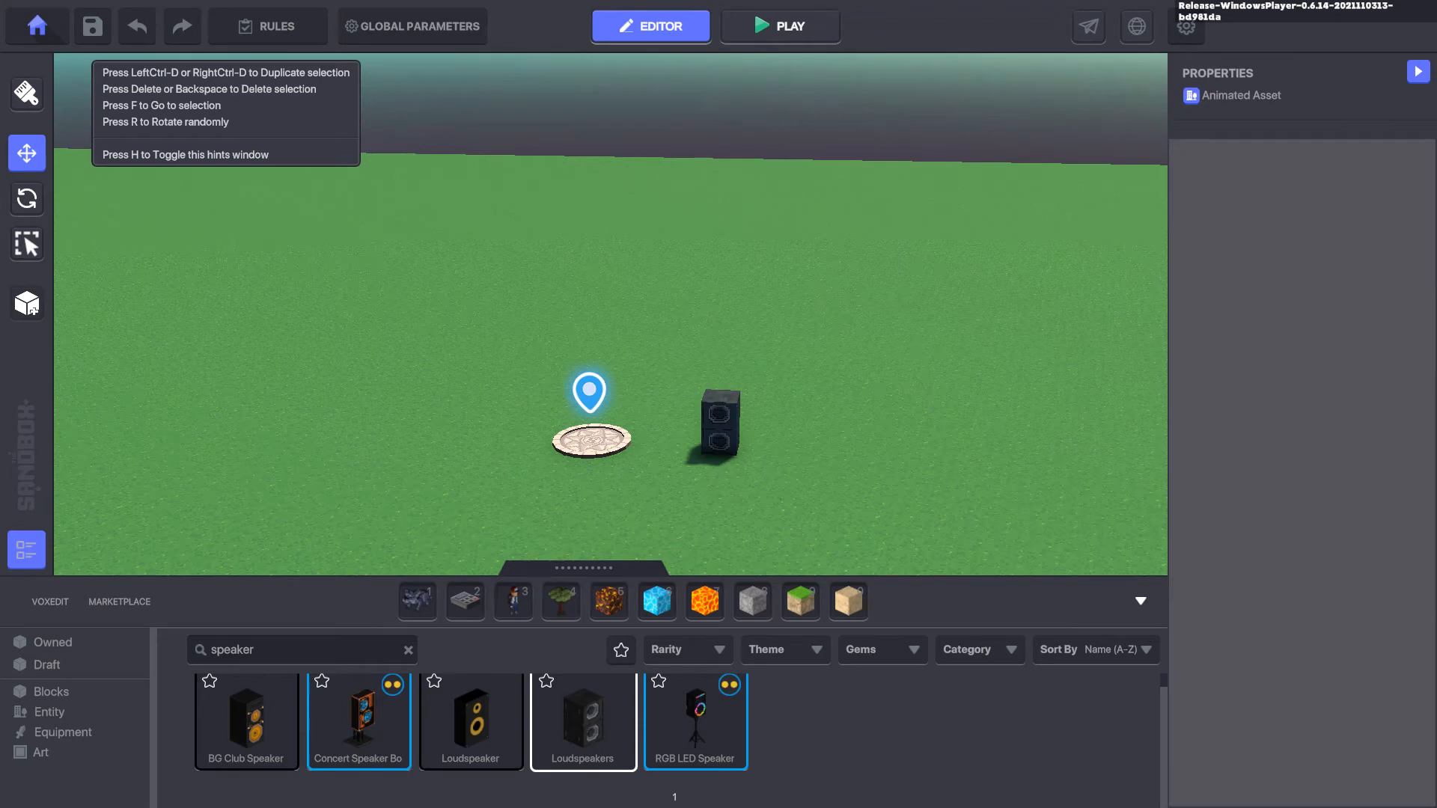
Step: Handwrite an underlined 3:00 beside the loudspeakers with the annotation pen, and clear it
key("ctrl+alt+d")
mouse_move(787, 369)
left_mouse_down()
mouse_move(803, 400)
mouse_move(866, 375)
mouse_move(889, 392)
mouse_move(886, 361)
left_mouse_up()
left_click_drag(799, 406, 883, 404)
left_click_drag(823, 418, 881, 414)
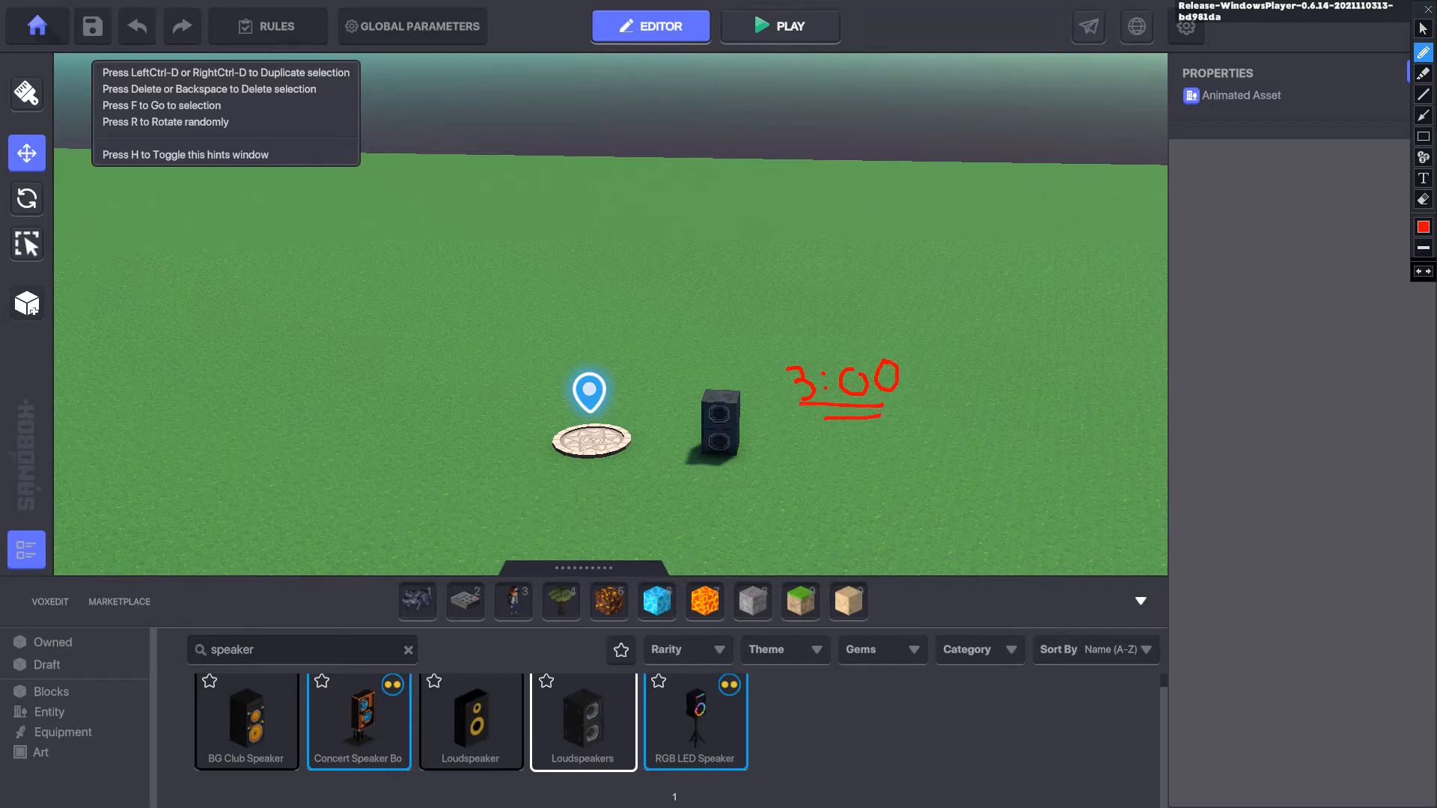
key("Escape")
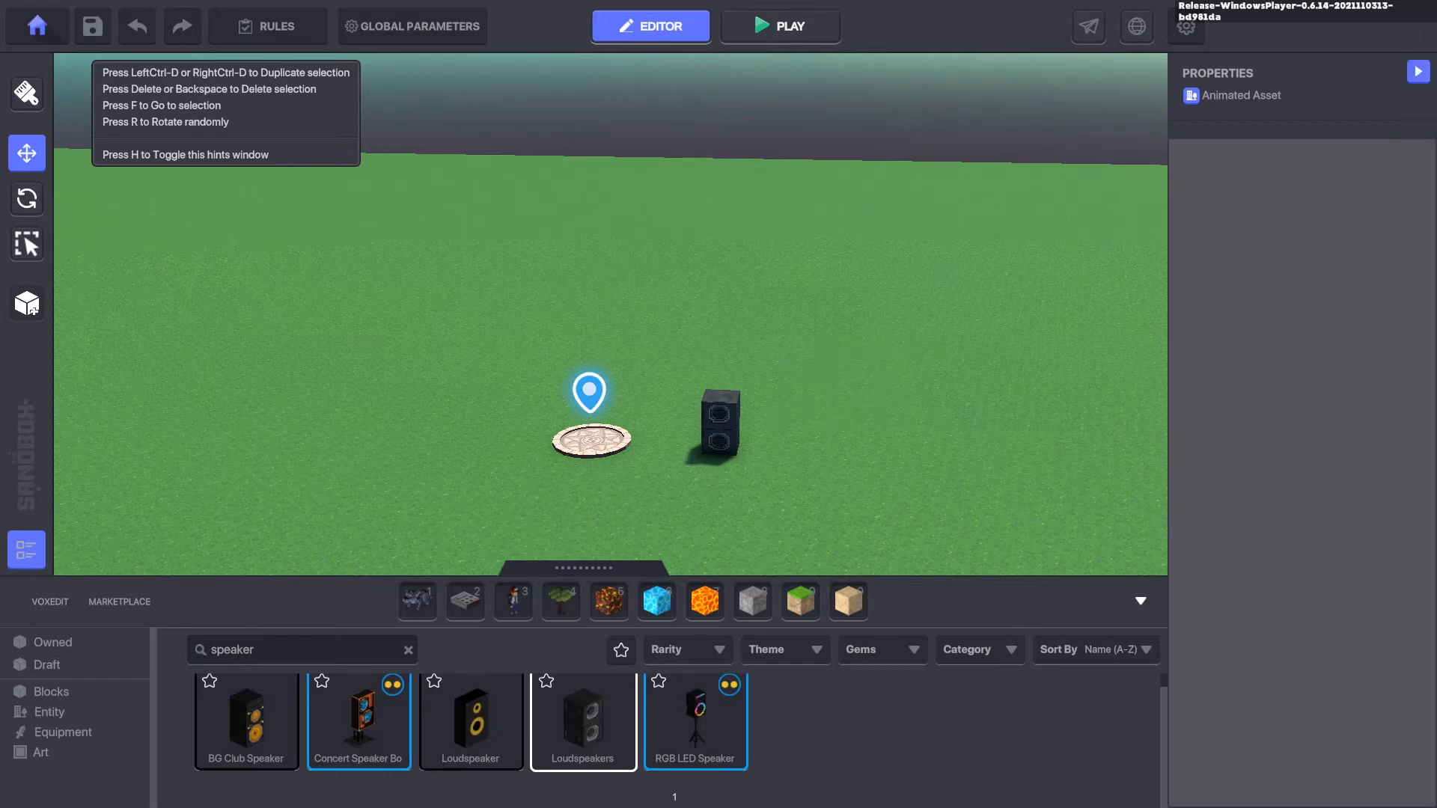
Step: Handwrite Victory, Death and Item in red on the grass beside the loudspeakers with the annotation pen, underlining each word
key("d")
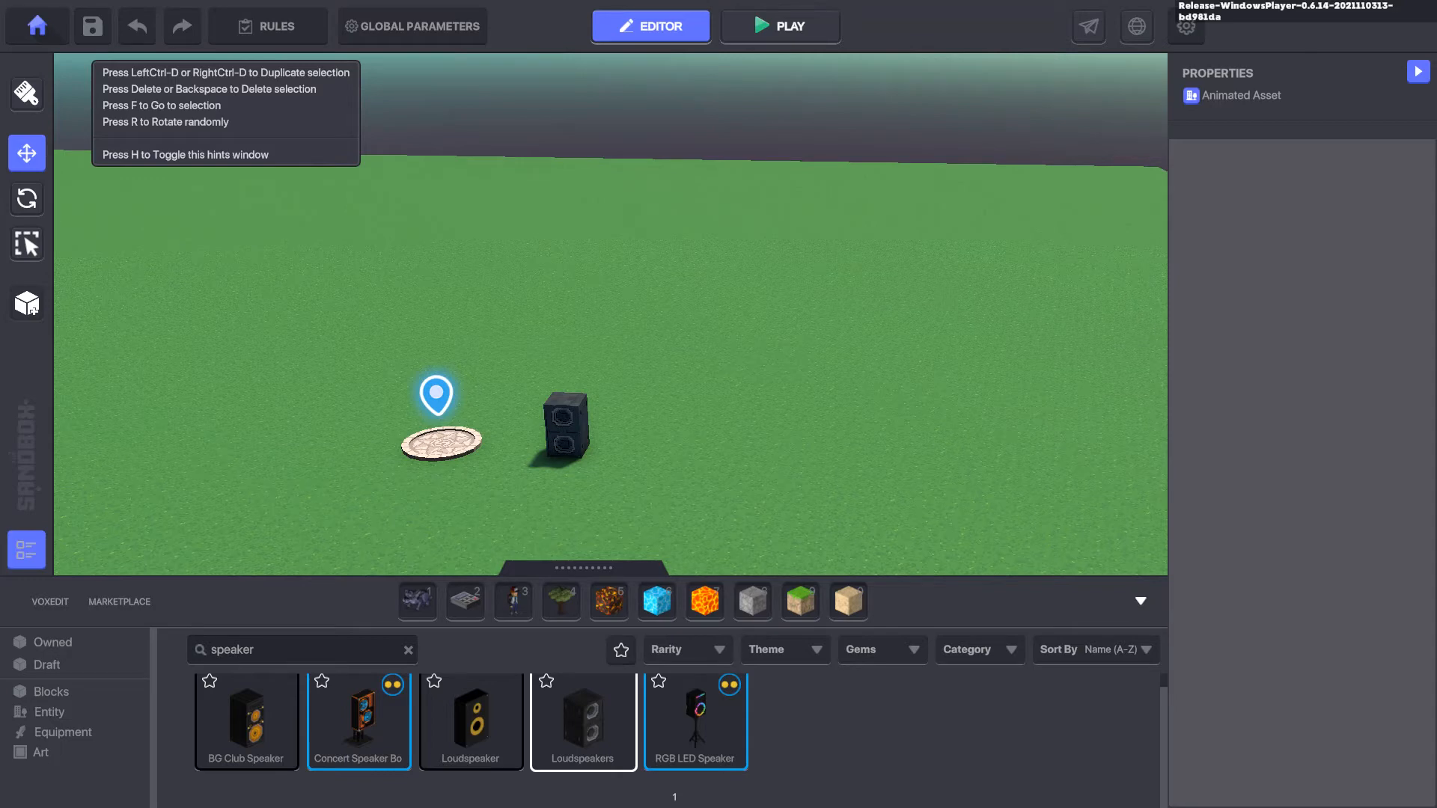
key("ctrl+alt+d")
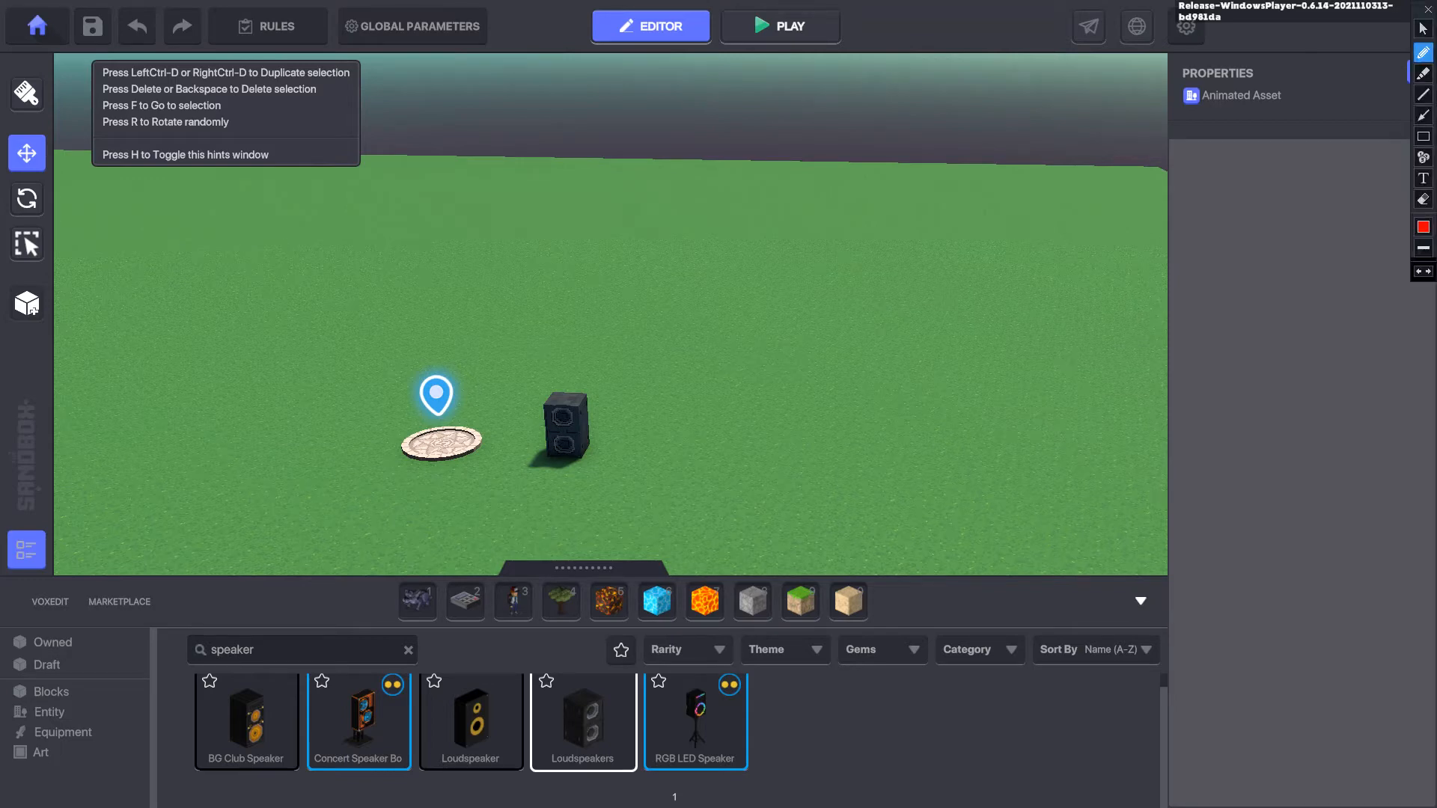
mouse_move(744, 263)
left_mouse_down()
mouse_move(753, 295)
mouse_move(762, 267)
mouse_move(774, 286)
mouse_move(828, 280)
mouse_move(836, 264)
mouse_move(875, 278)
left_mouse_up()
left_click_drag(890, 259, 882, 281)
mouse_move(779, 315)
left_mouse_down()
mouse_move(784, 339)
mouse_move(807, 323)
mouse_move(791, 336)
mouse_move(826, 322)
mouse_move(838, 333)
left_mouse_up()
left_click_drag(839, 317, 904, 316)
mouse_move(801, 358)
left_mouse_down()
mouse_move(799, 390)
mouse_move(817, 349)
mouse_move(824, 381)
left_mouse_up()
left_click_drag(811, 370, 915, 379)
left_click_drag(800, 408, 900, 402)
left_click_drag(783, 348, 888, 339)
left_click_drag(773, 303, 910, 283)
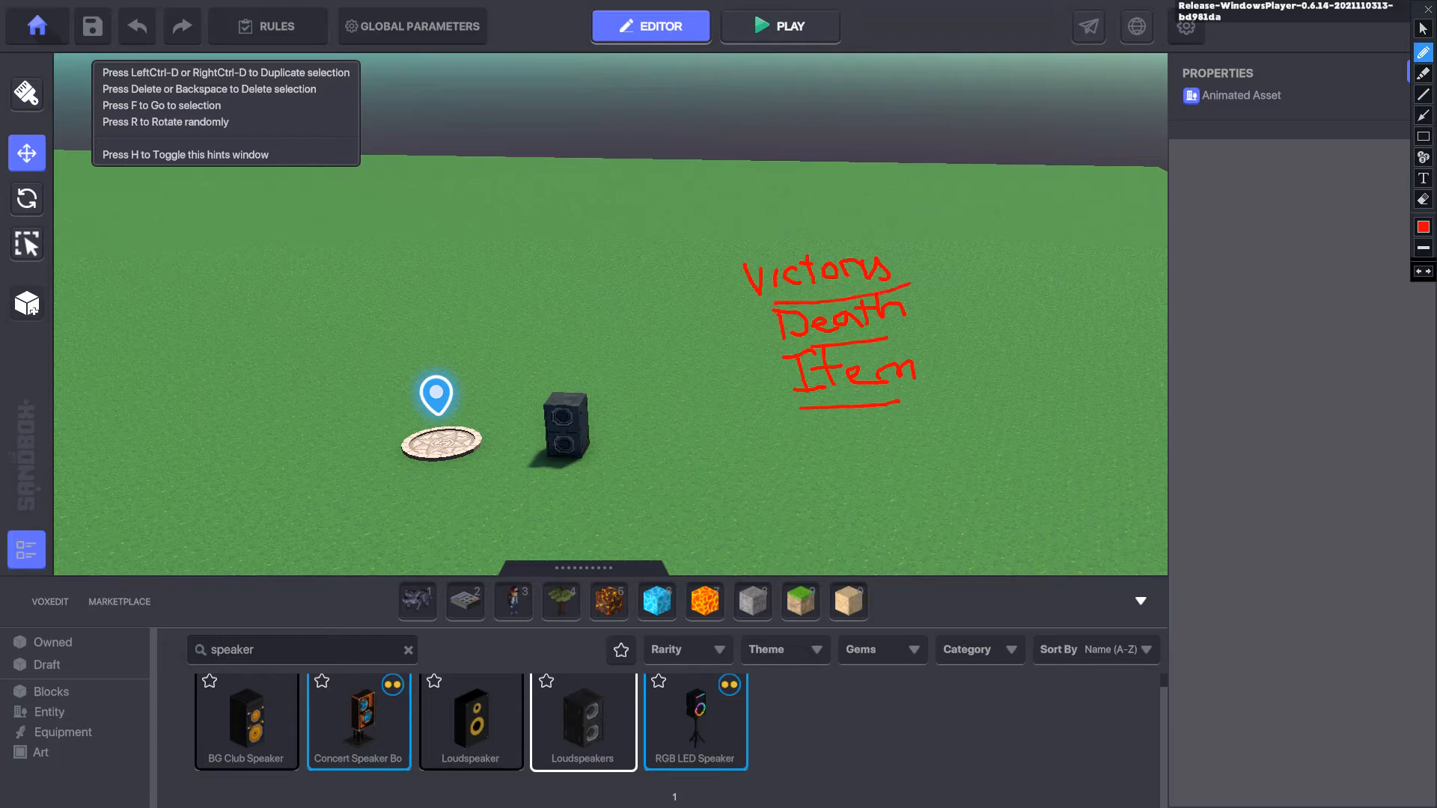
Step: Clear the handwritten markings and place one RGB LED Speaker on the grass well behind the loudspeakers
key("Escape")
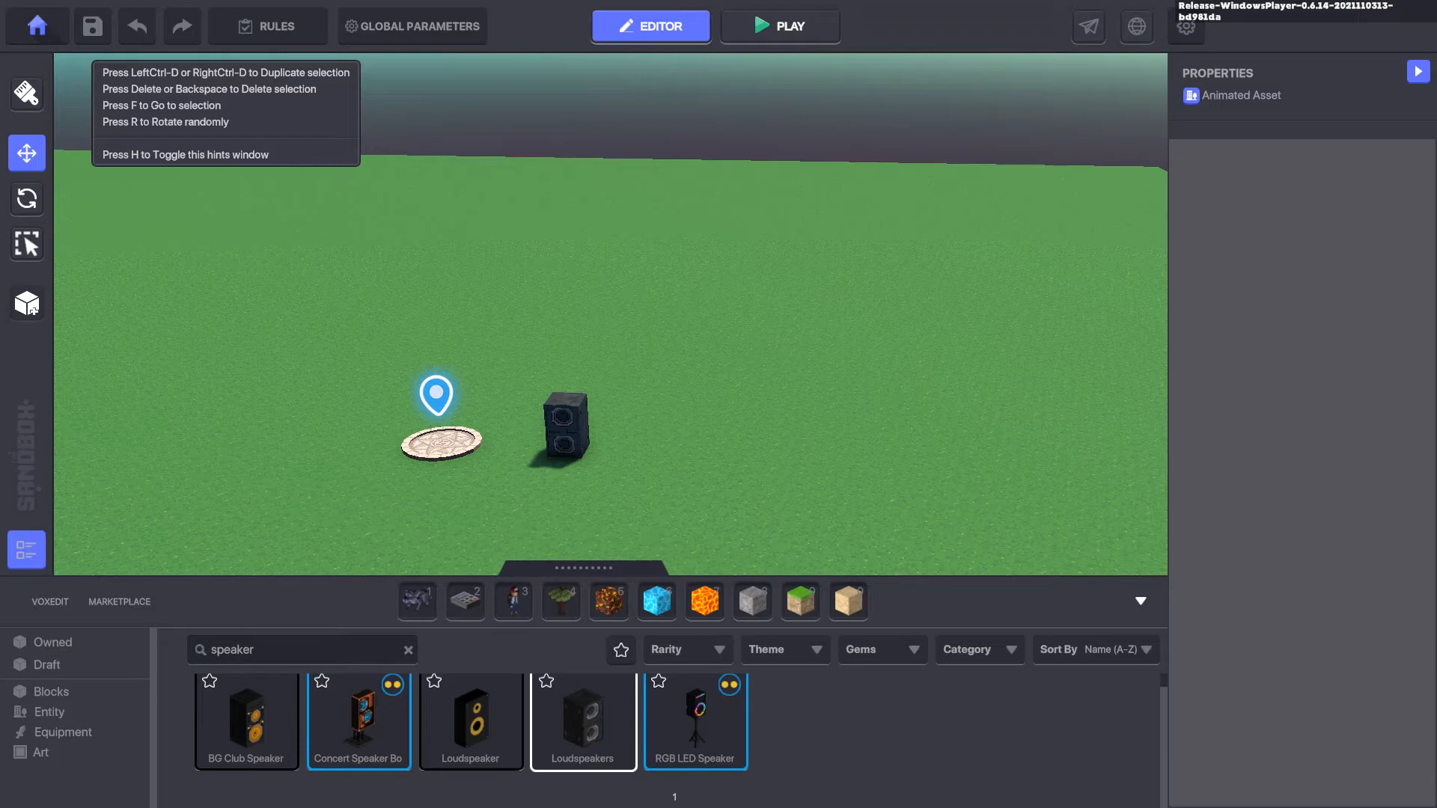
middle_click_drag(610, 315, 727, 341)
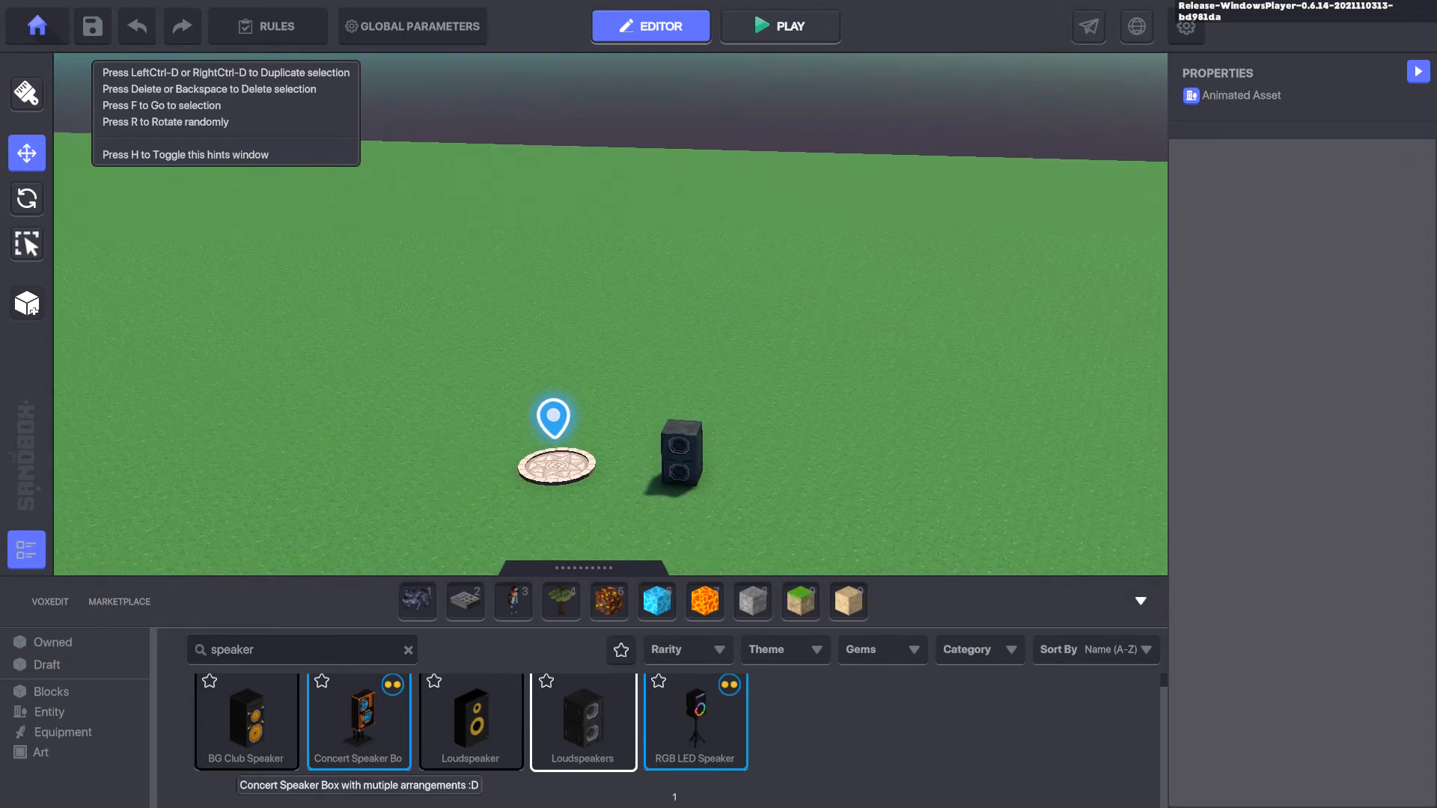
left_click(696, 722)
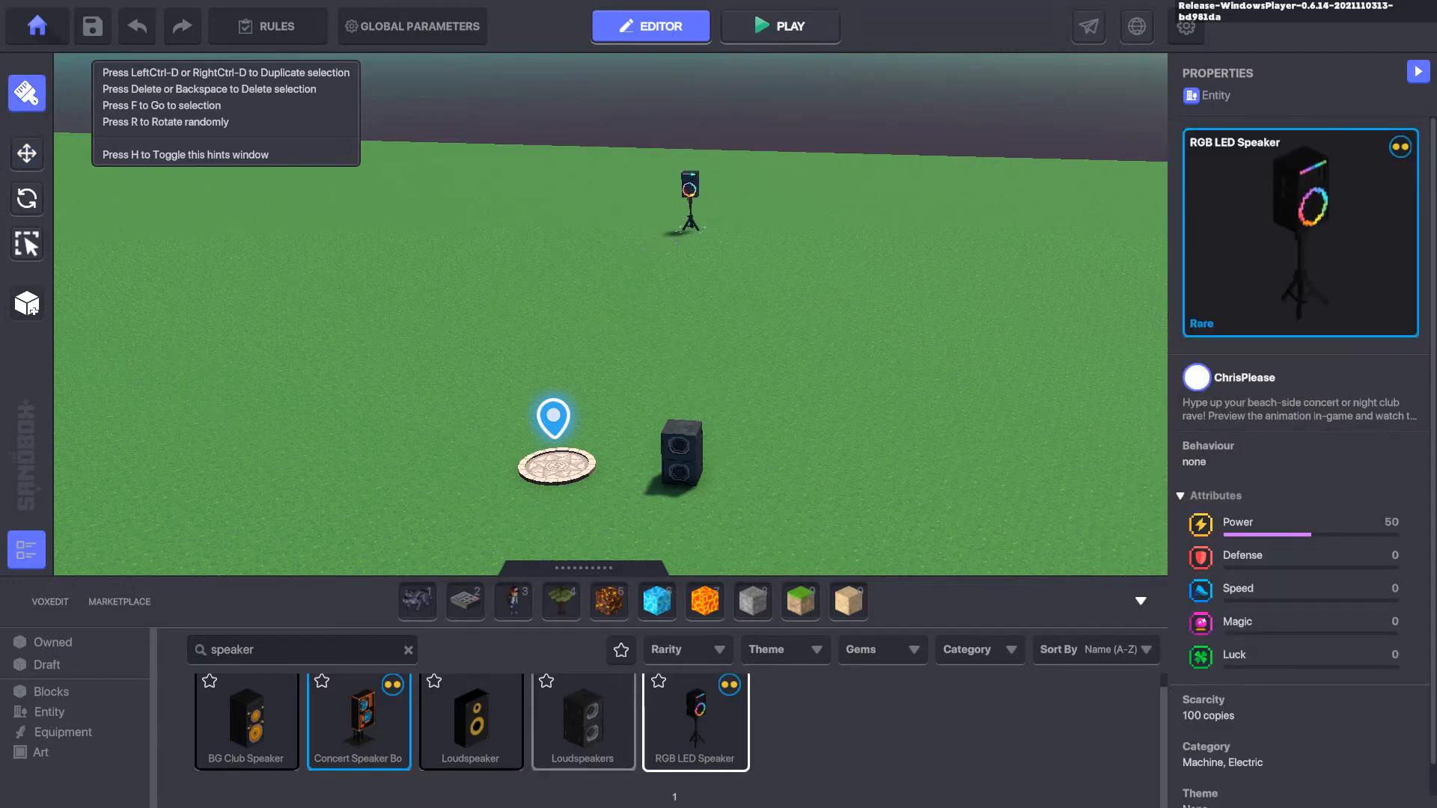
left_click(704, 187)
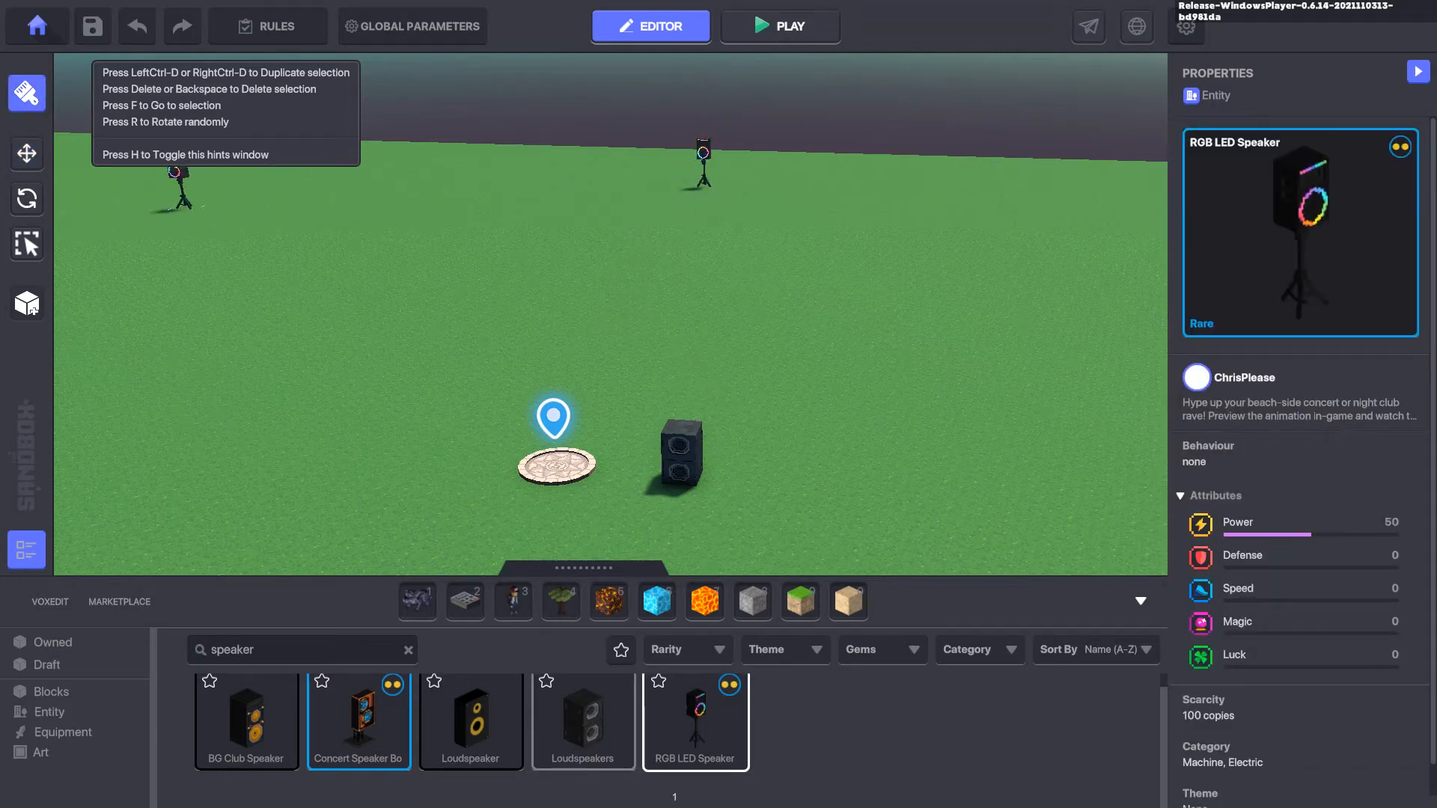
left_click(26, 154)
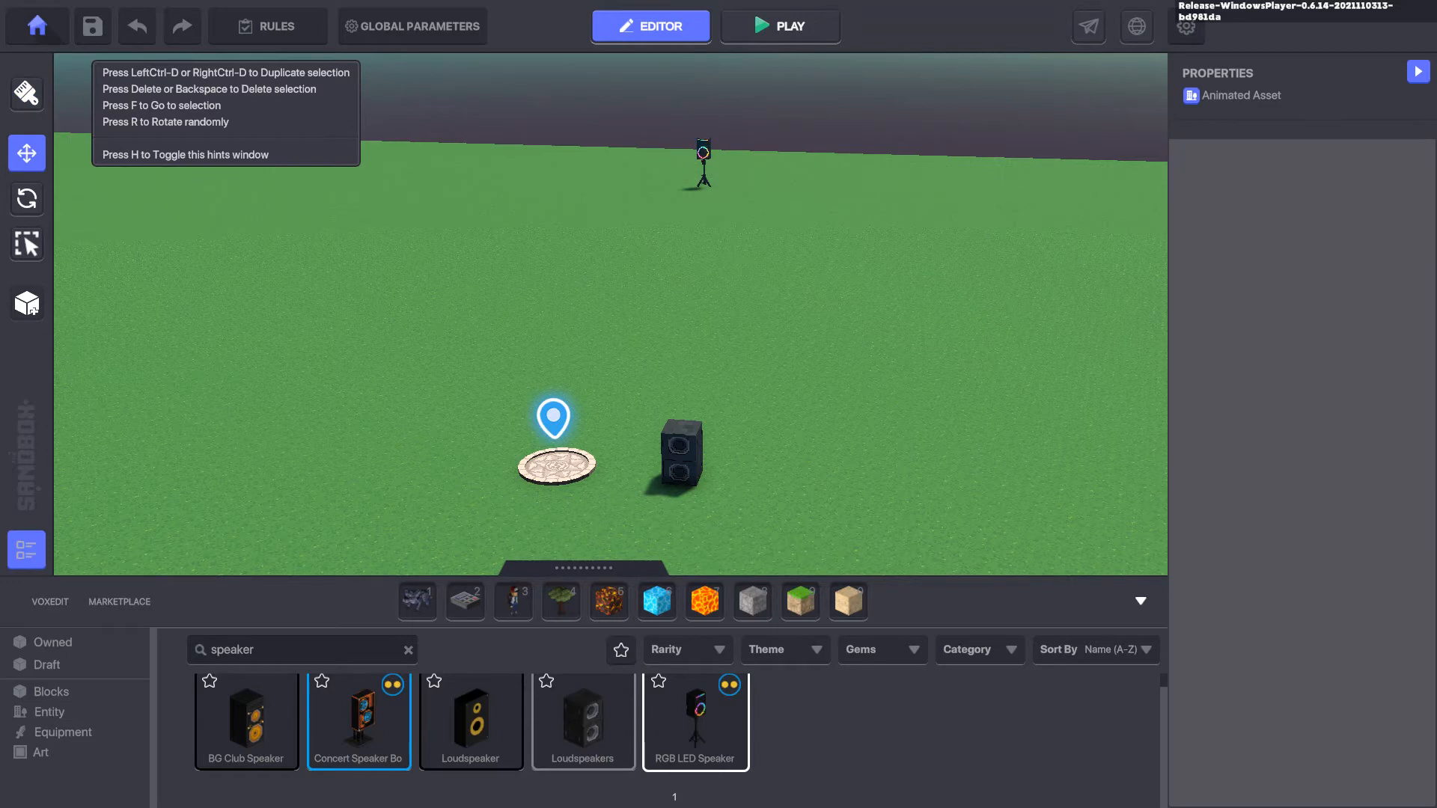
left_click(703, 164)
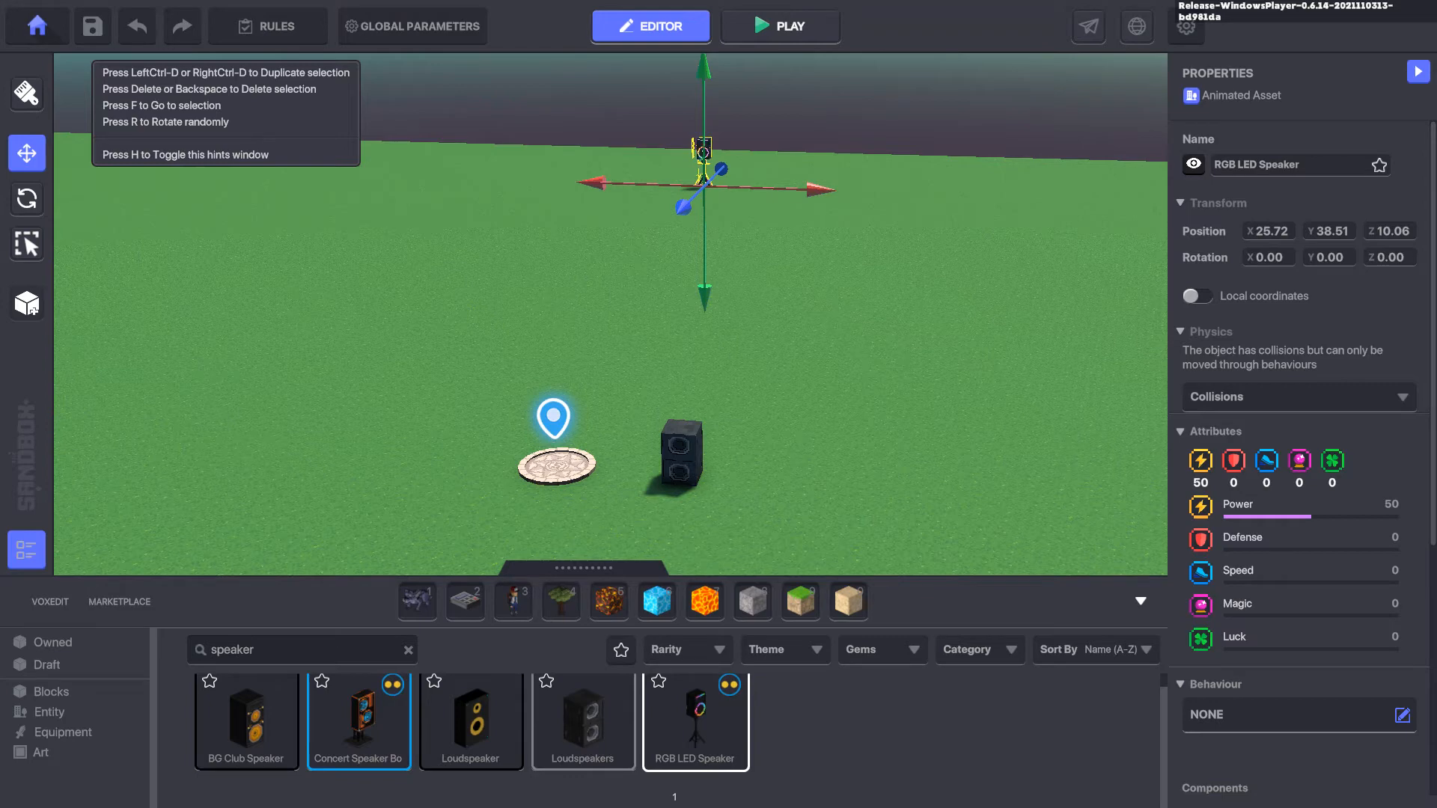
key("e")
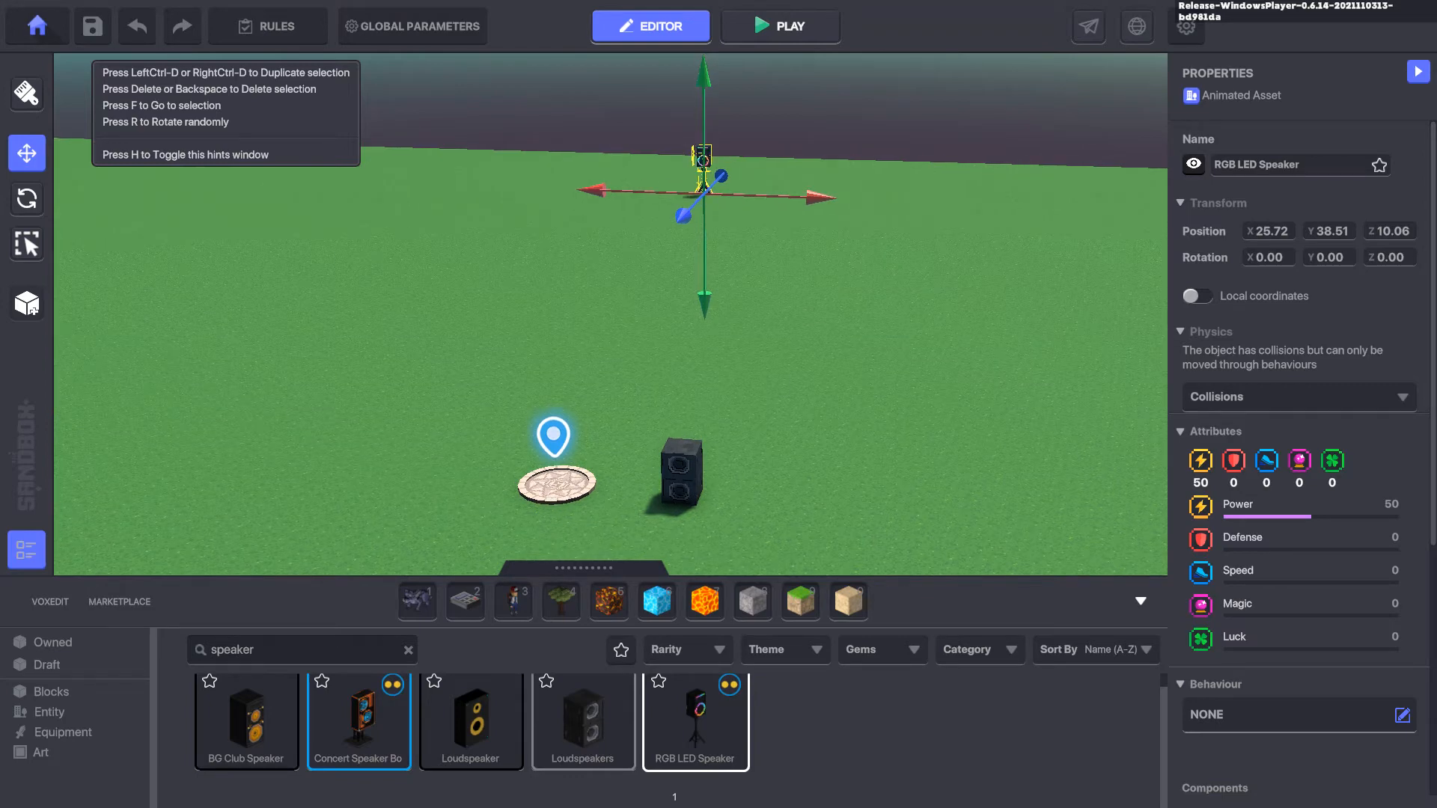
Step: Search the asset library for rock and place a Rock 12 S next to the RGB LED Speaker
left_click(233, 650)
type("rock")
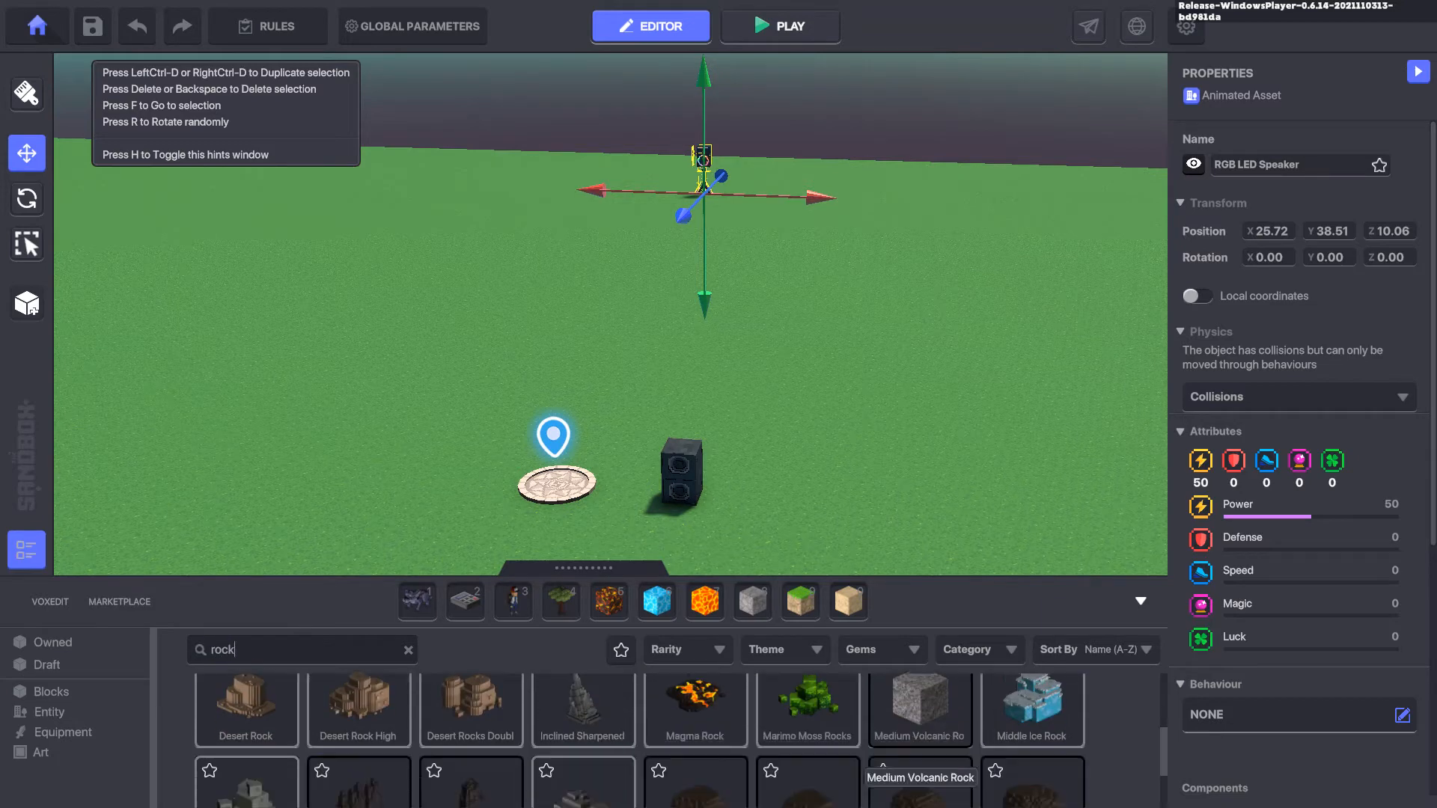
left_click(1032, 721)
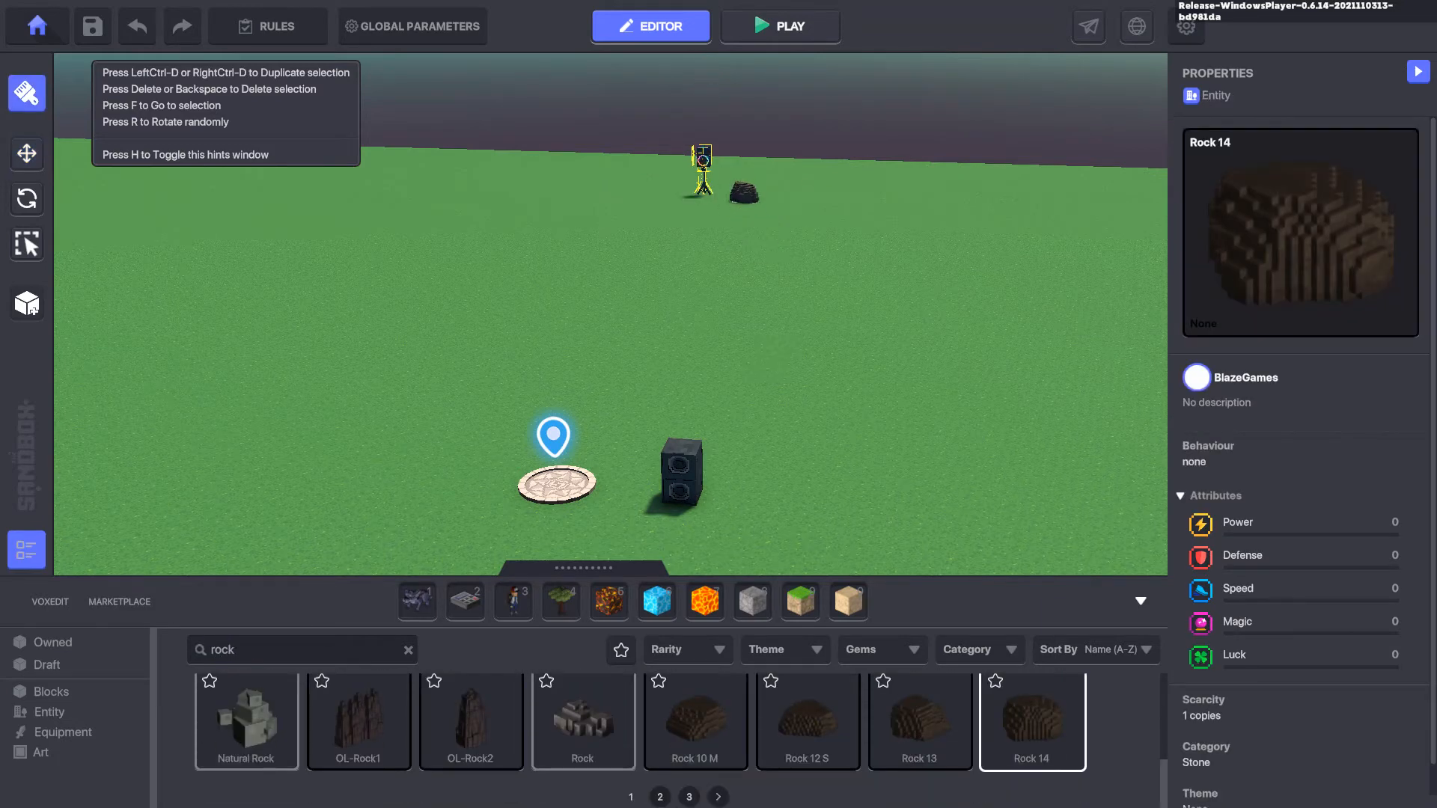
left_click(807, 721)
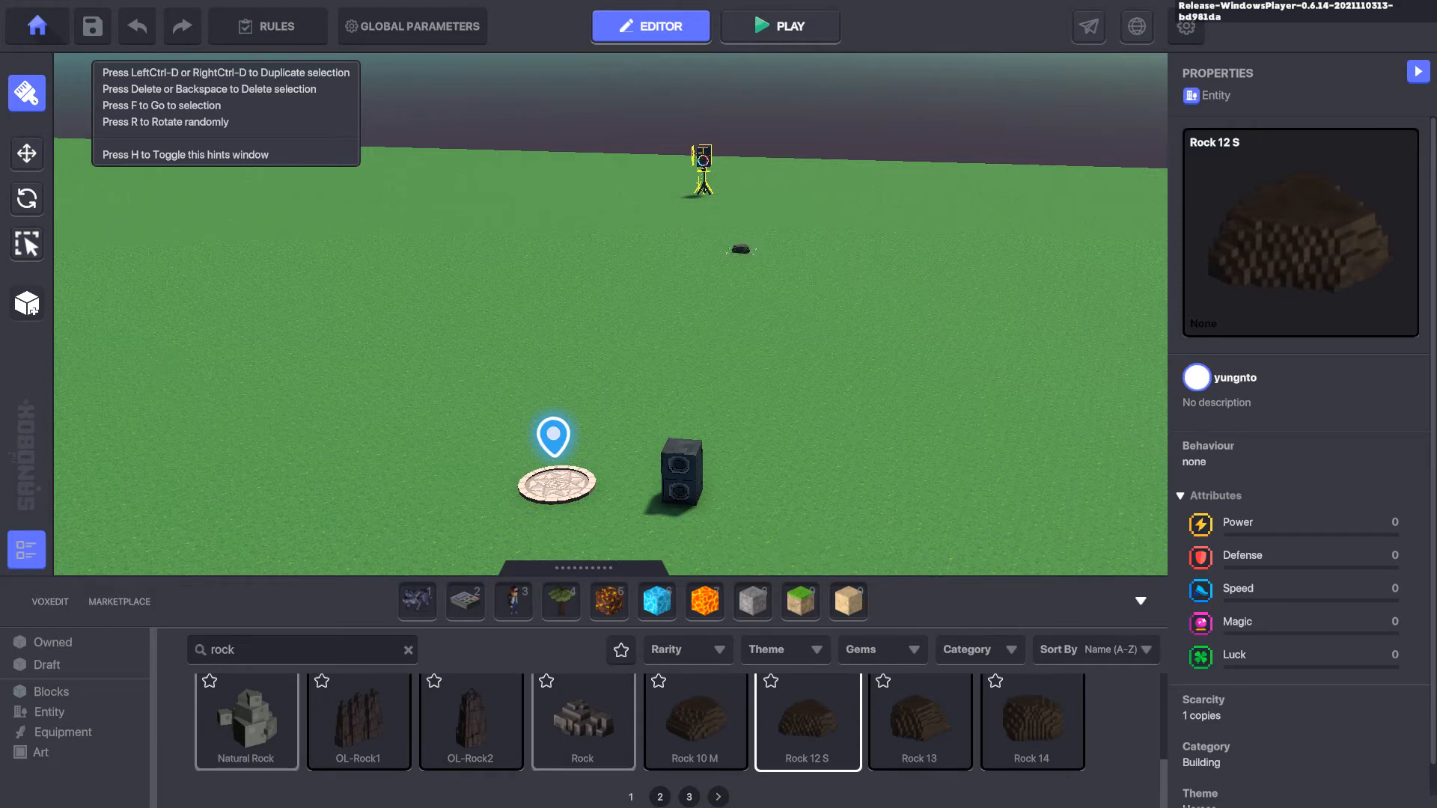
left_click(26, 153)
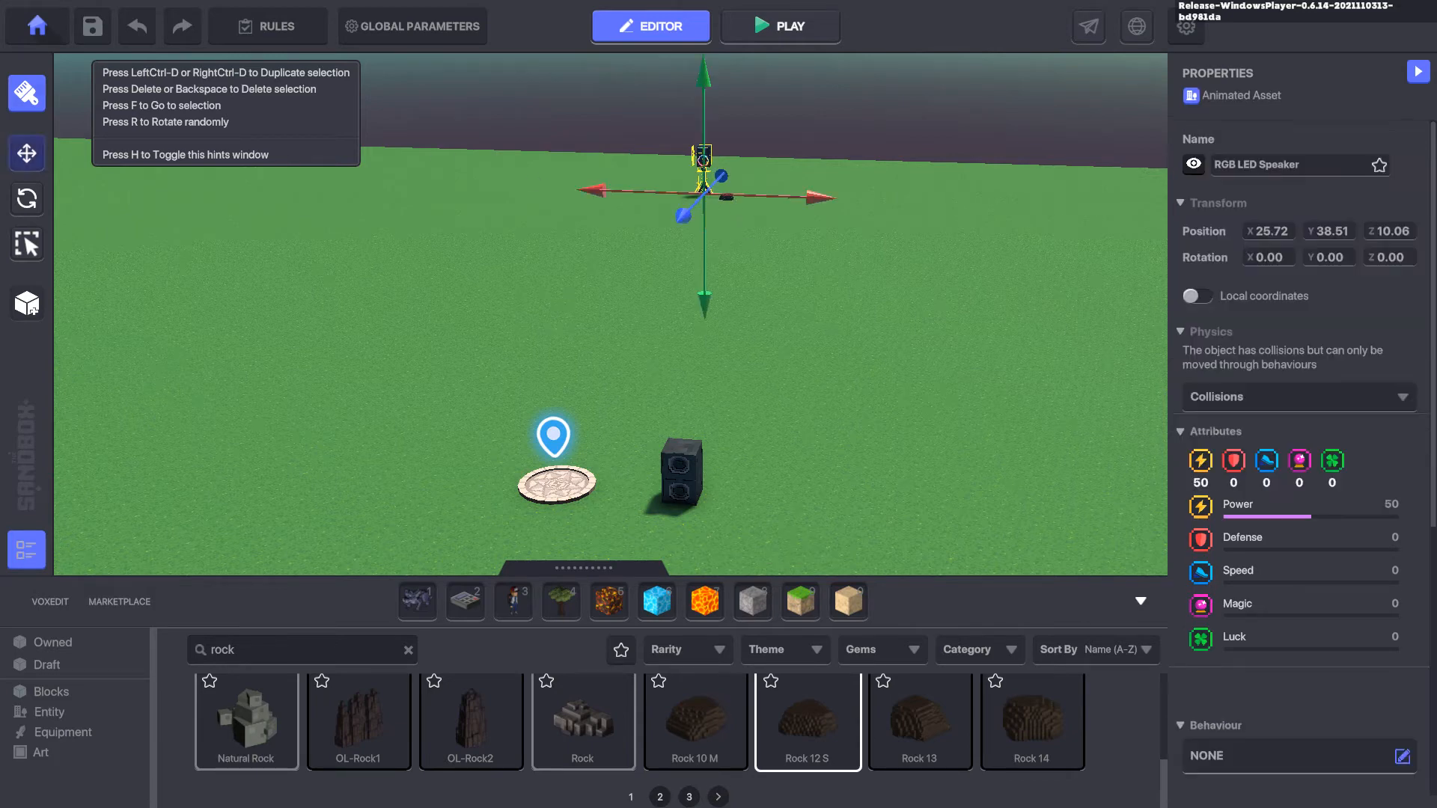
Step: Add a Speaker component to the Rock 12 S beside the RGB LED Speaker
mouse_move(609, 314)
right_mouse_down()
mouse_move(741, 225)
mouse_move(741, 315)
right_mouse_up()
key("w")
key("Escape")
left_click(591, 400)
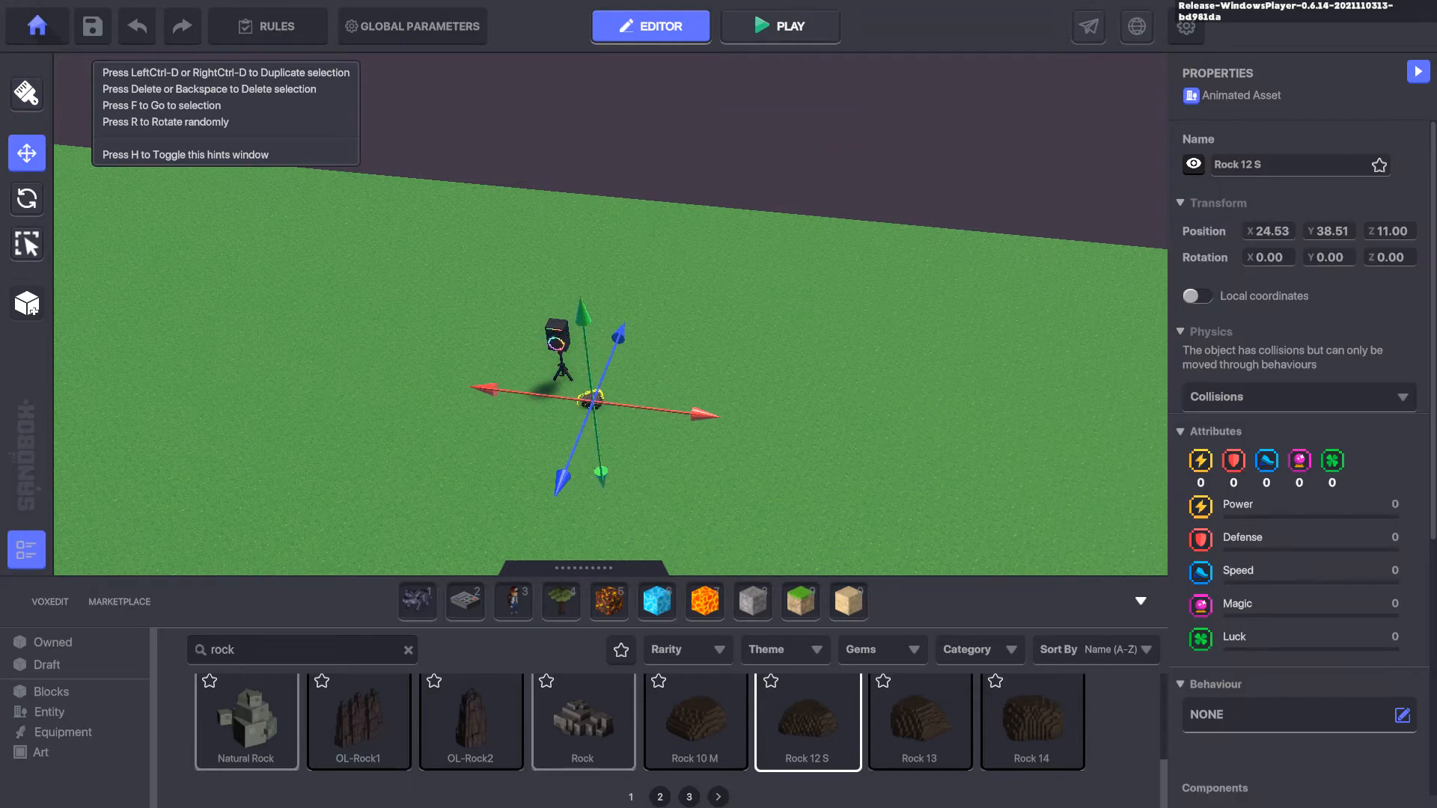
scroll(1300, 449, "down", 5)
left_click(1237, 398)
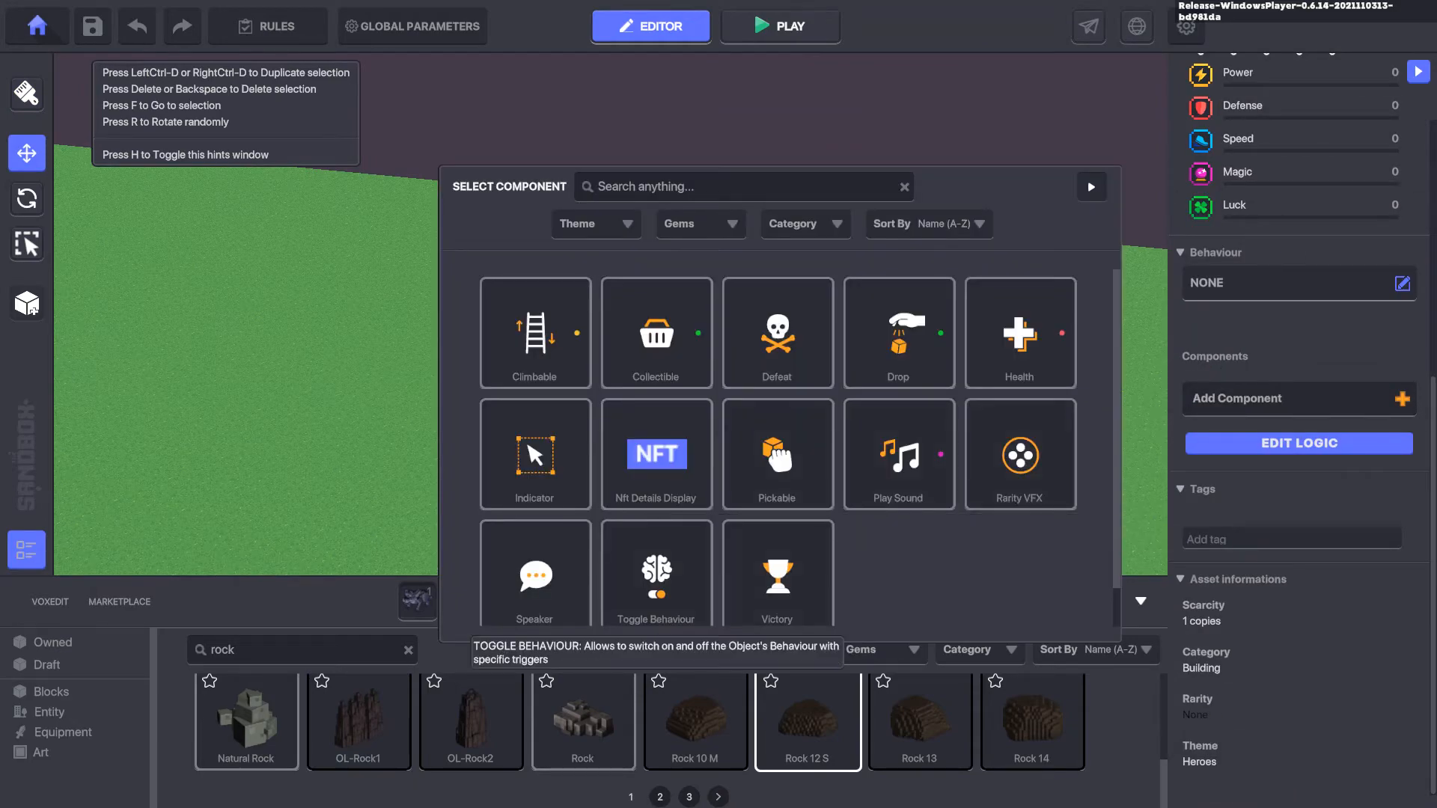
left_click(539, 575)
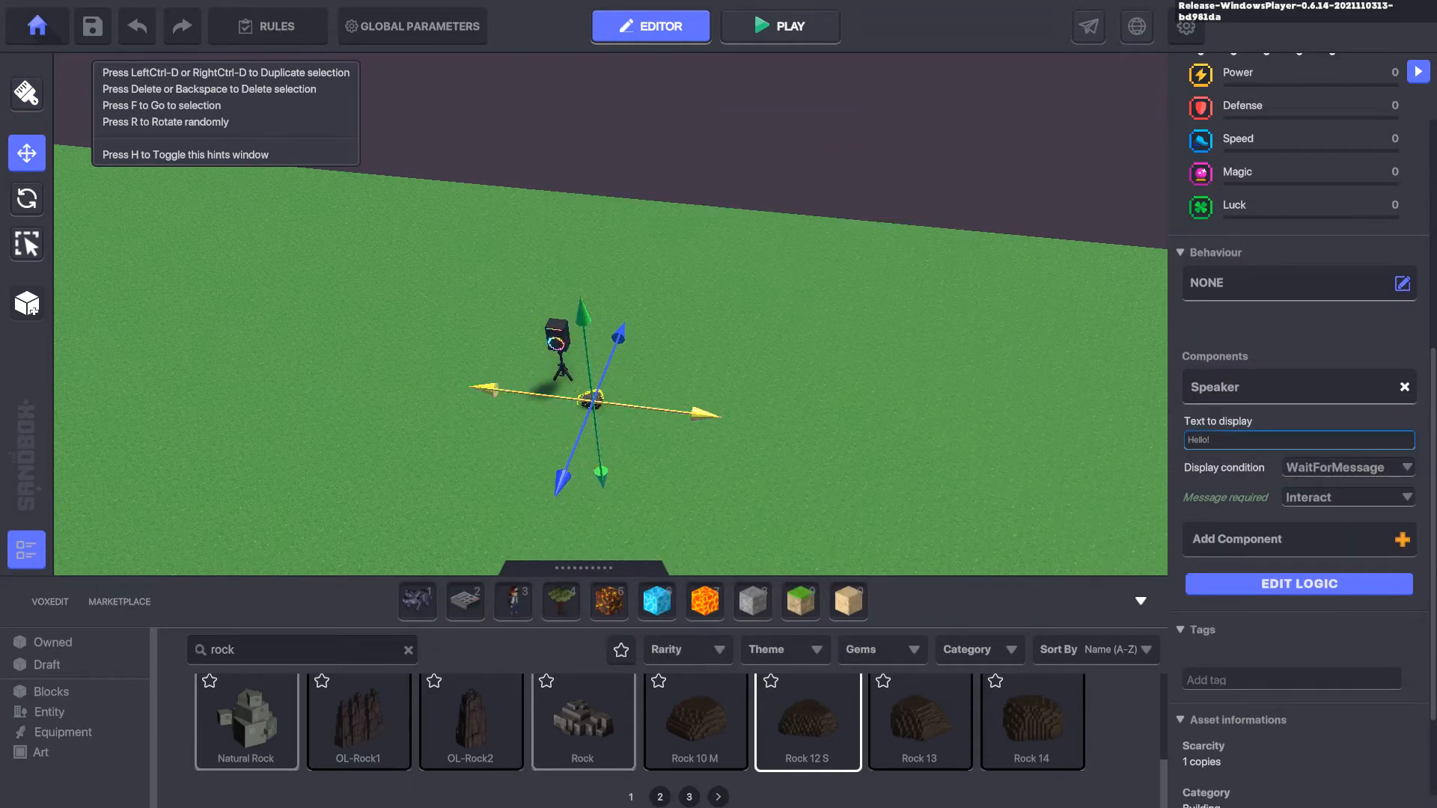
Step: Clear the rock's Speaker display text and set its display condition to DetectEntity
left_click(1210, 439)
key("BackSpace")
key("BackSpace")
key("BackSpace")
key("BackSpace")
key("BackSpace")
key("BackSpace")
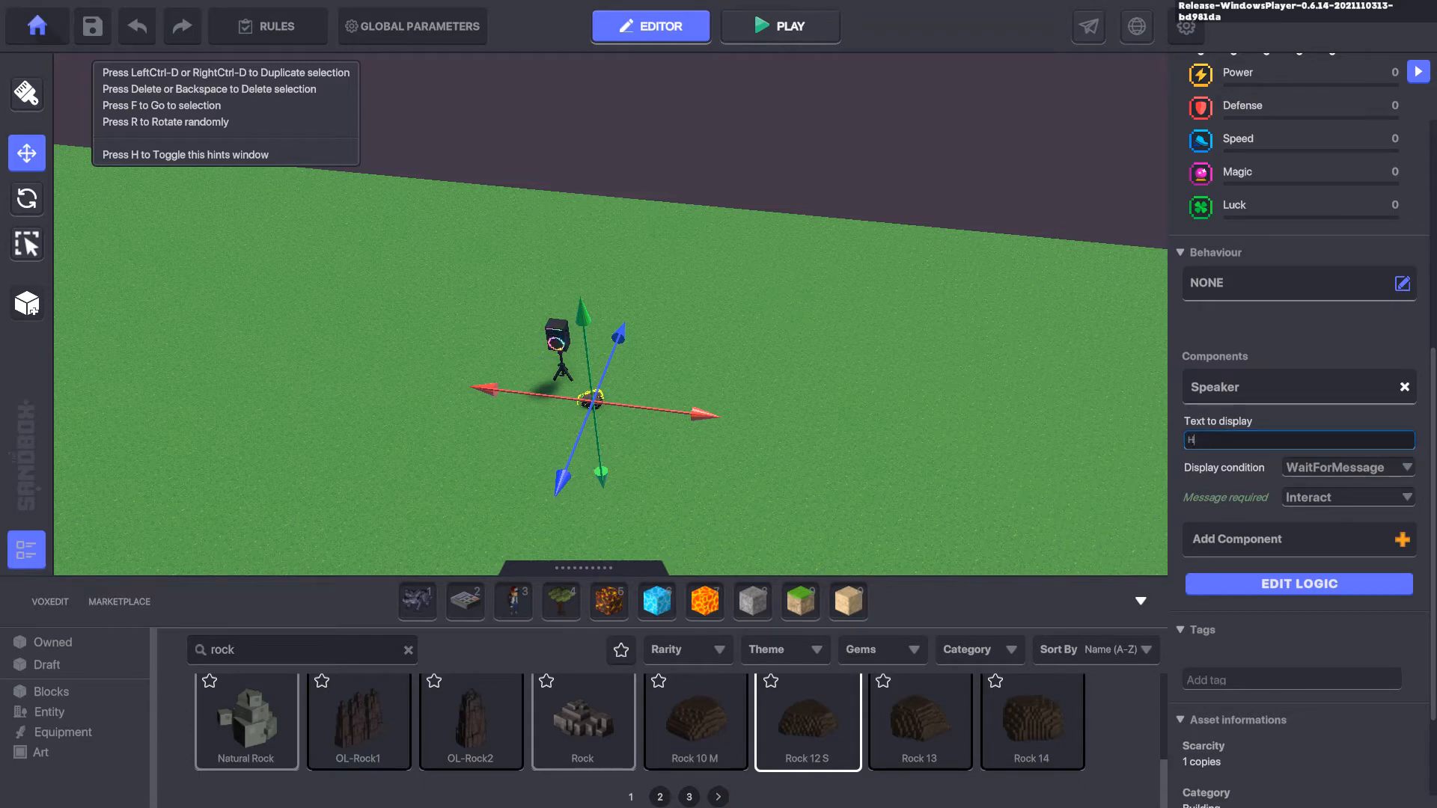
left_click(1347, 467)
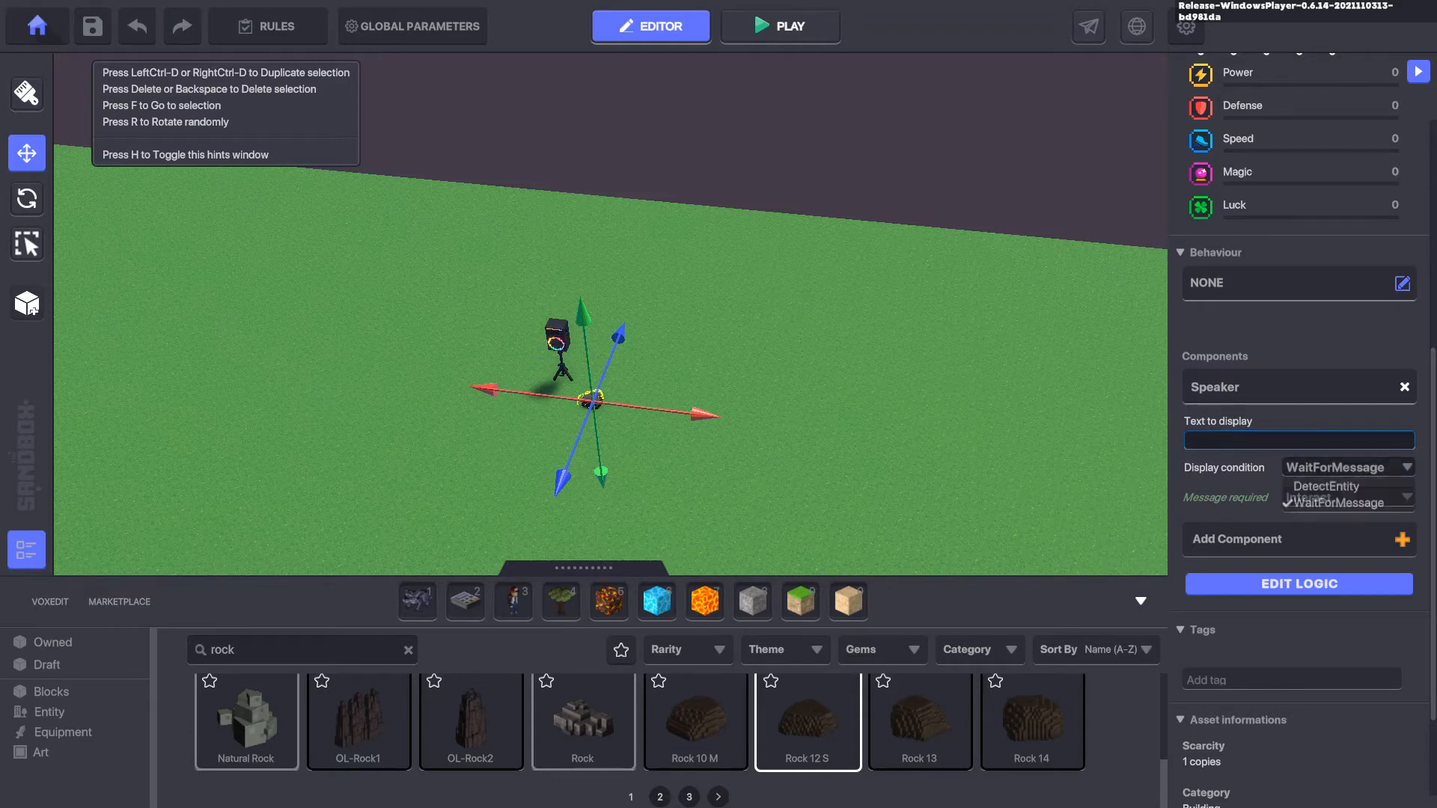
left_click(1332, 485)
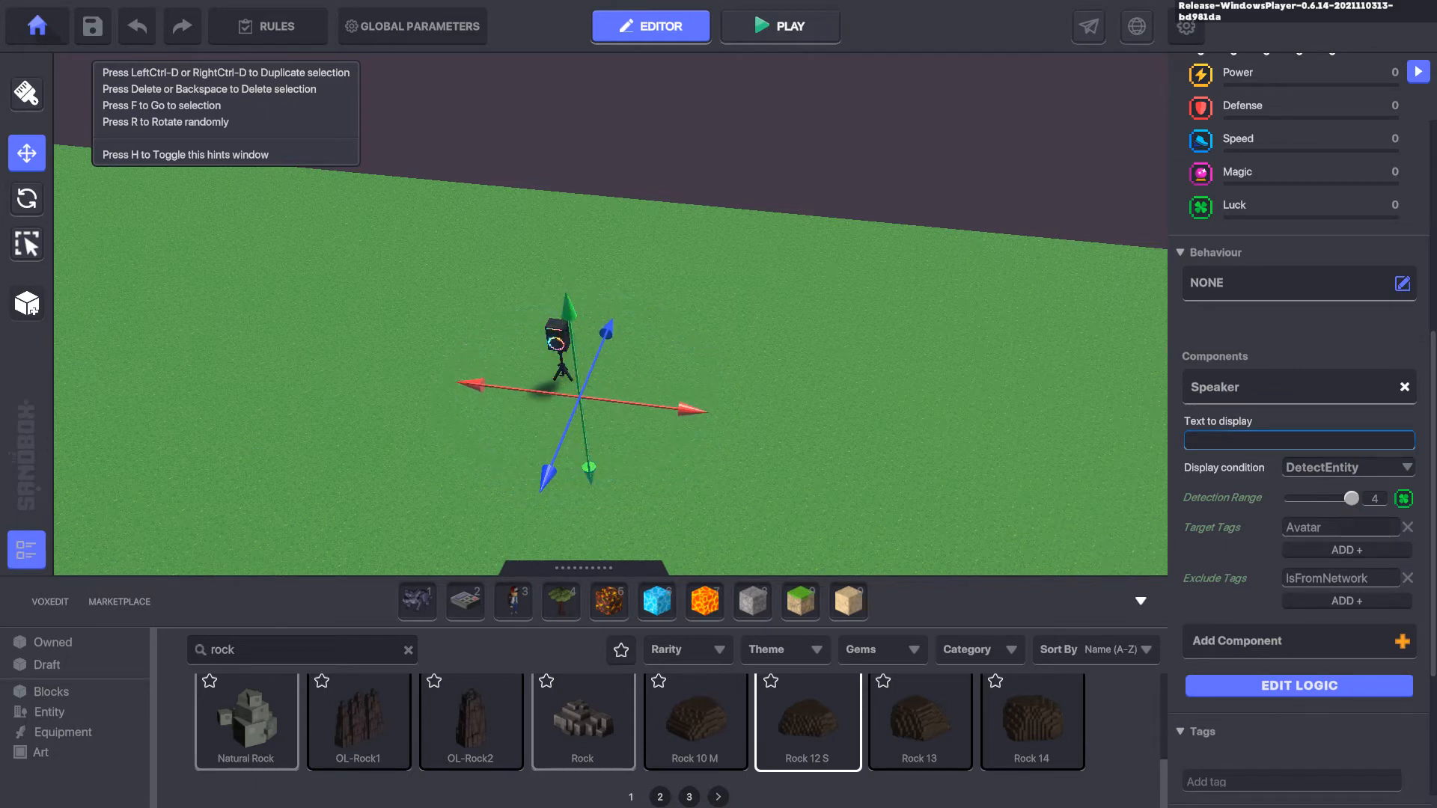
Step: Turn on Only Once in the rock's Speaker logic and set its message when spoken to Play.Song.2
scroll(1299, 374, "up", 3)
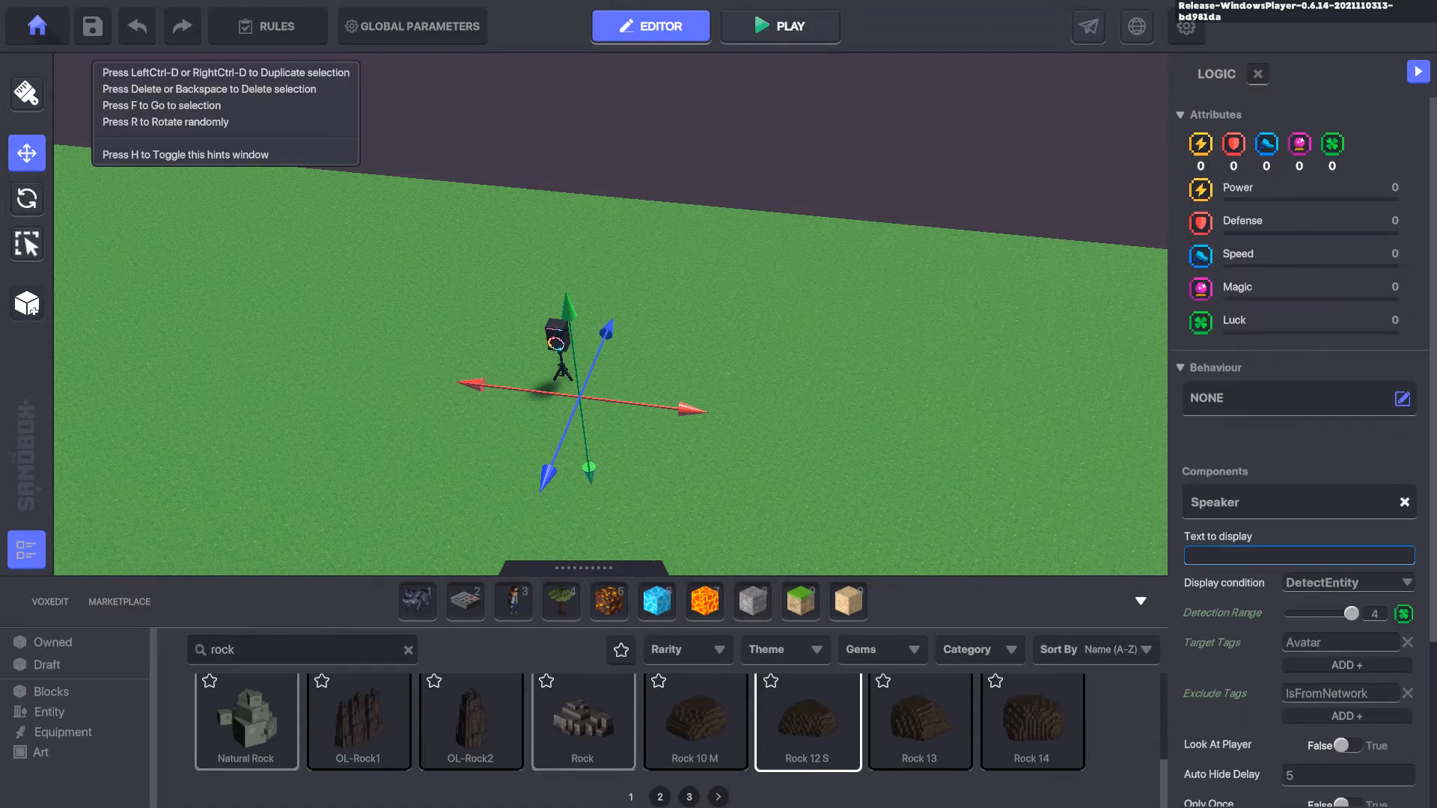
scroll(1213, 591, "down", 6)
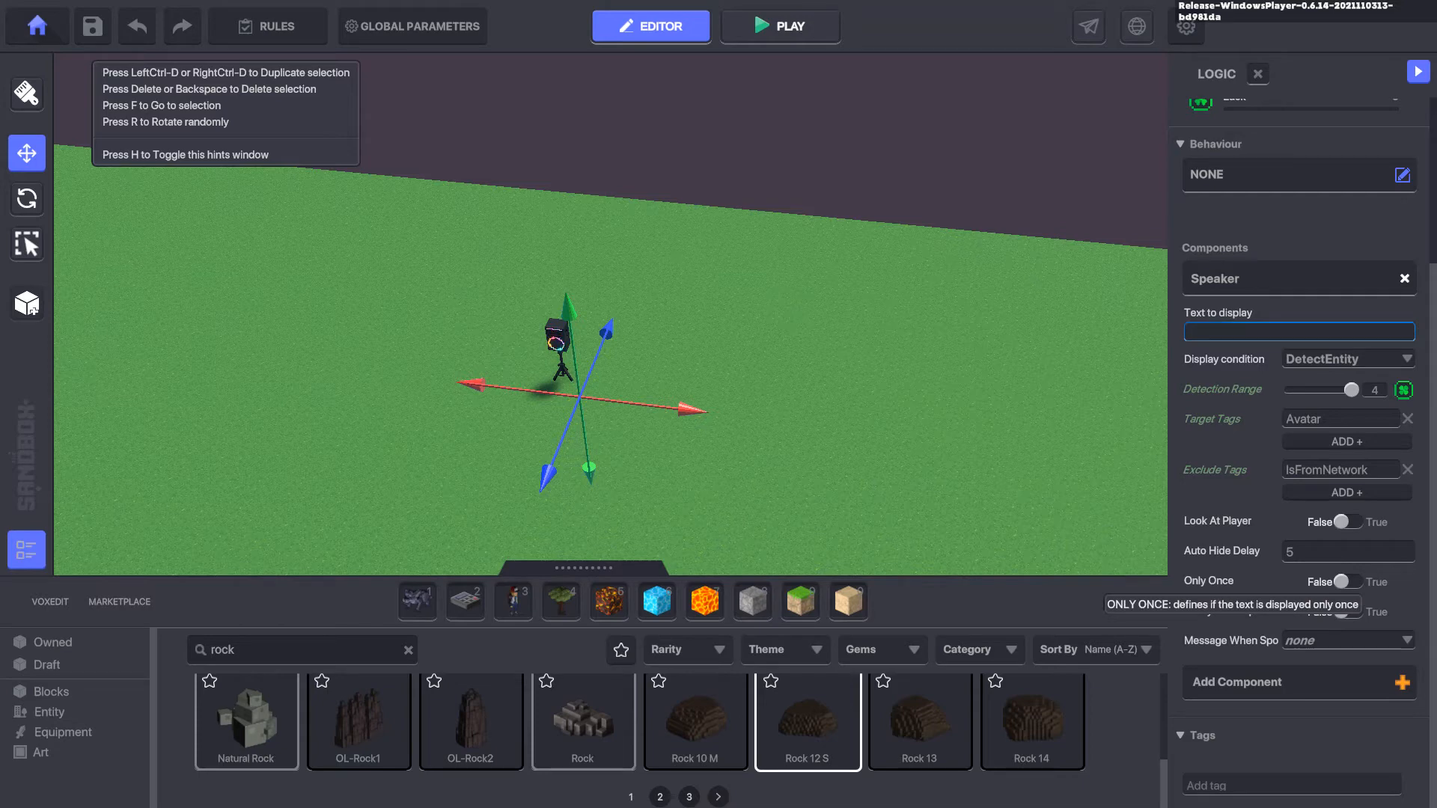
left_click(1347, 582)
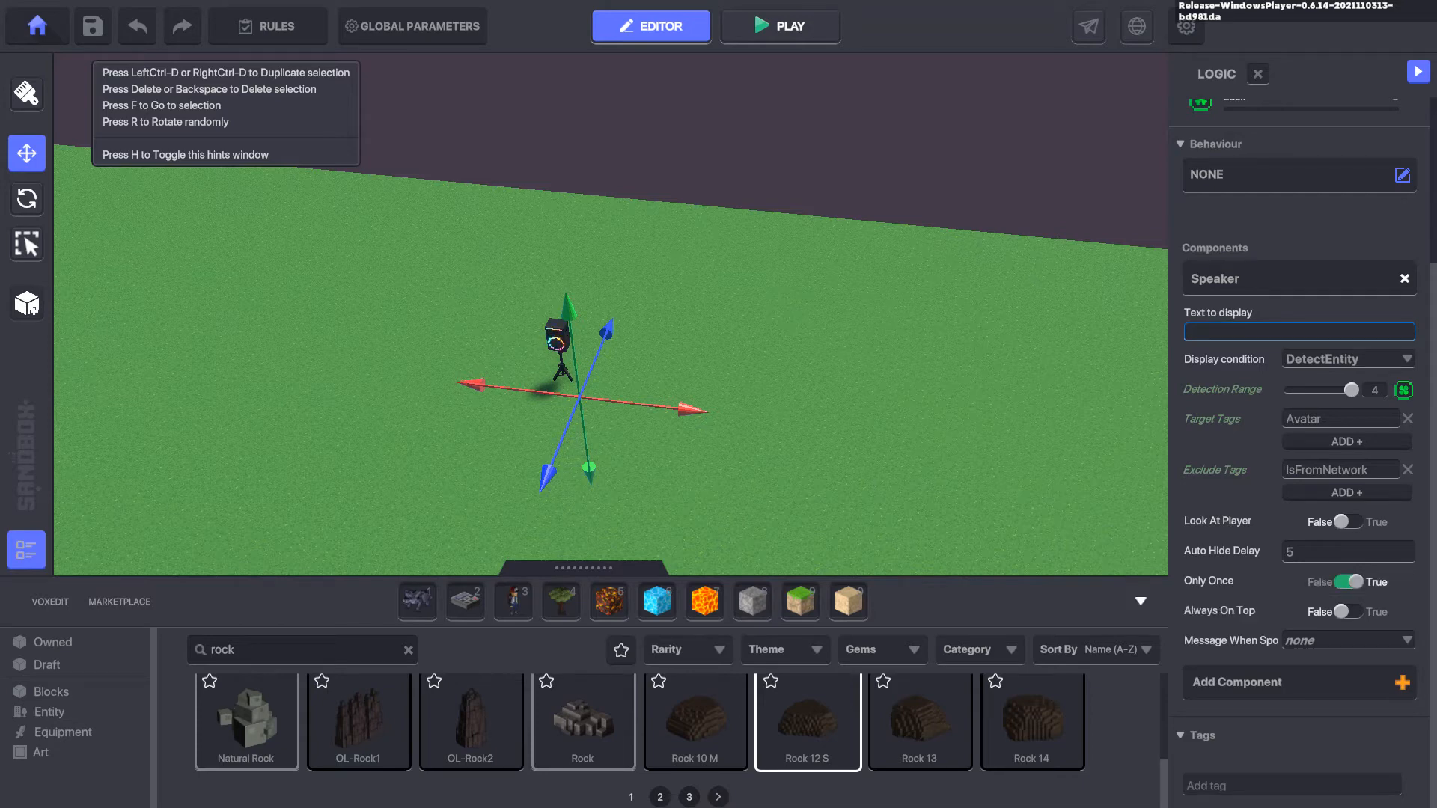
left_click(1348, 641)
type("Play.Song.2")
key("Return")
Step: Add a Play Sound component to the RGB LED Speaker and set its Sound Range to 6.4
left_click(558, 344)
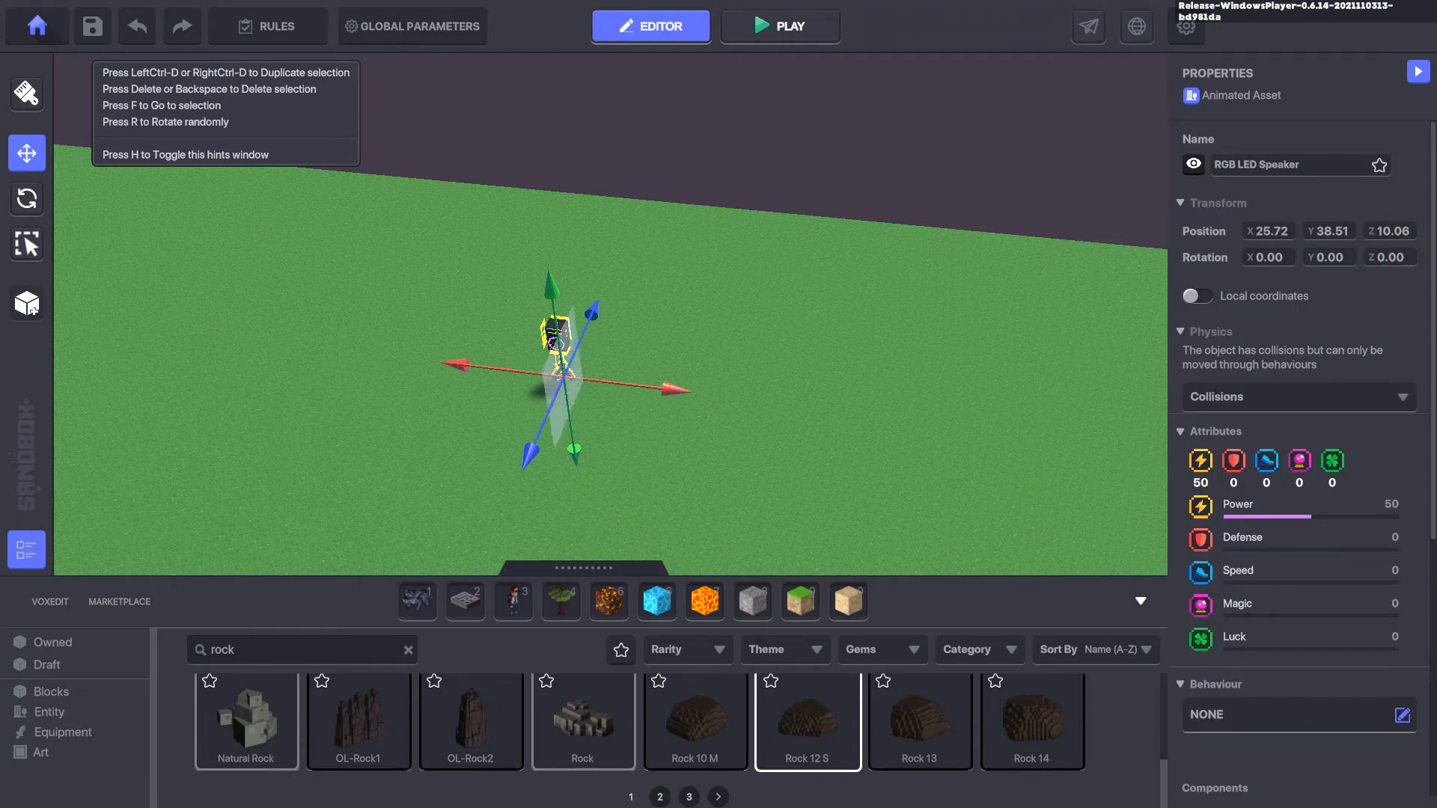
scroll(1298, 449, "down", 5)
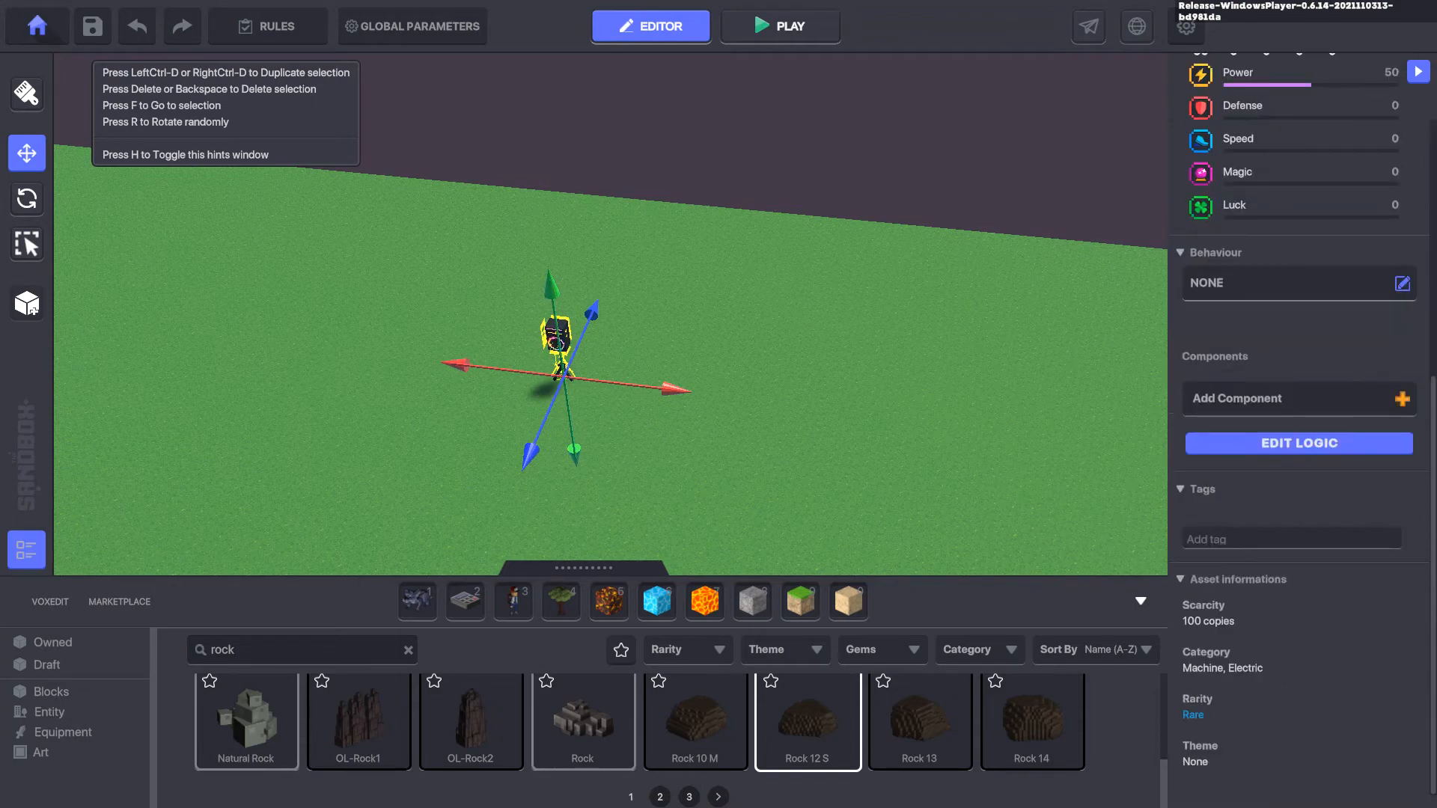
left_click(1237, 398)
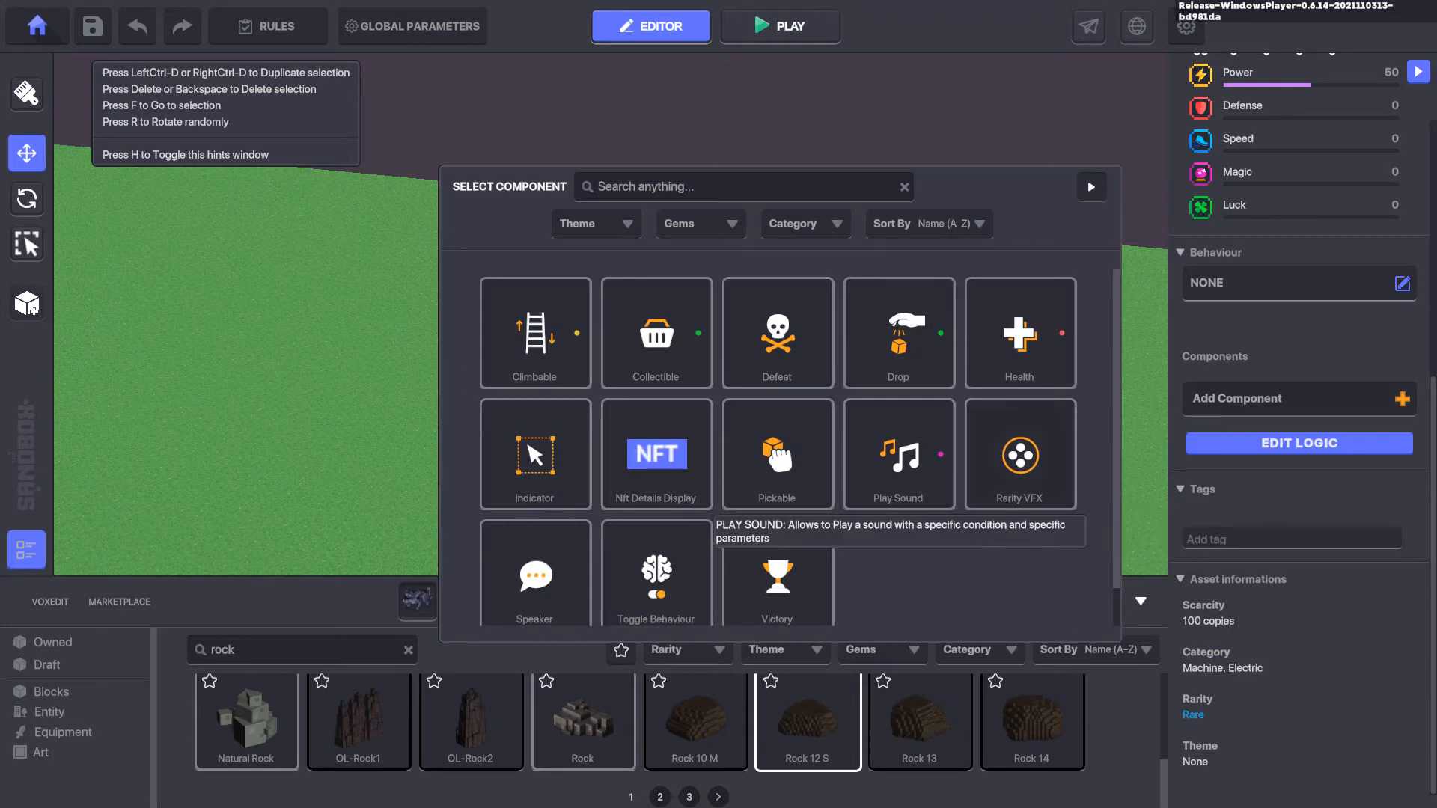
left_click(898, 454)
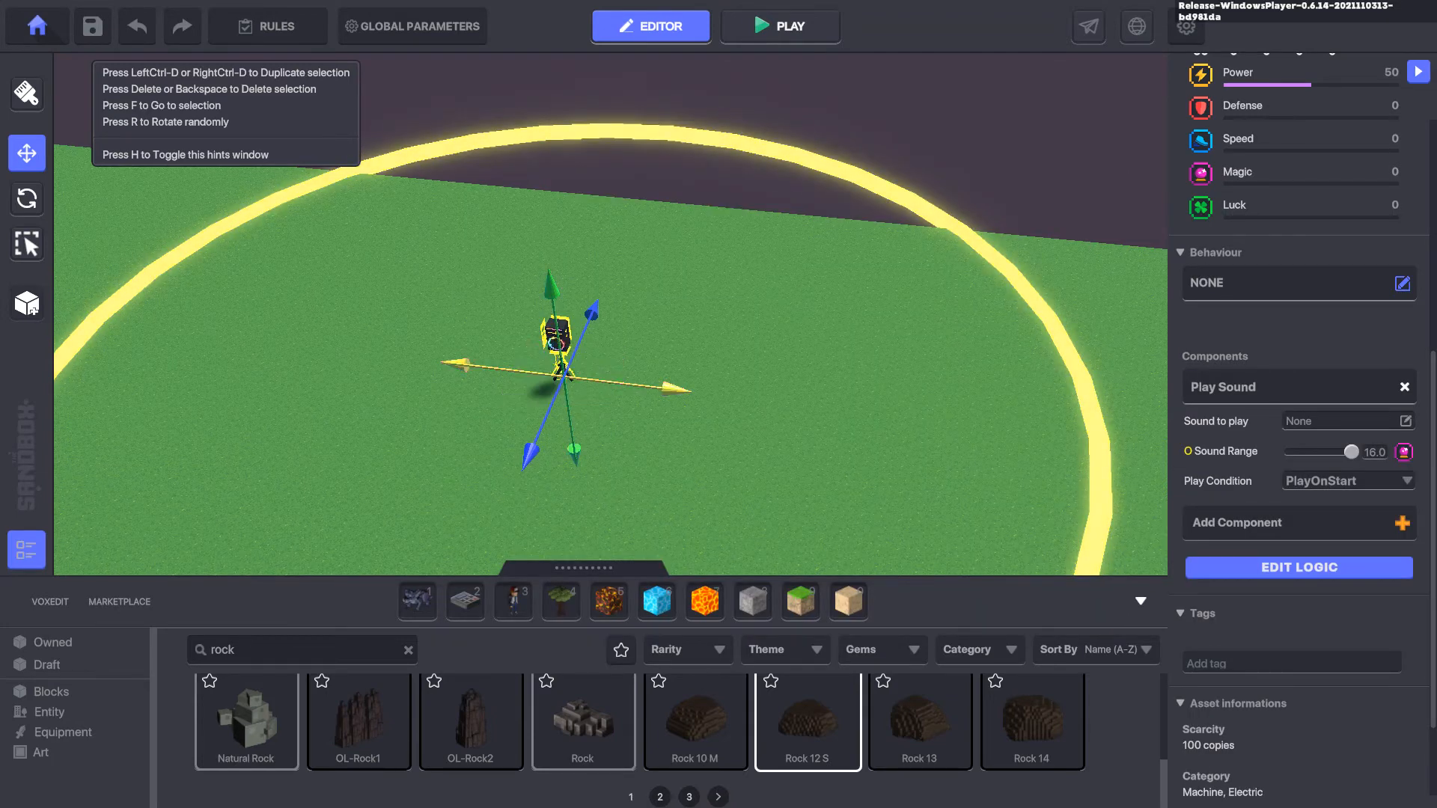
left_click_drag(1351, 451, 1307, 451)
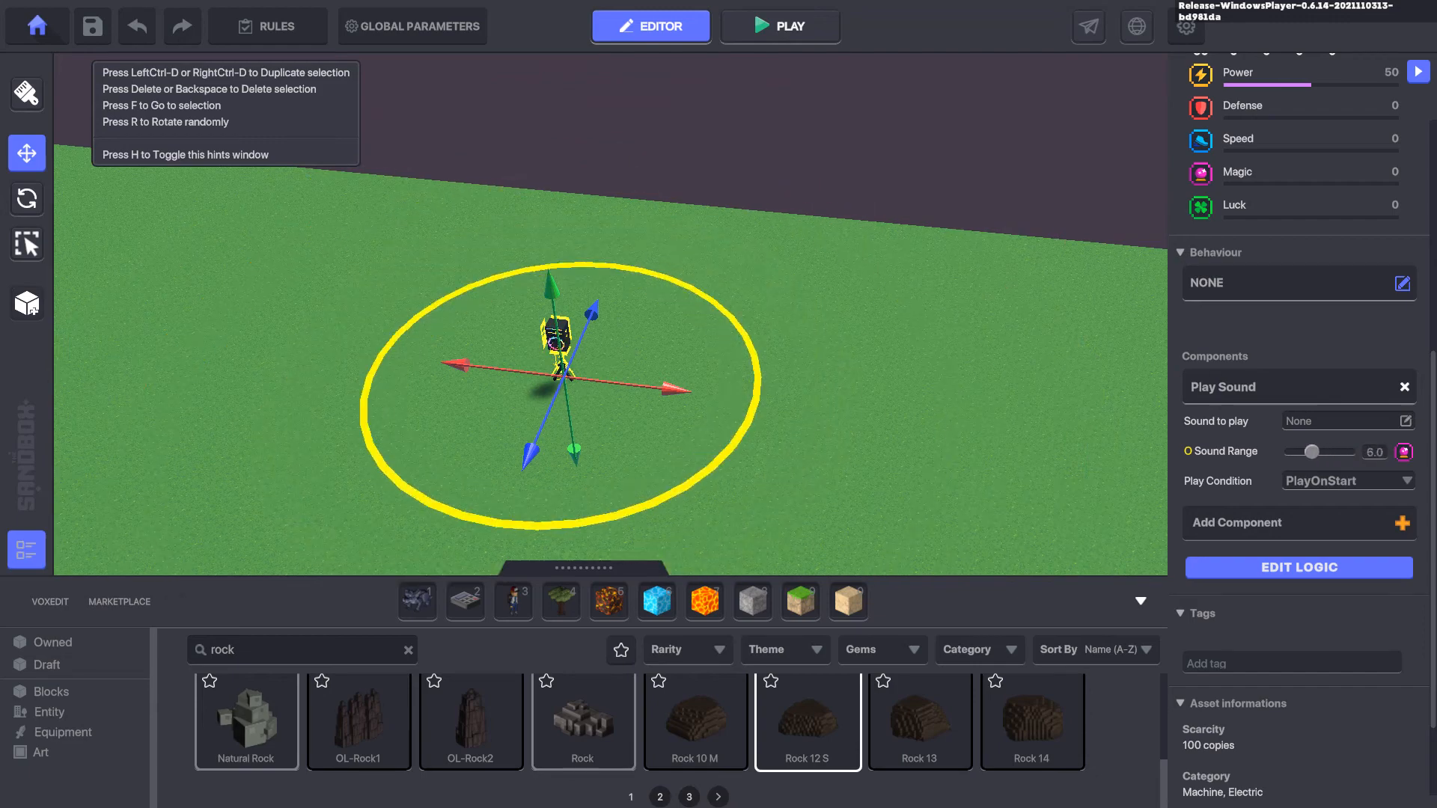
mouse_move(1307, 451)
left_mouse_down()
mouse_move(1331, 451)
mouse_move(1313, 452)
left_mouse_up()
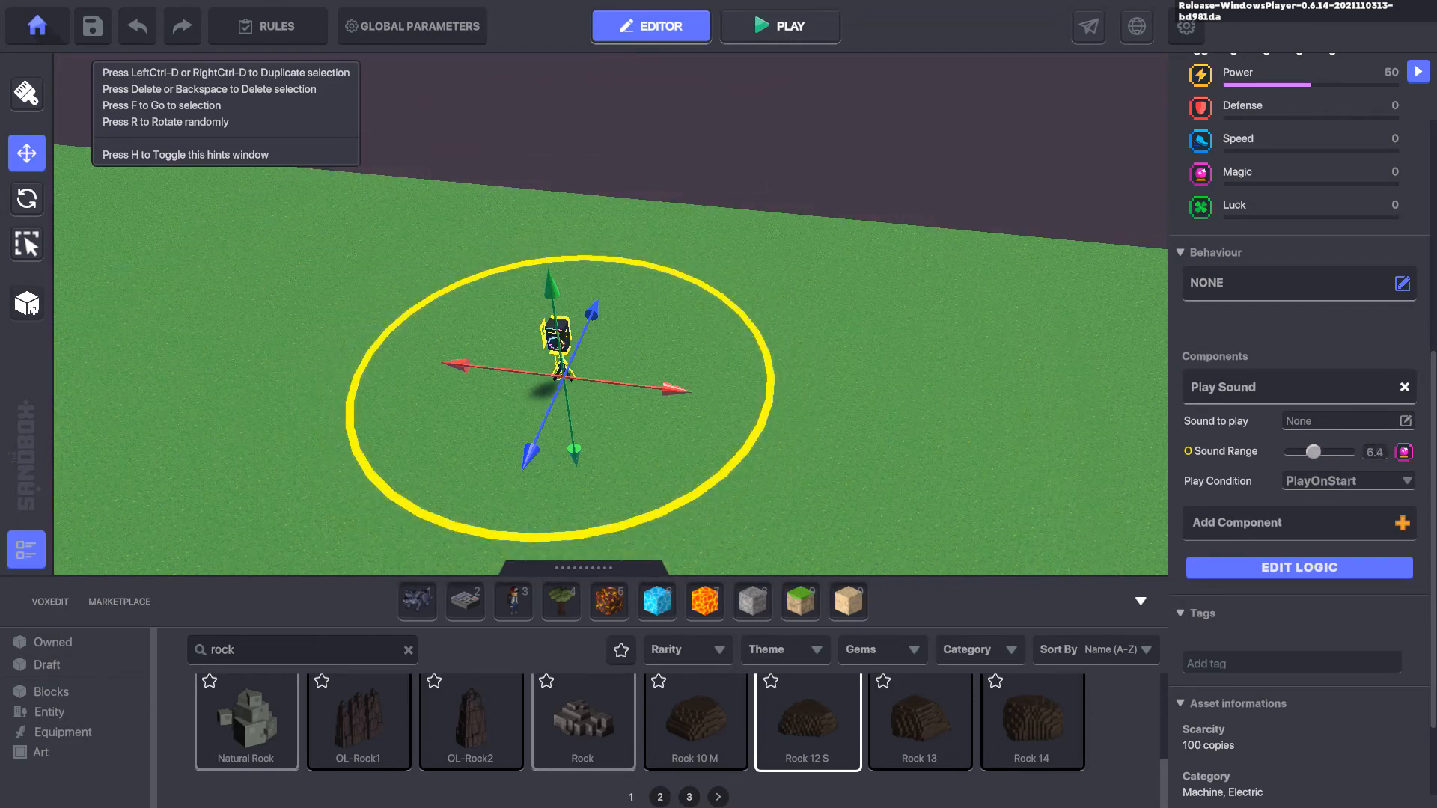
Step: Set the RGB LED Speaker's Play Sound component to loop Music Electro.ogg with 3D Sound off
scroll(1313, 451, "up", 6)
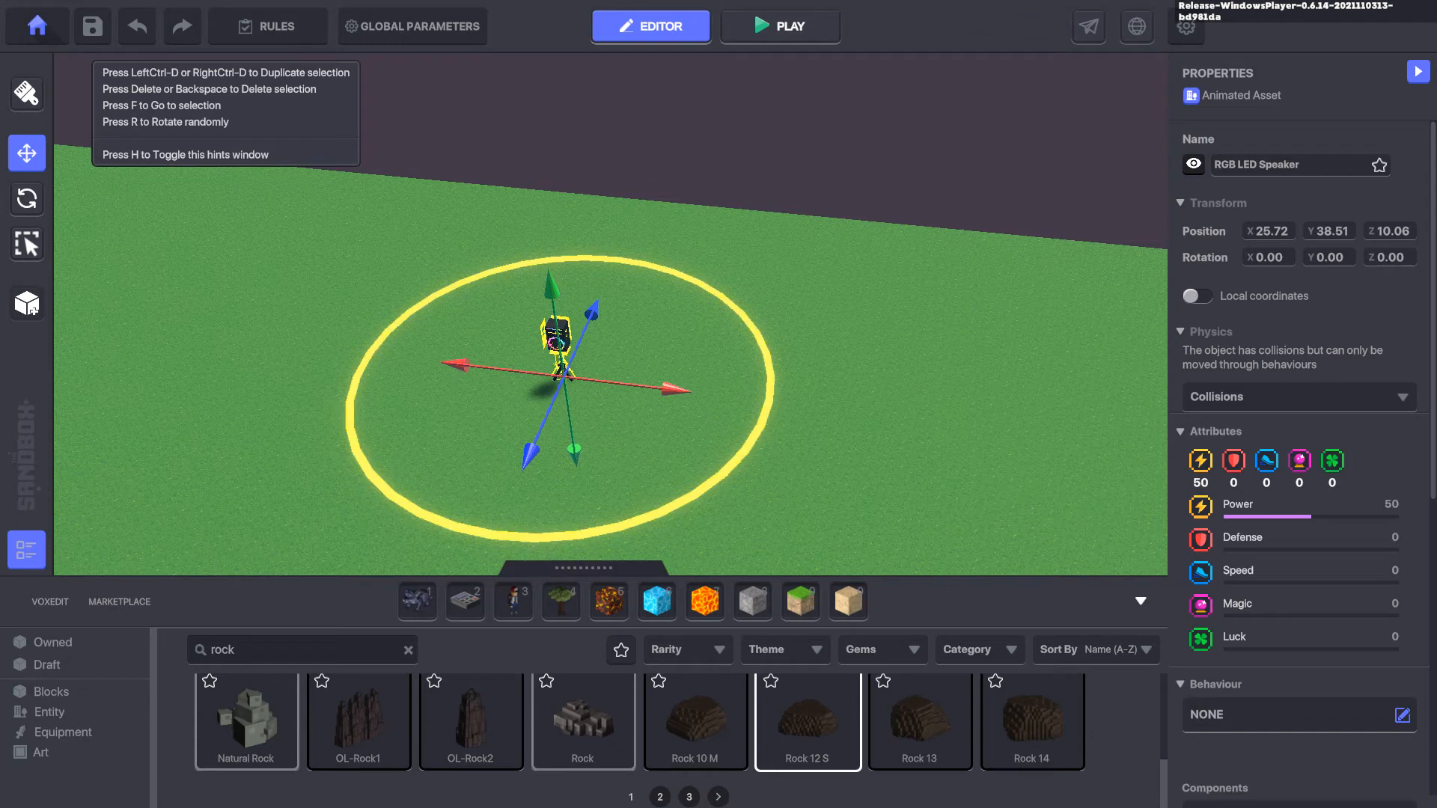
scroll(1300, 434, "down", 6)
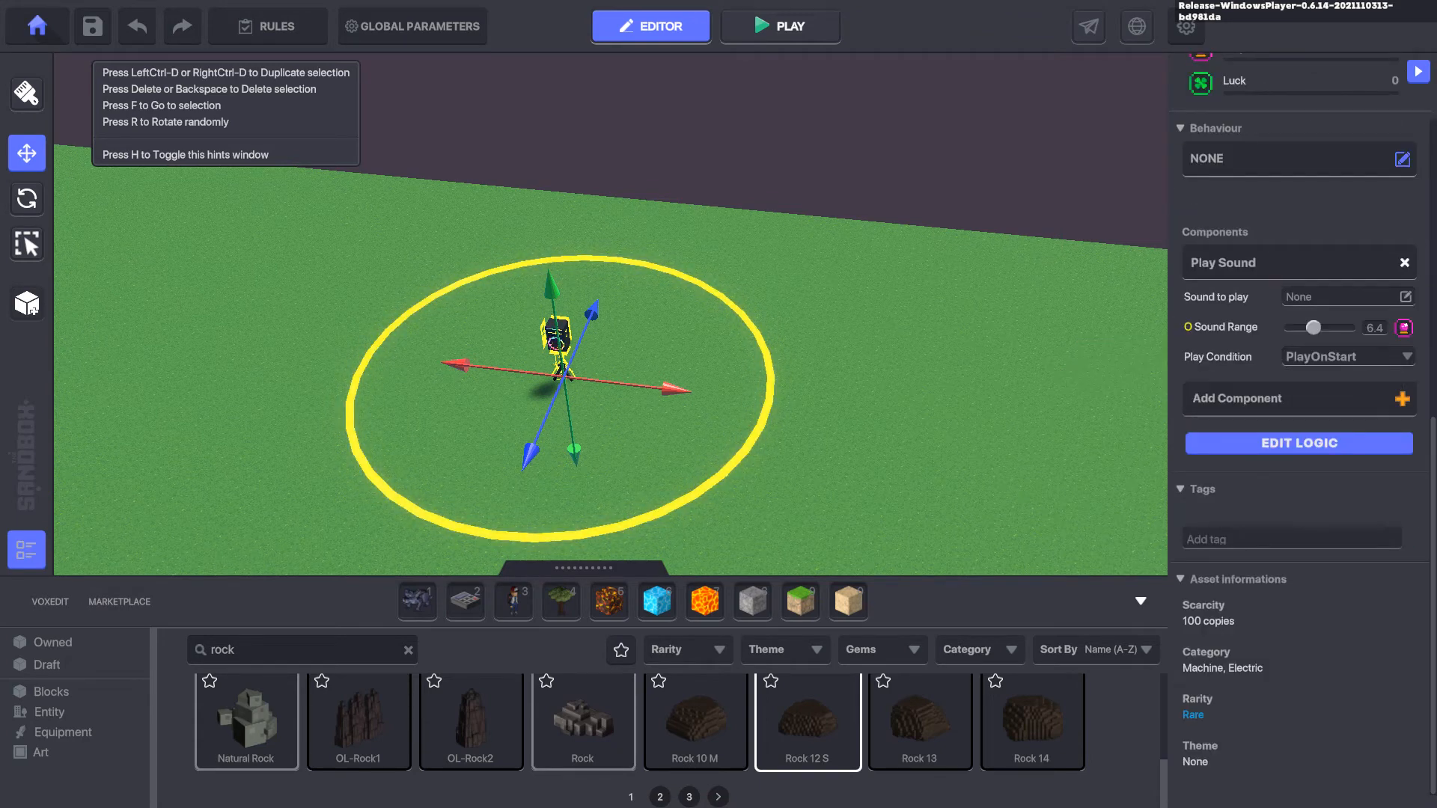
left_click(1299, 442)
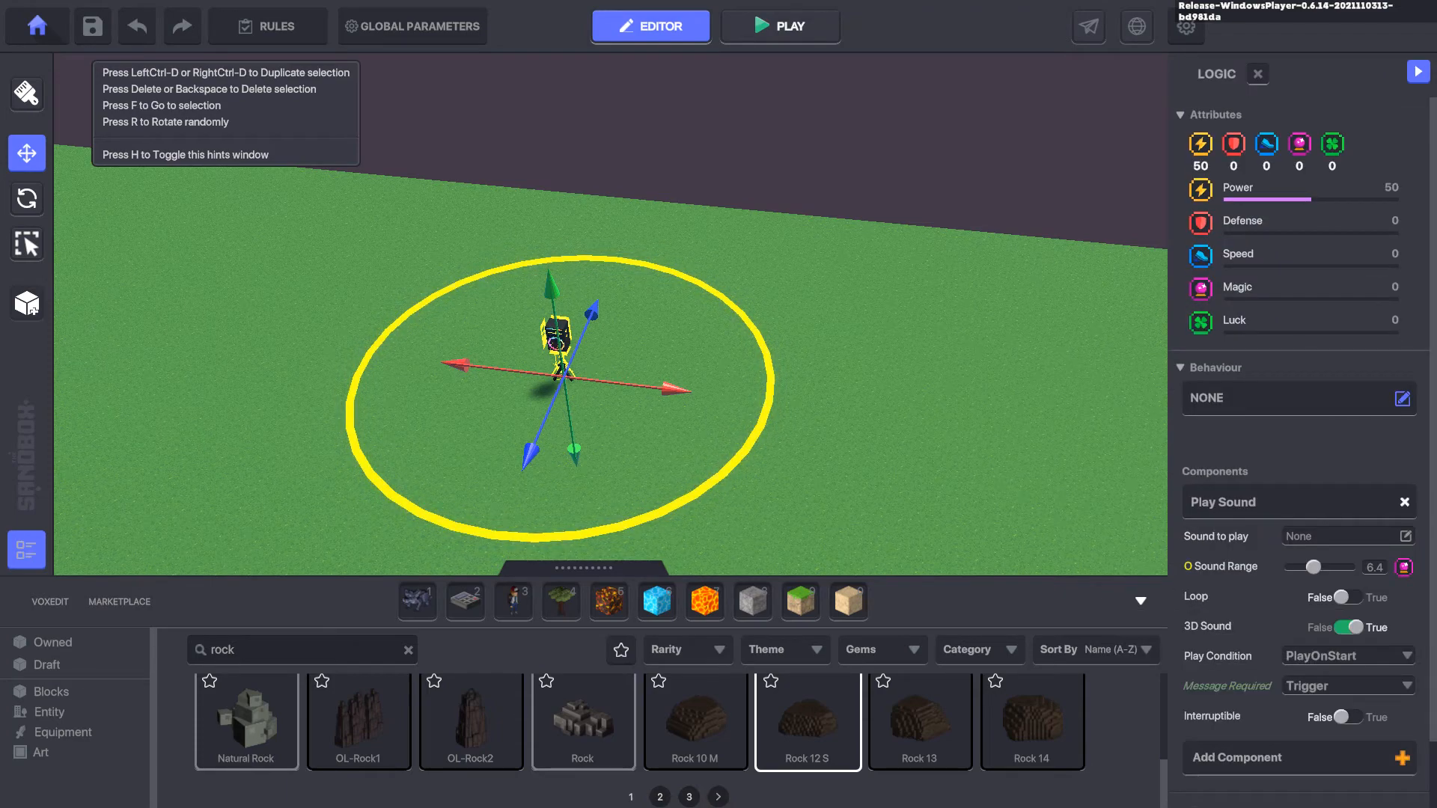
left_click(1347, 598)
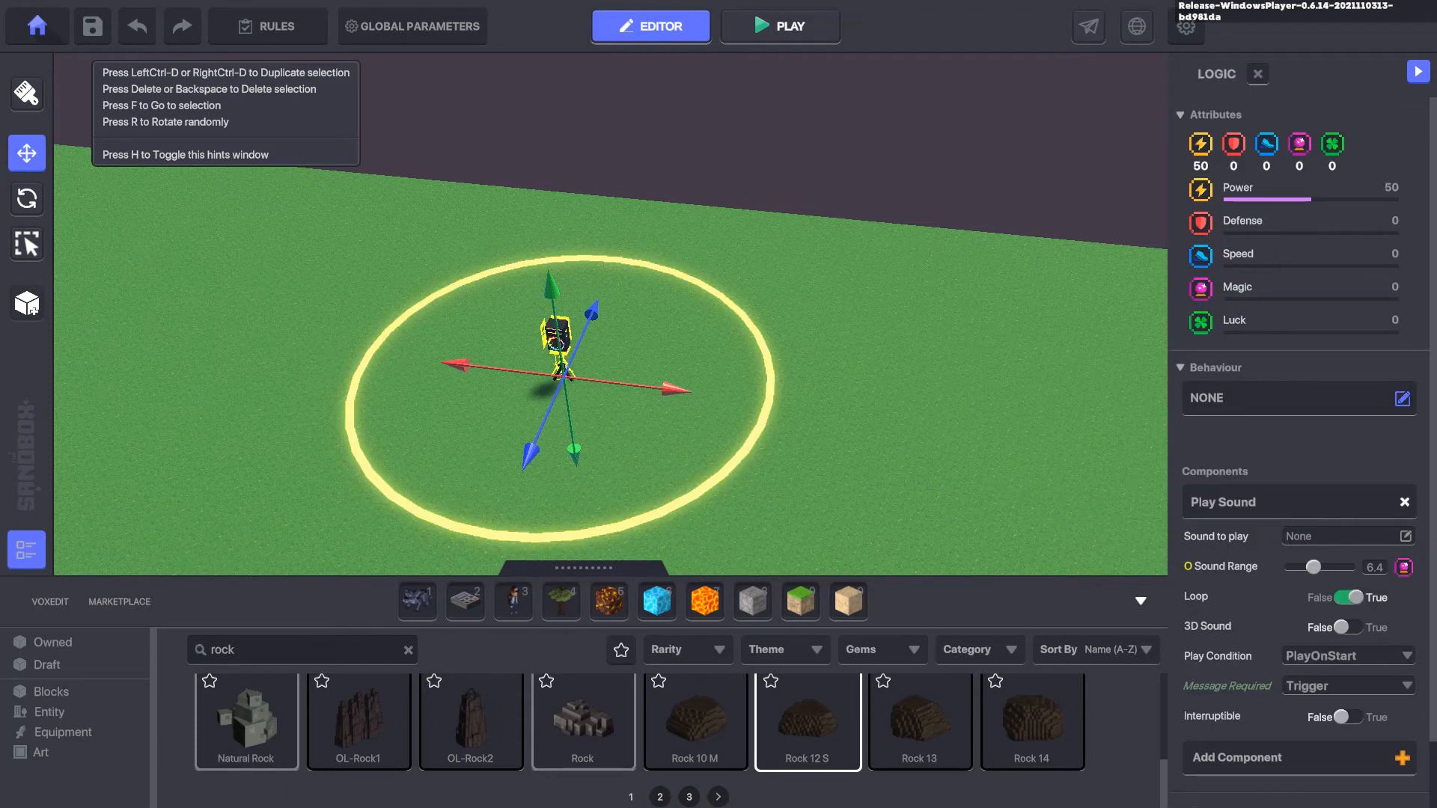
left_click(1405, 536)
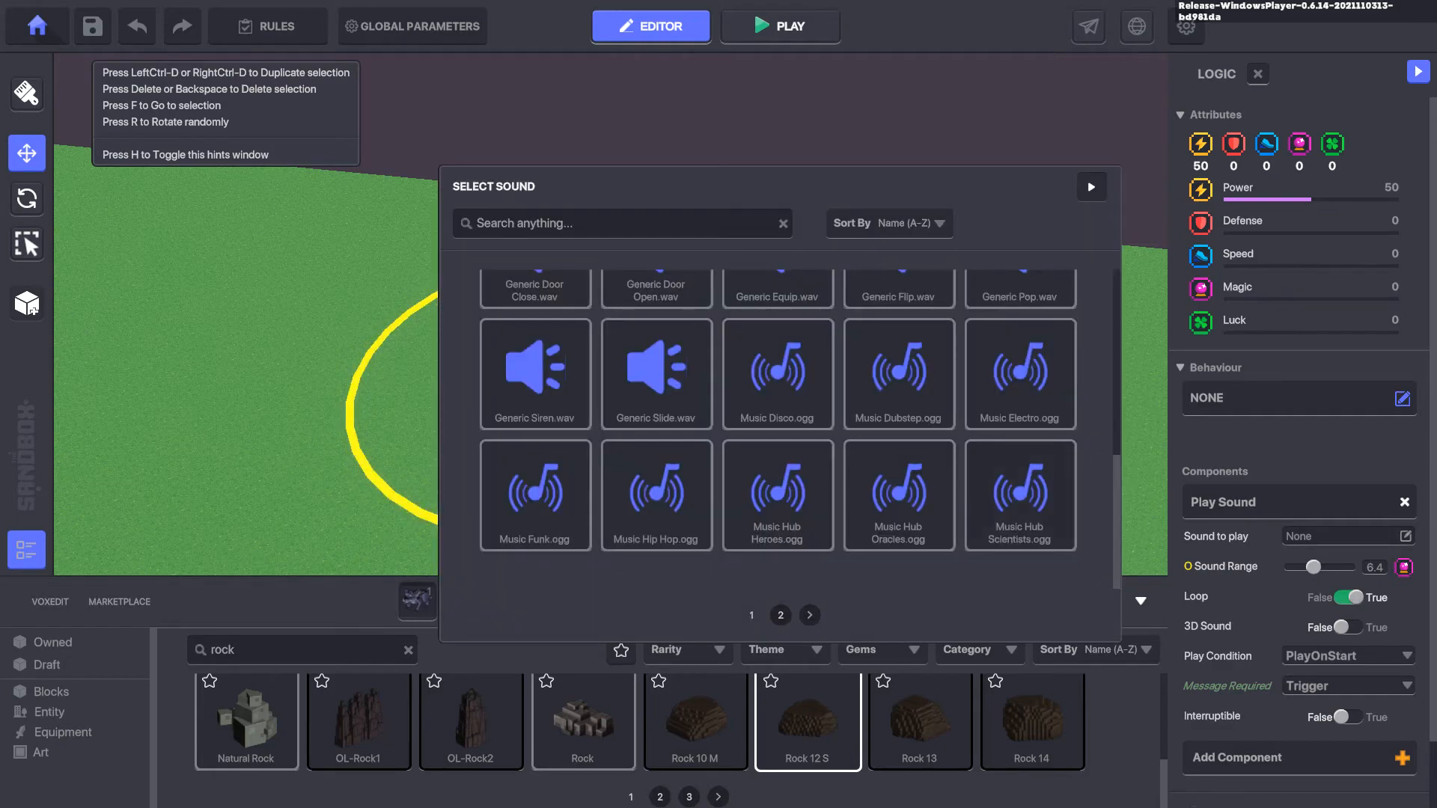
left_click(1019, 373)
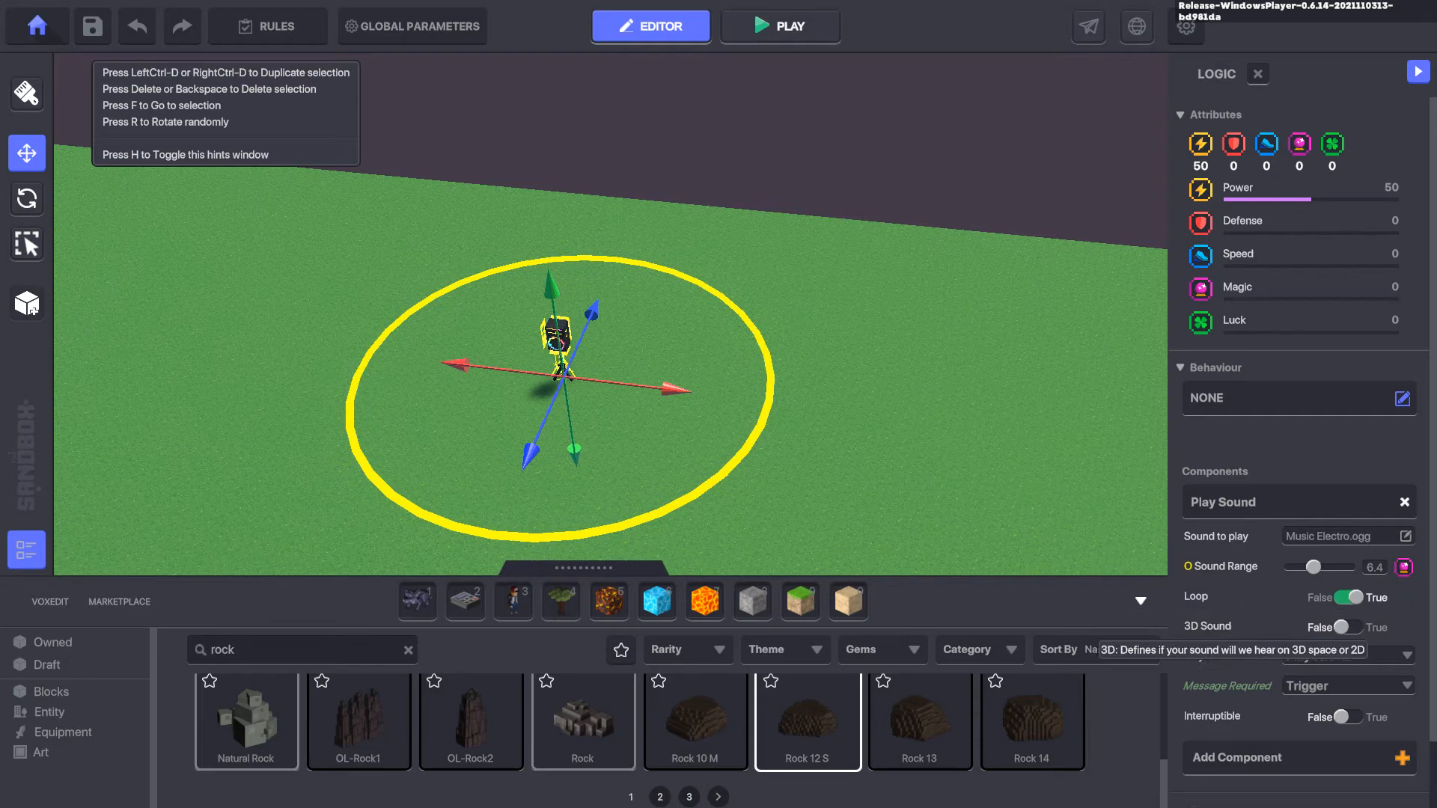
Step: Set the RGB LED Speaker's play condition to PlayOnReceiveMessage with Play.Song.2 as the required message
left_click(1347, 656)
left_click(1343, 693)
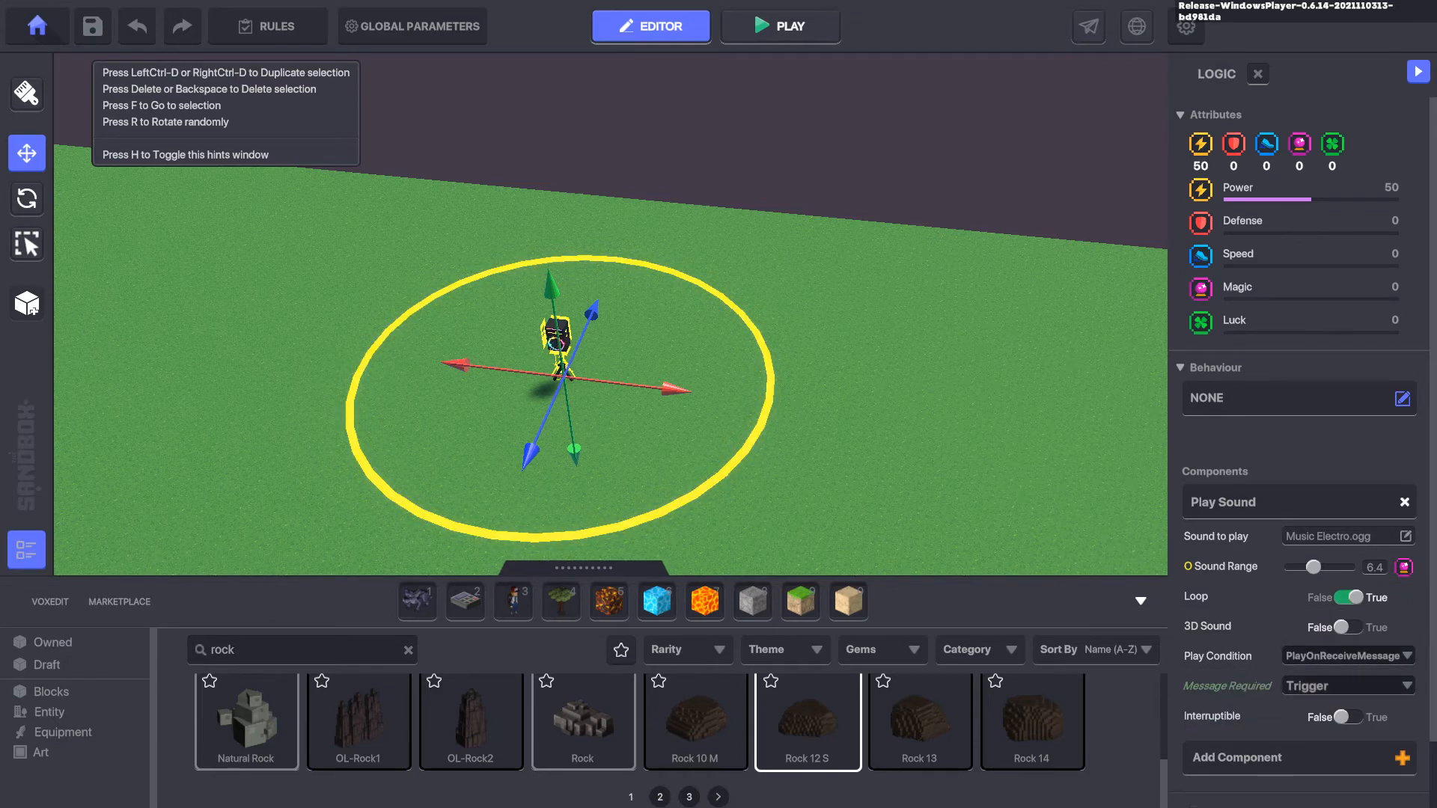
left_click(1347, 686)
type("Play")
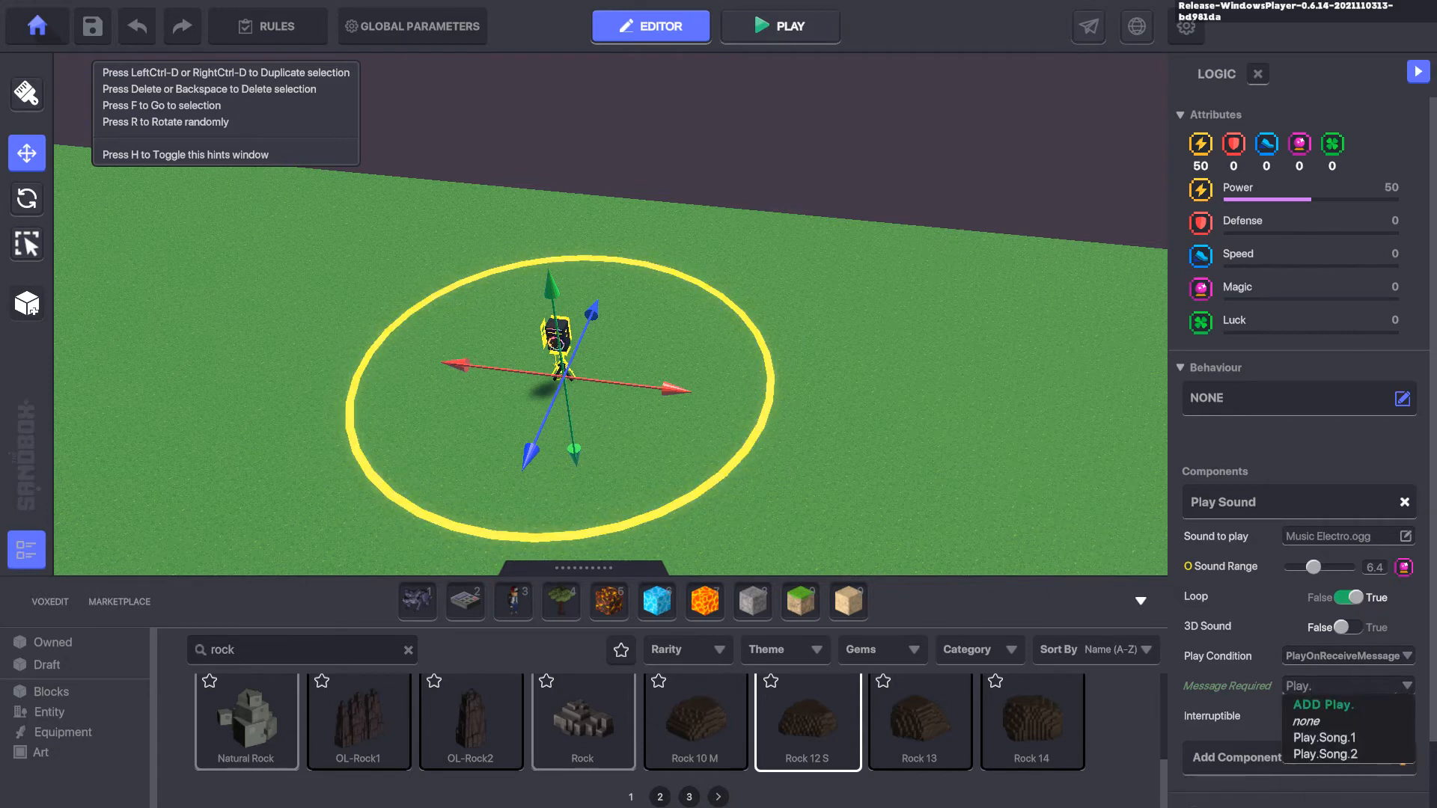
type(".S")
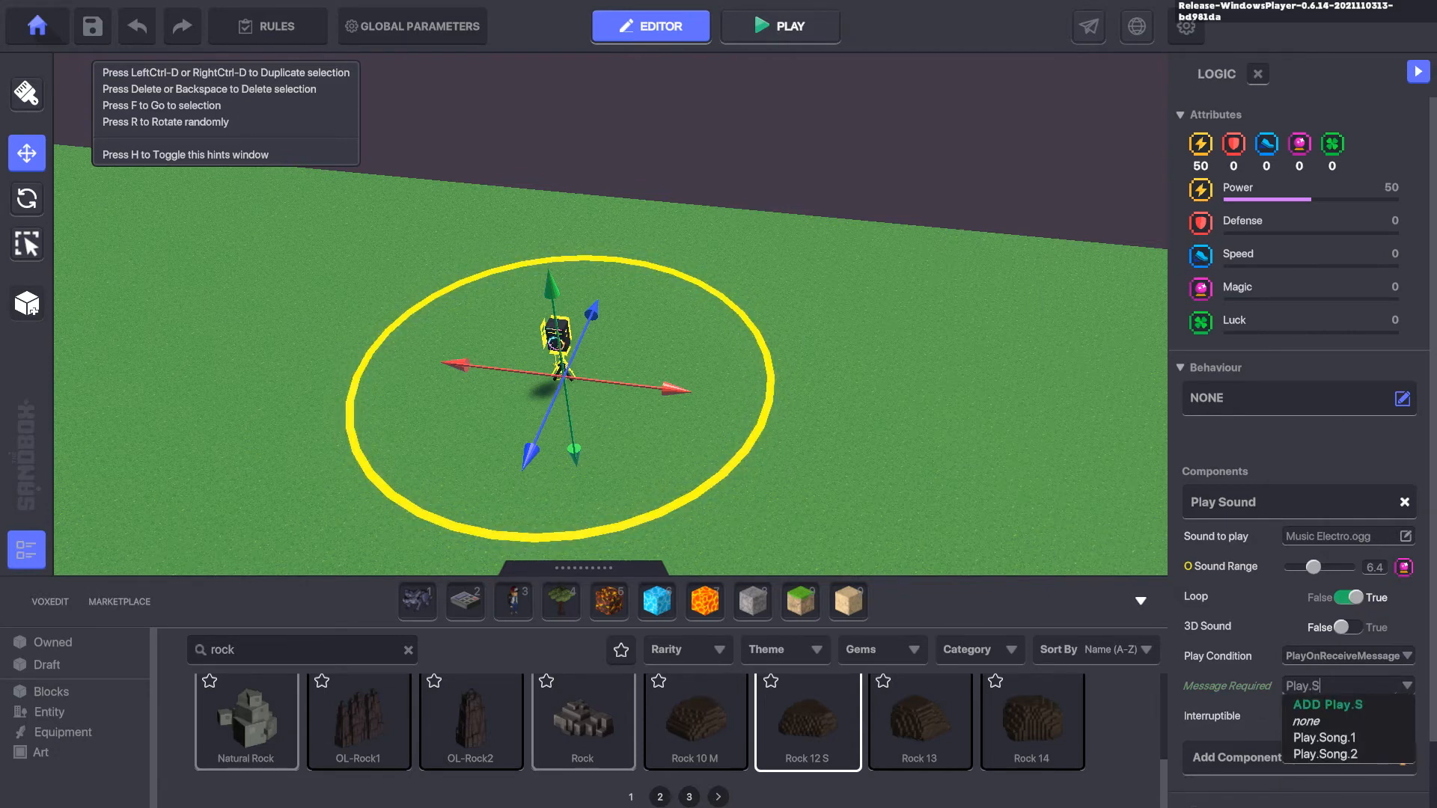
type("ong")
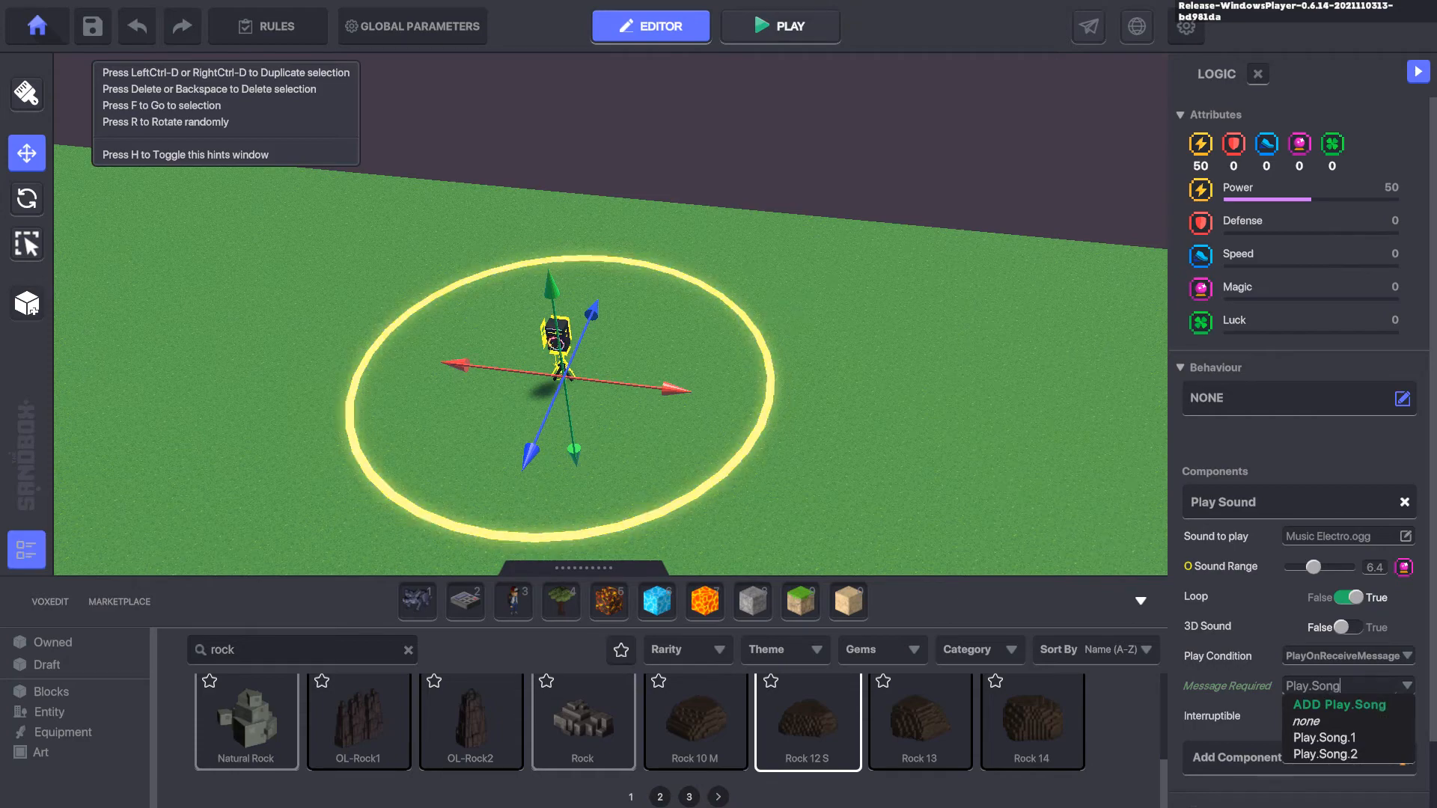
type(".2")
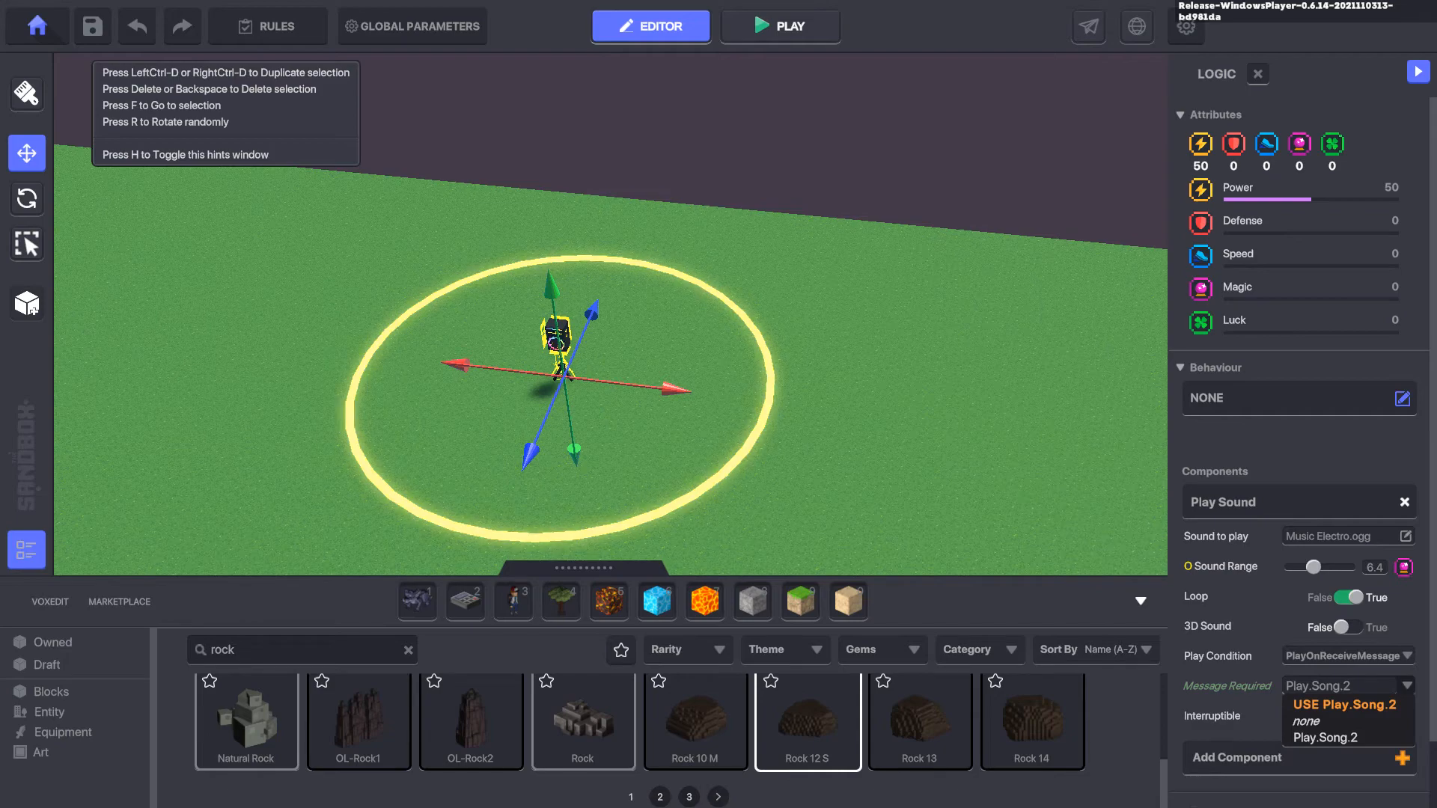
key("Return")
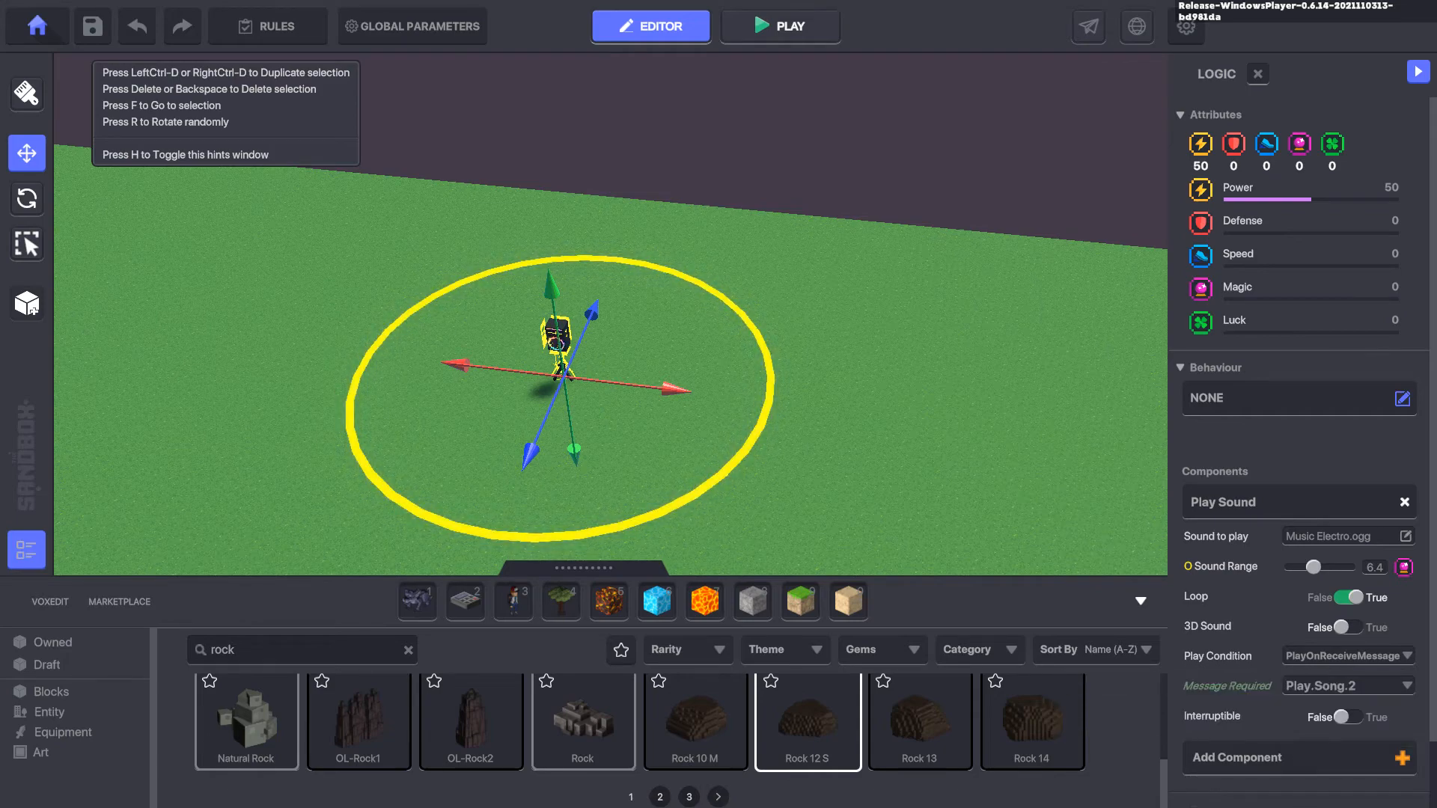
Step: Make the RGB LED Speaker's sound interruptible and set its Message to Stop to Play.Song.3
scroll(1299, 449, "down", 2)
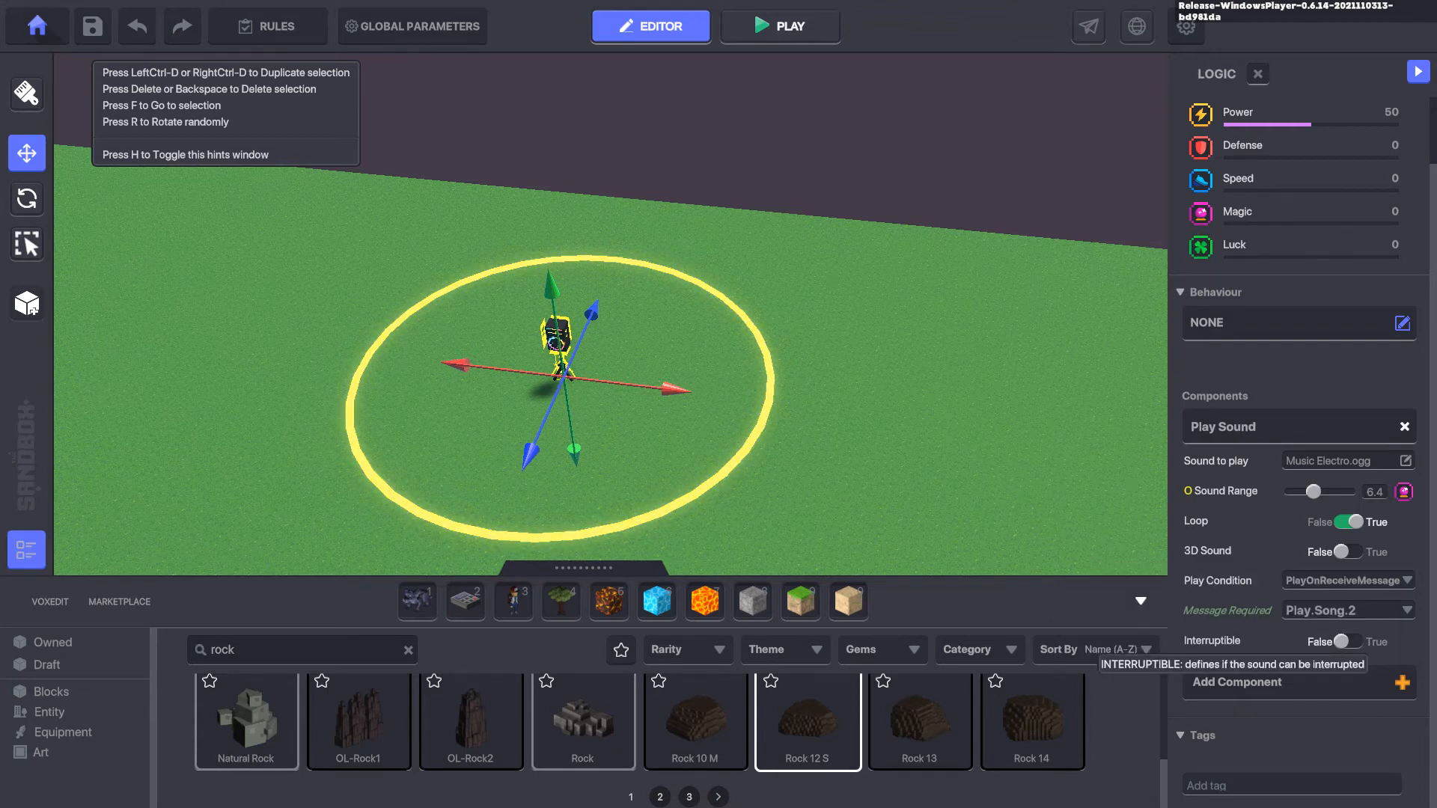
left_click(1343, 641)
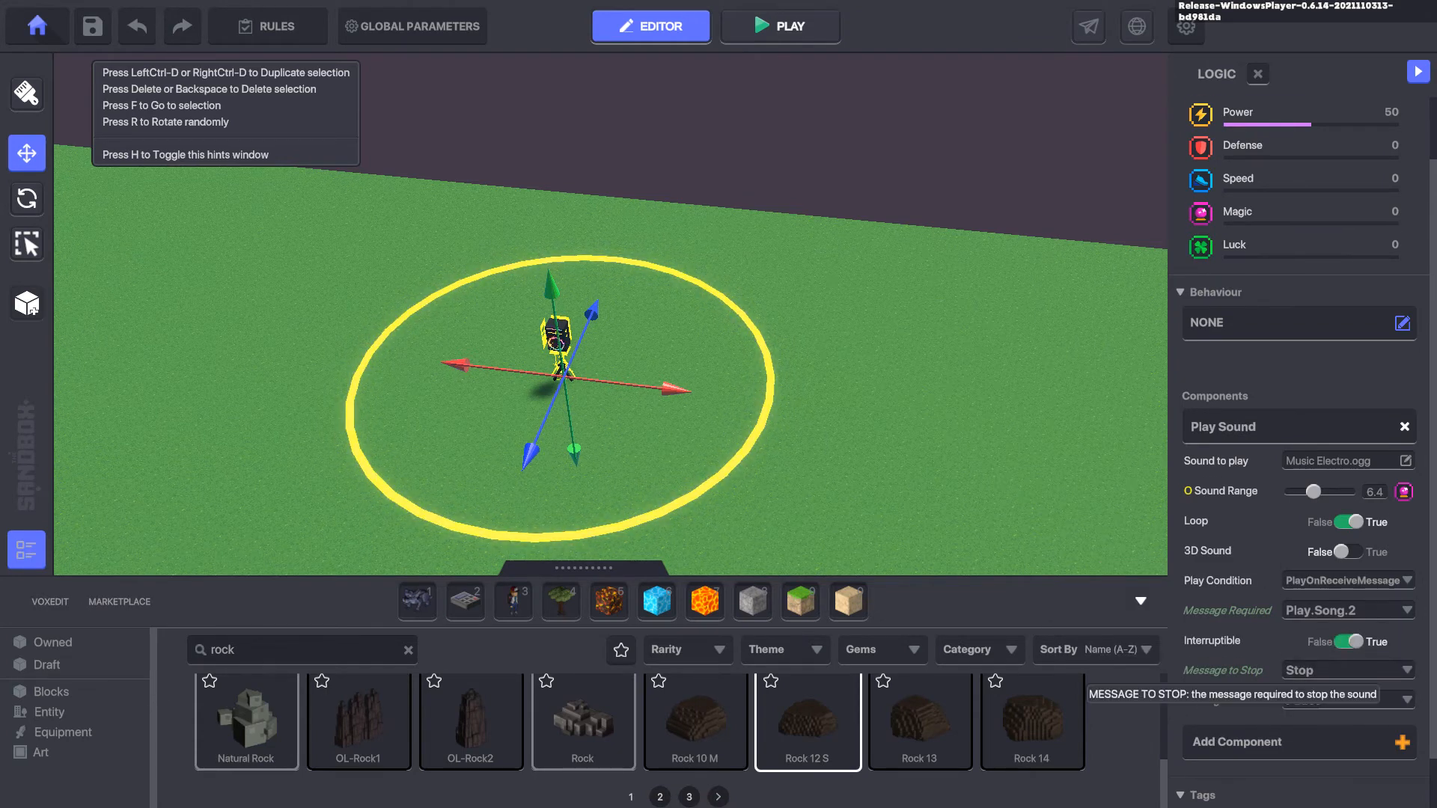
left_click(1339, 670)
type("Pl")
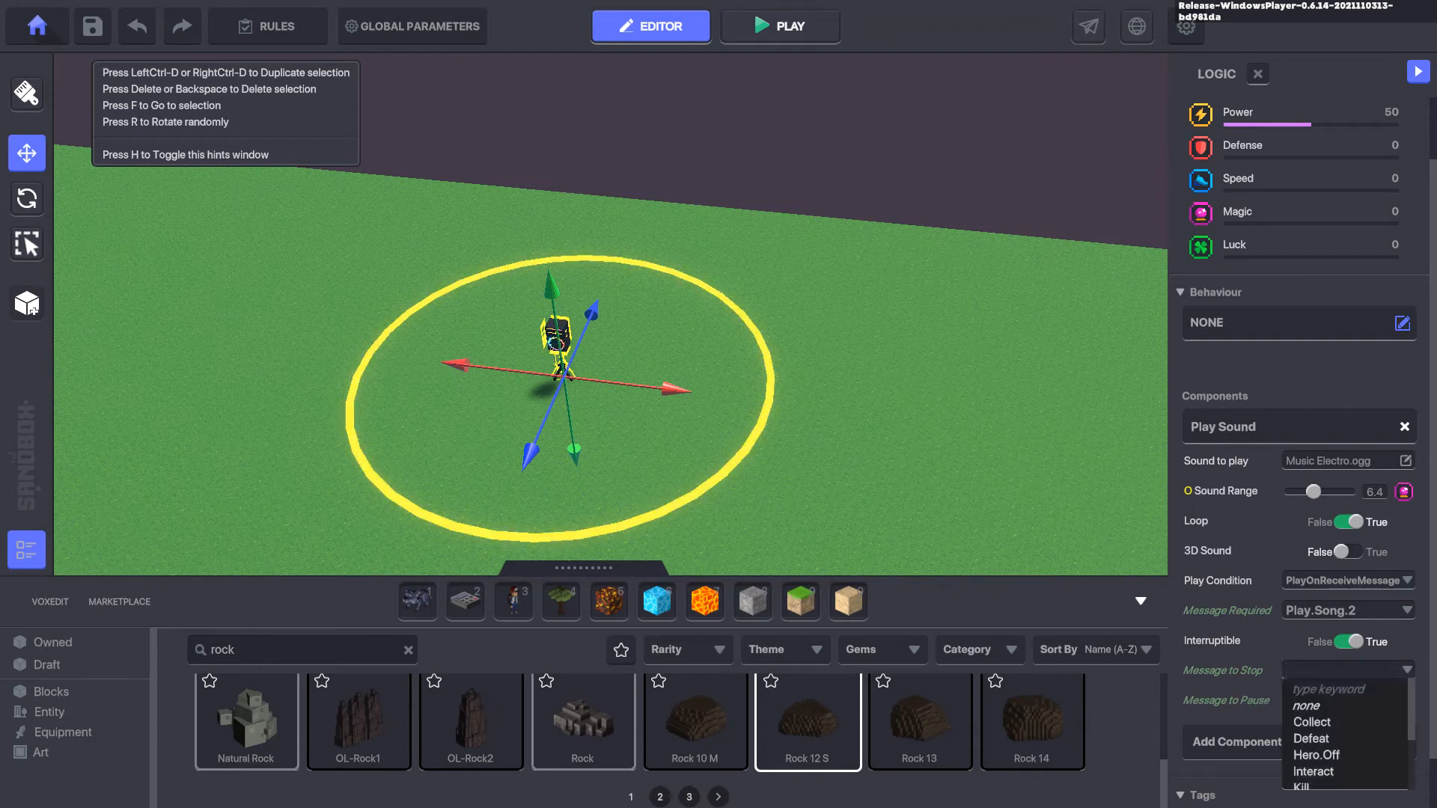
type("ay.Song.3")
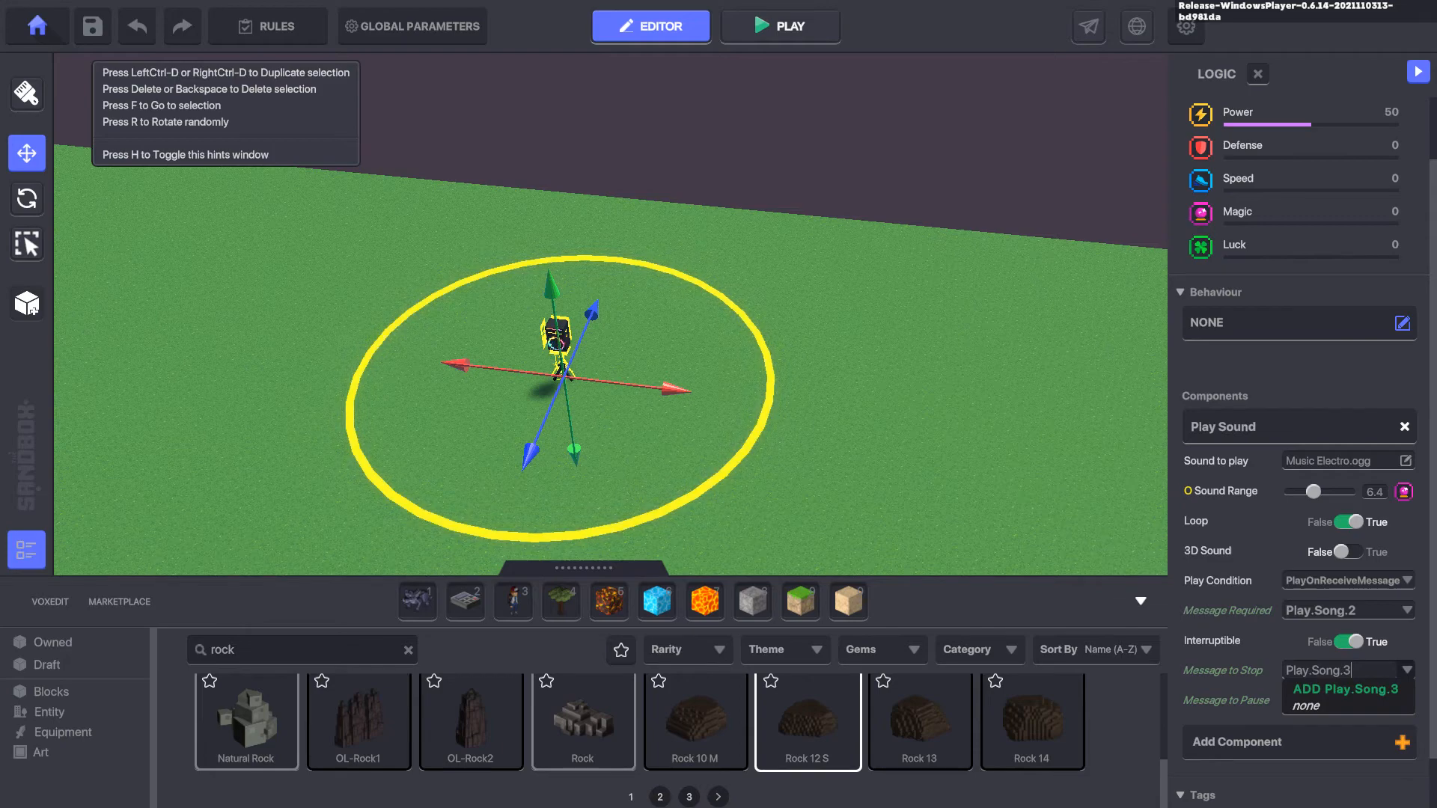
key("Return")
scroll(610, 314, "down", 2)
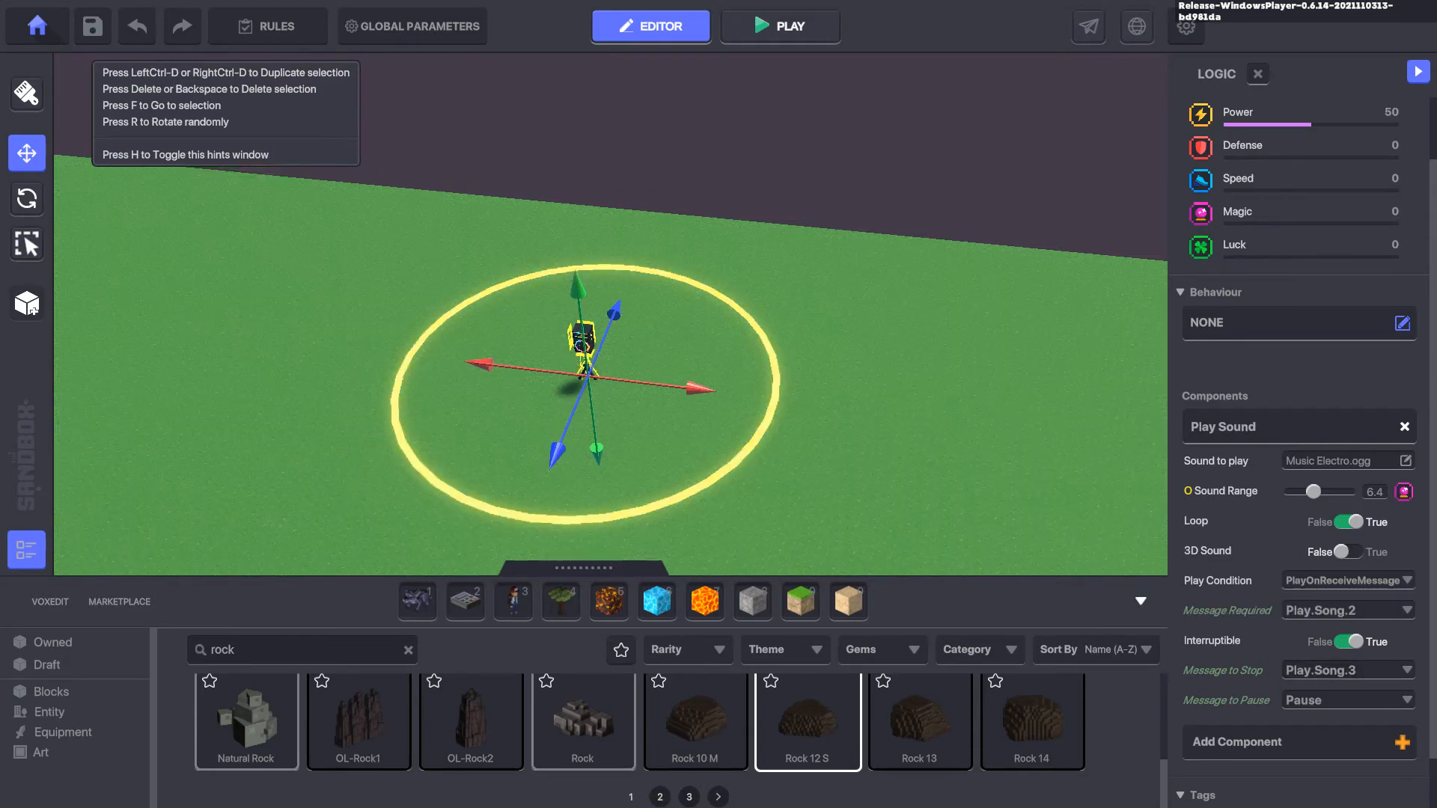
middle_click_drag(584, 384, 640, 141)
scroll(610, 314, "down", 5)
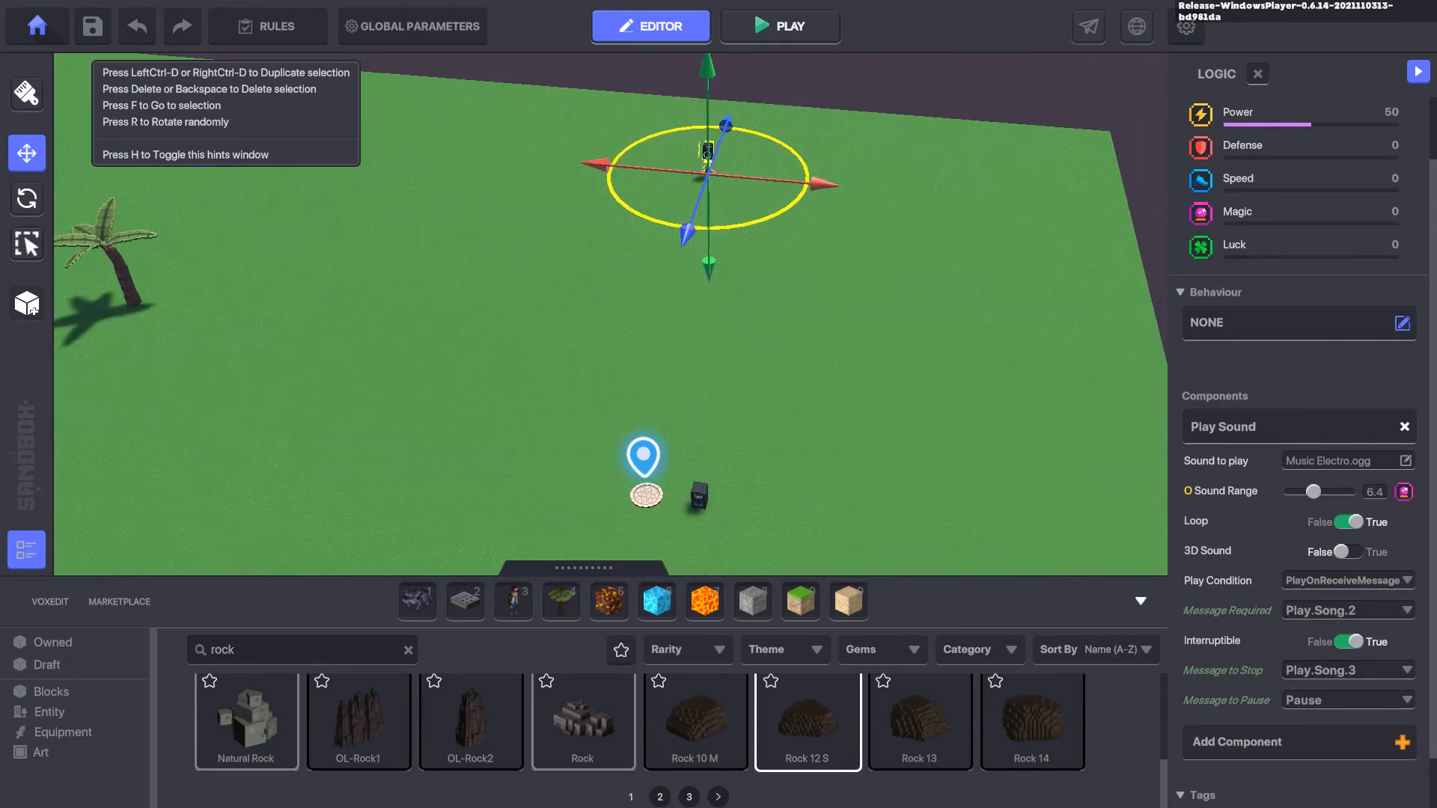
left_click(698, 491)
key("ctrl+alt+d")
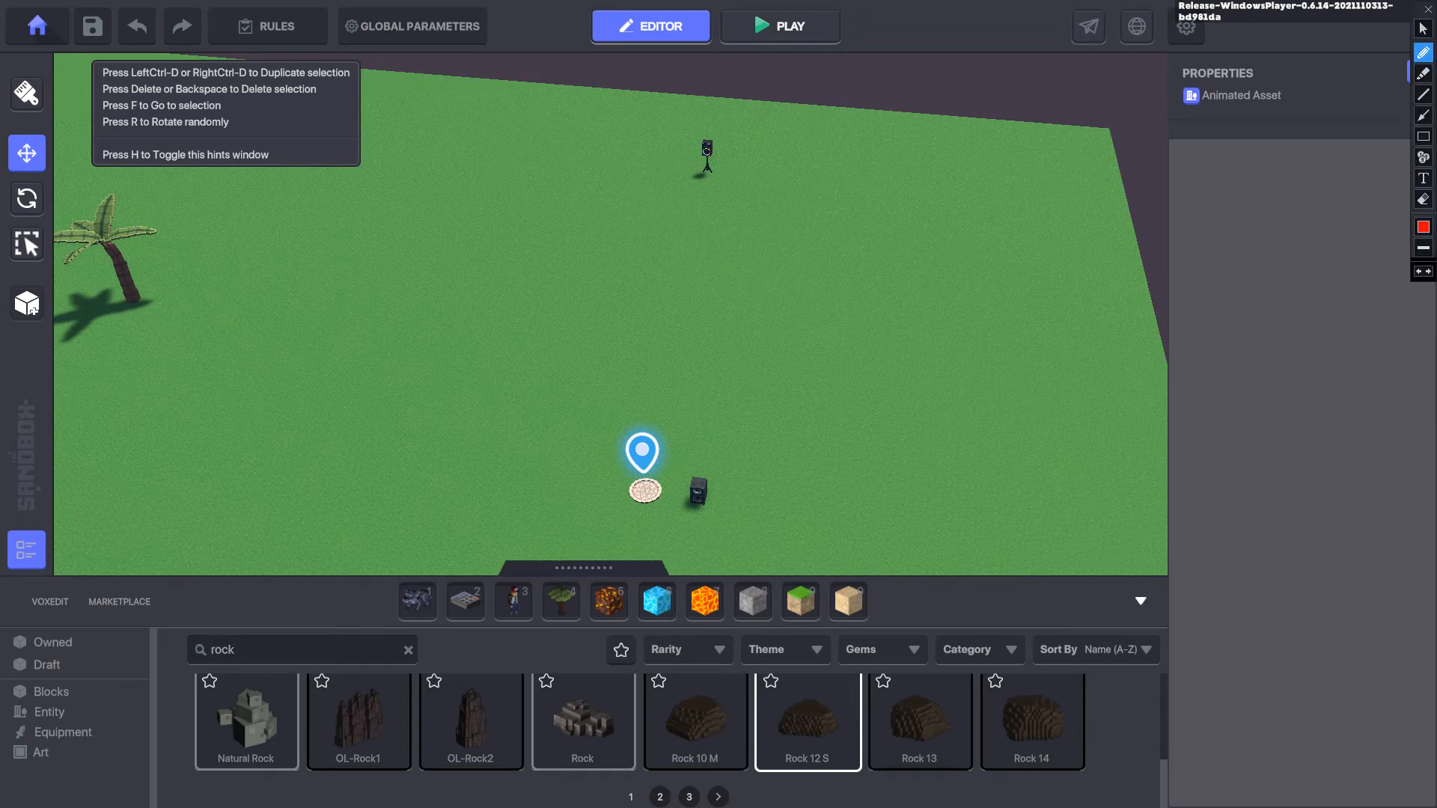
left_click_drag(719, 468, 711, 196)
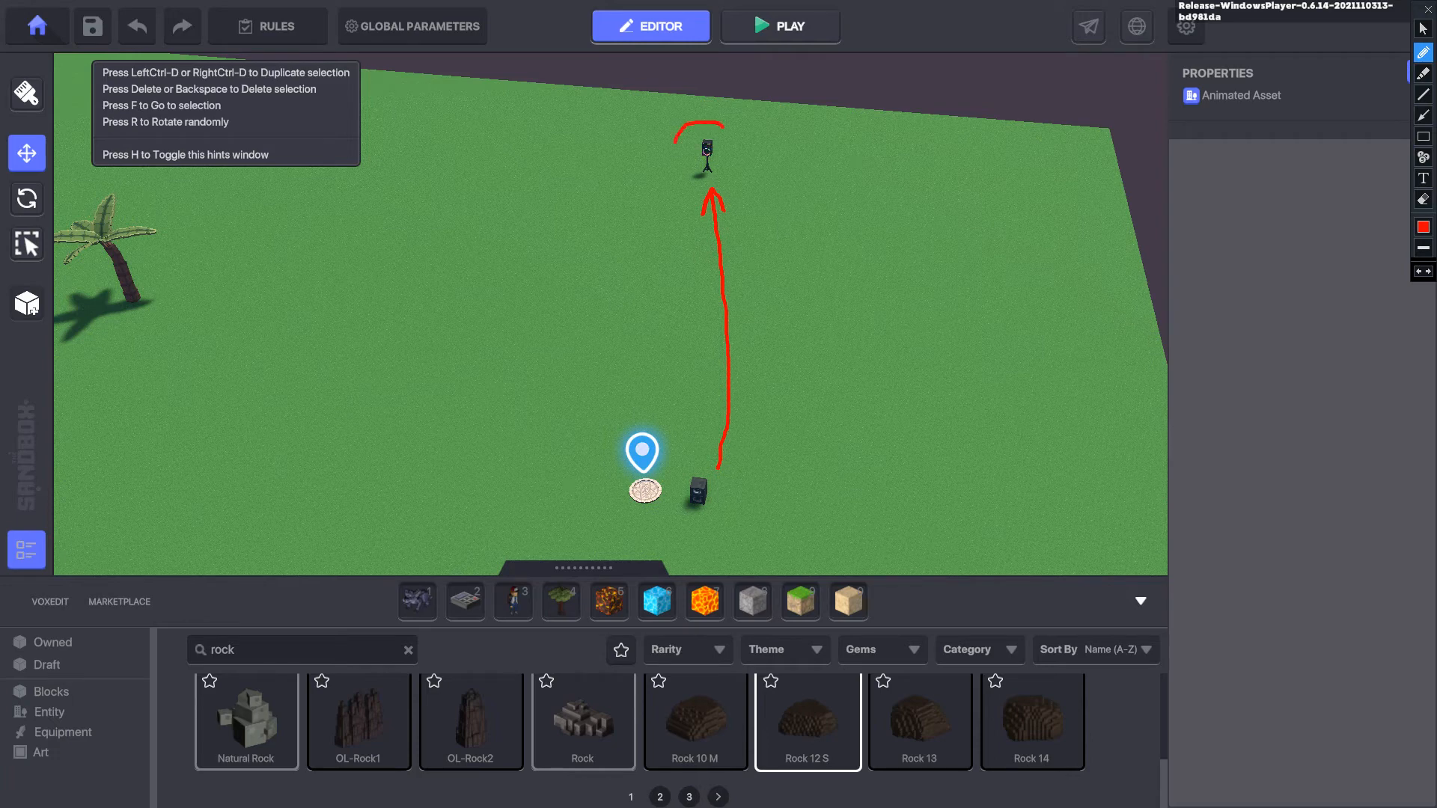
left_click_drag(701, 183, 722, 129)
mouse_move(758, 172)
left_mouse_down()
mouse_move(811, 247)
mouse_move(835, 340)
mouse_move(815, 425)
mouse_move(771, 477)
left_mouse_up()
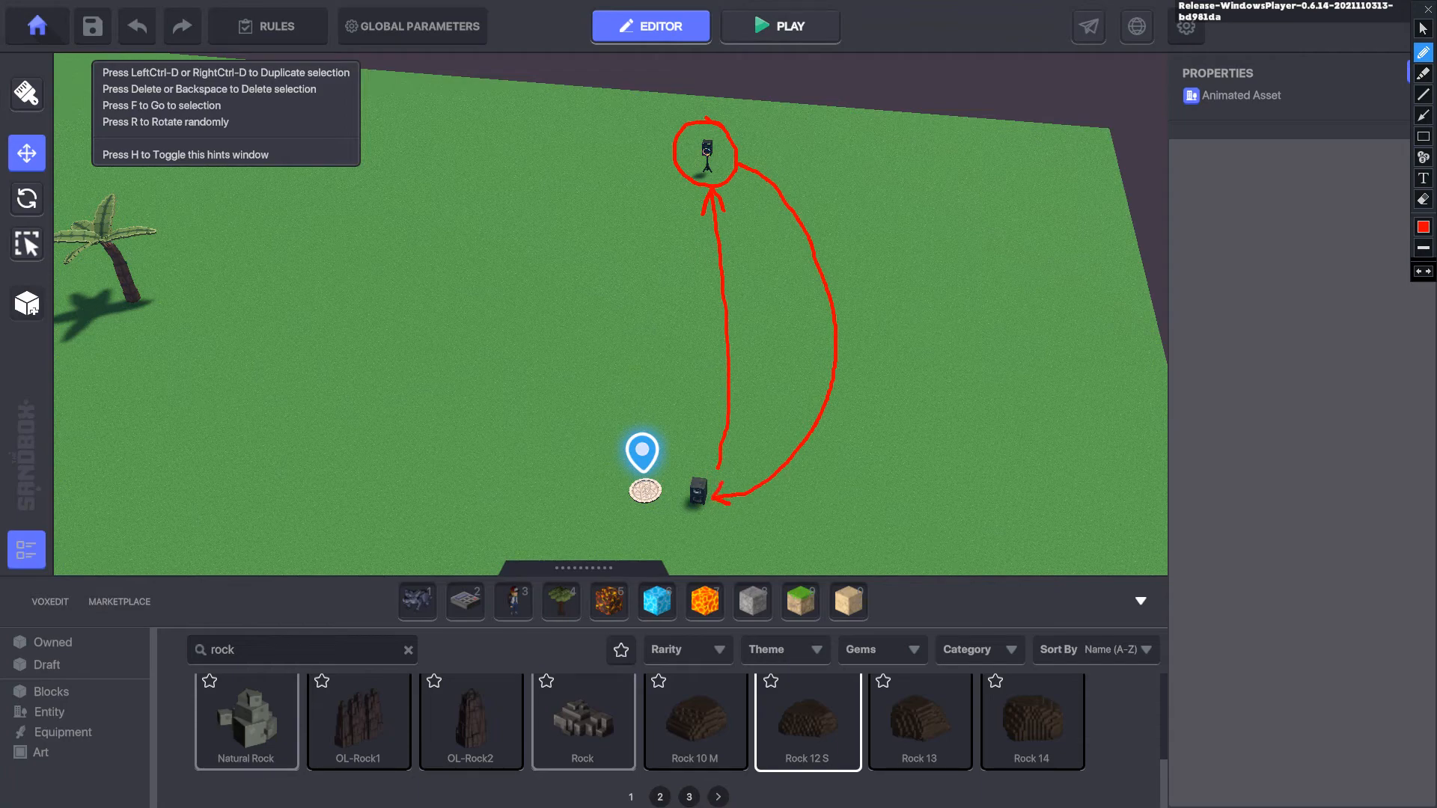
key("Escape")
Step: Make the Loudspeakers' Music Hub Oracles.ogg sound interruptible and set its Message to Stop to Play.Song.2
left_click(697, 491)
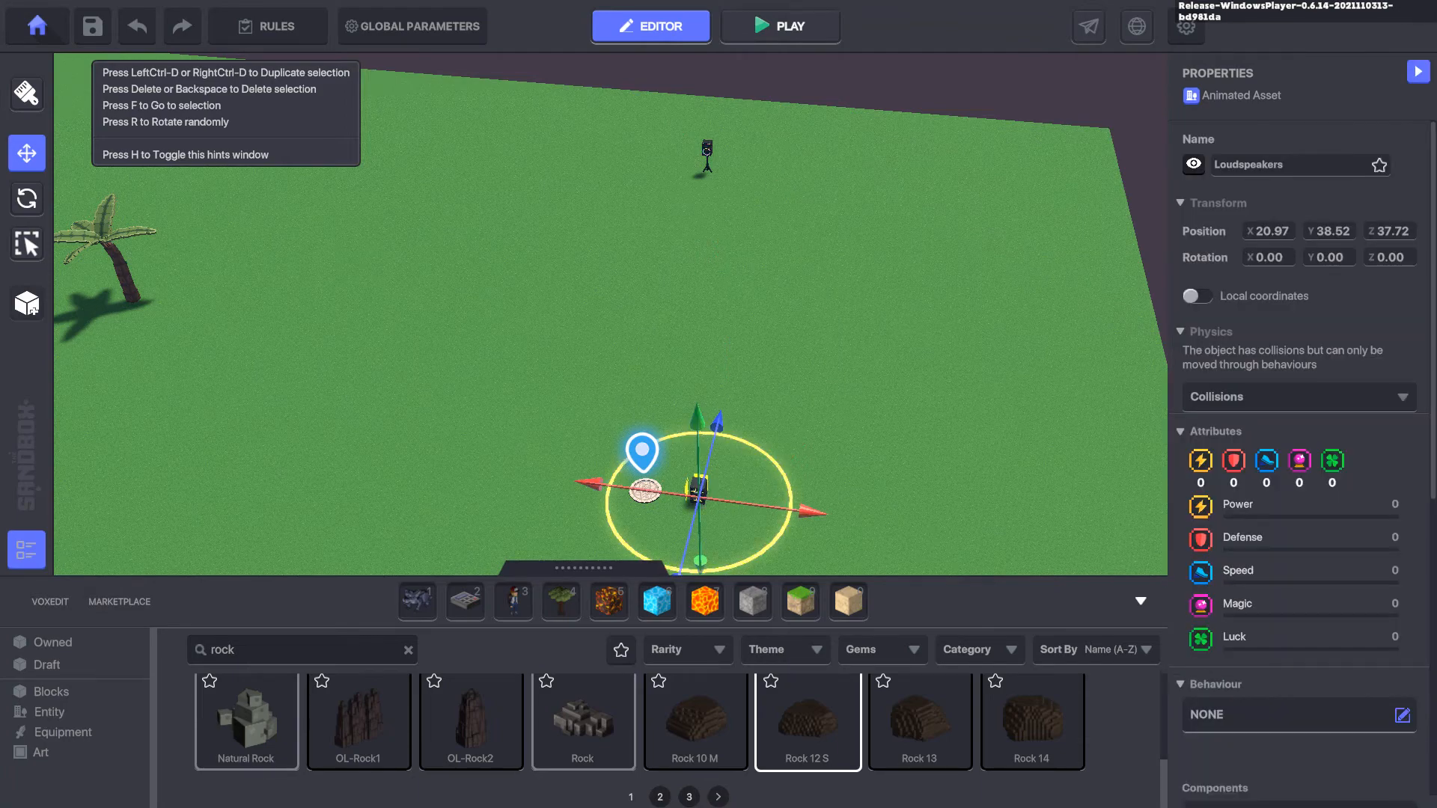
scroll(1298, 434, "down", 7)
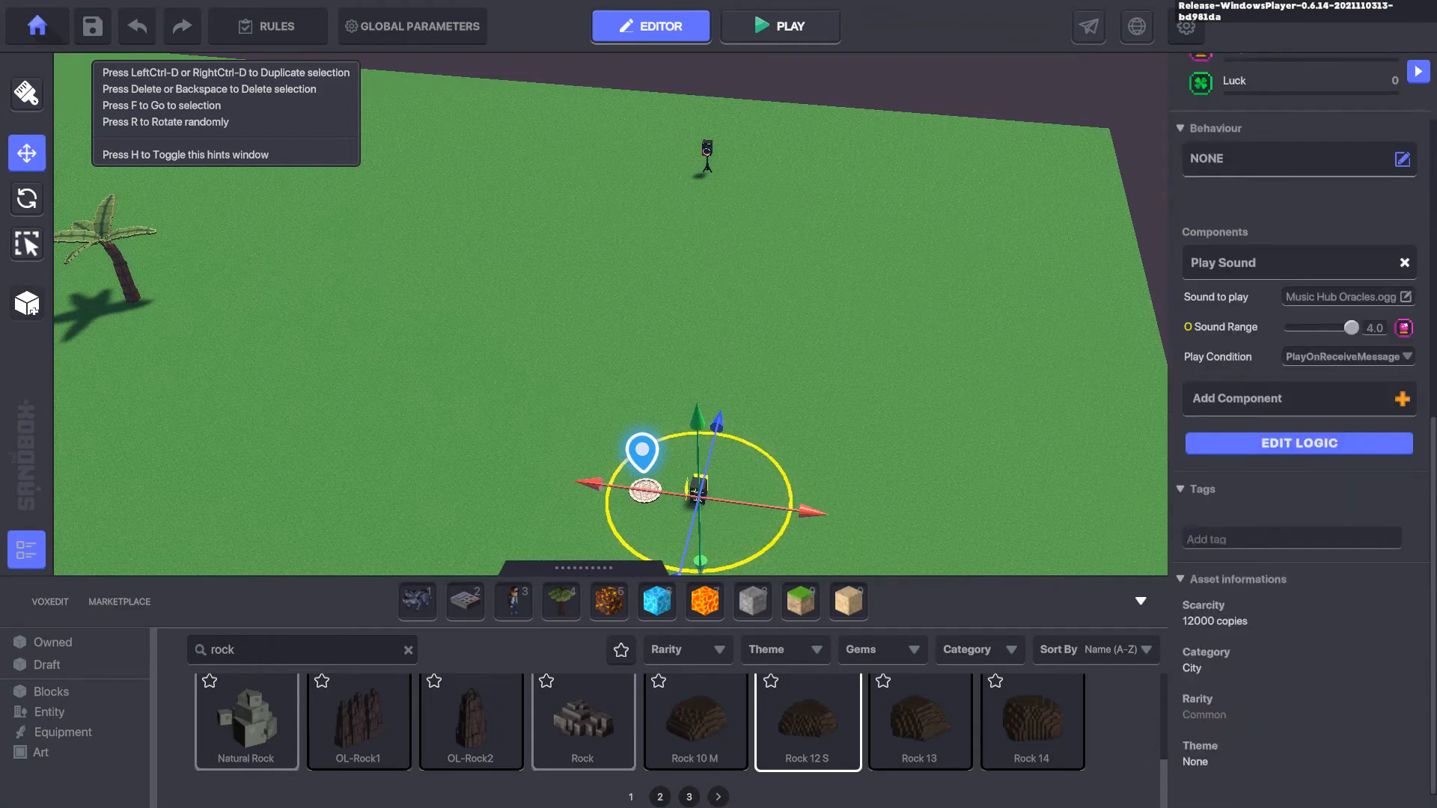
left_click(1298, 443)
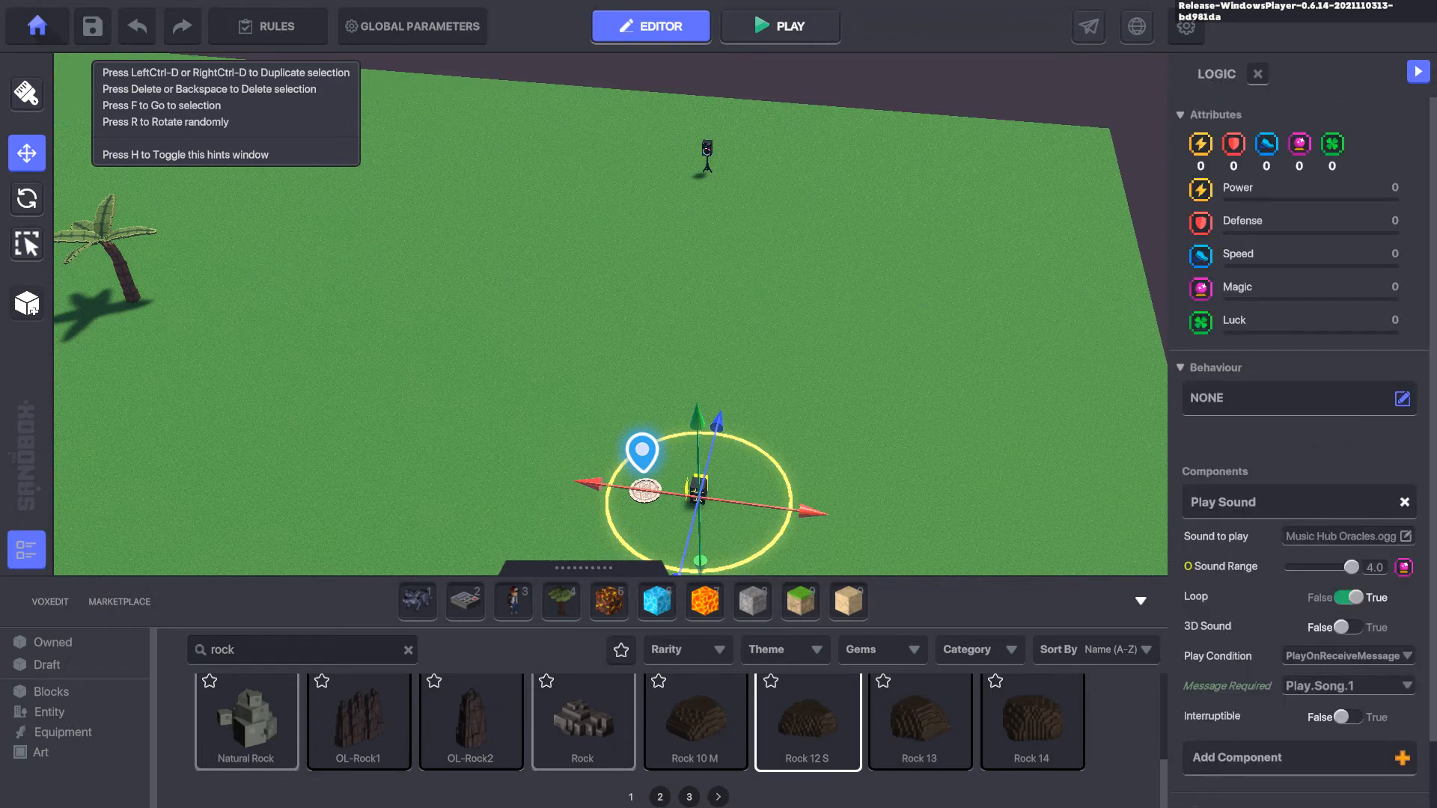
scroll(1227, 611, "down", 1)
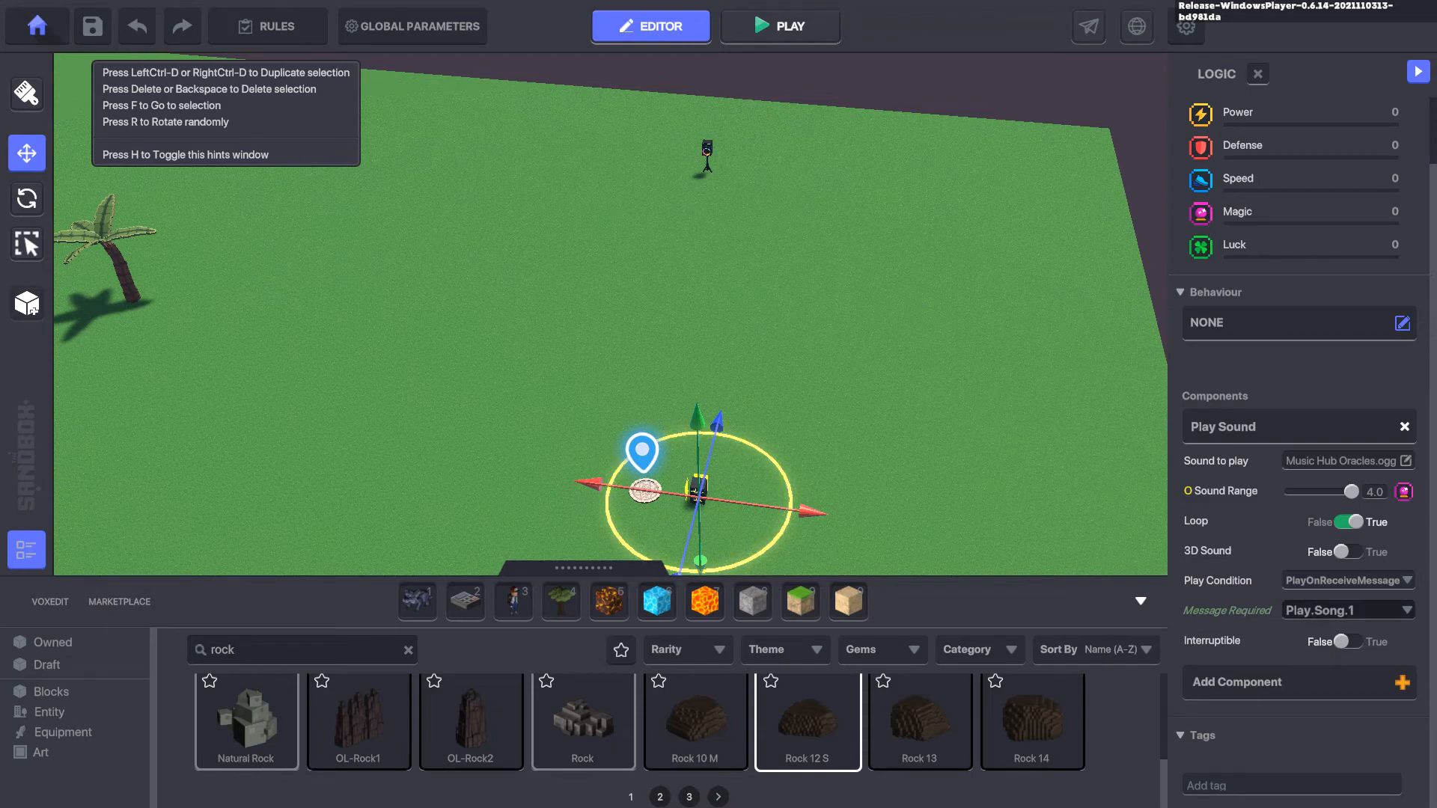
left_click(1347, 641)
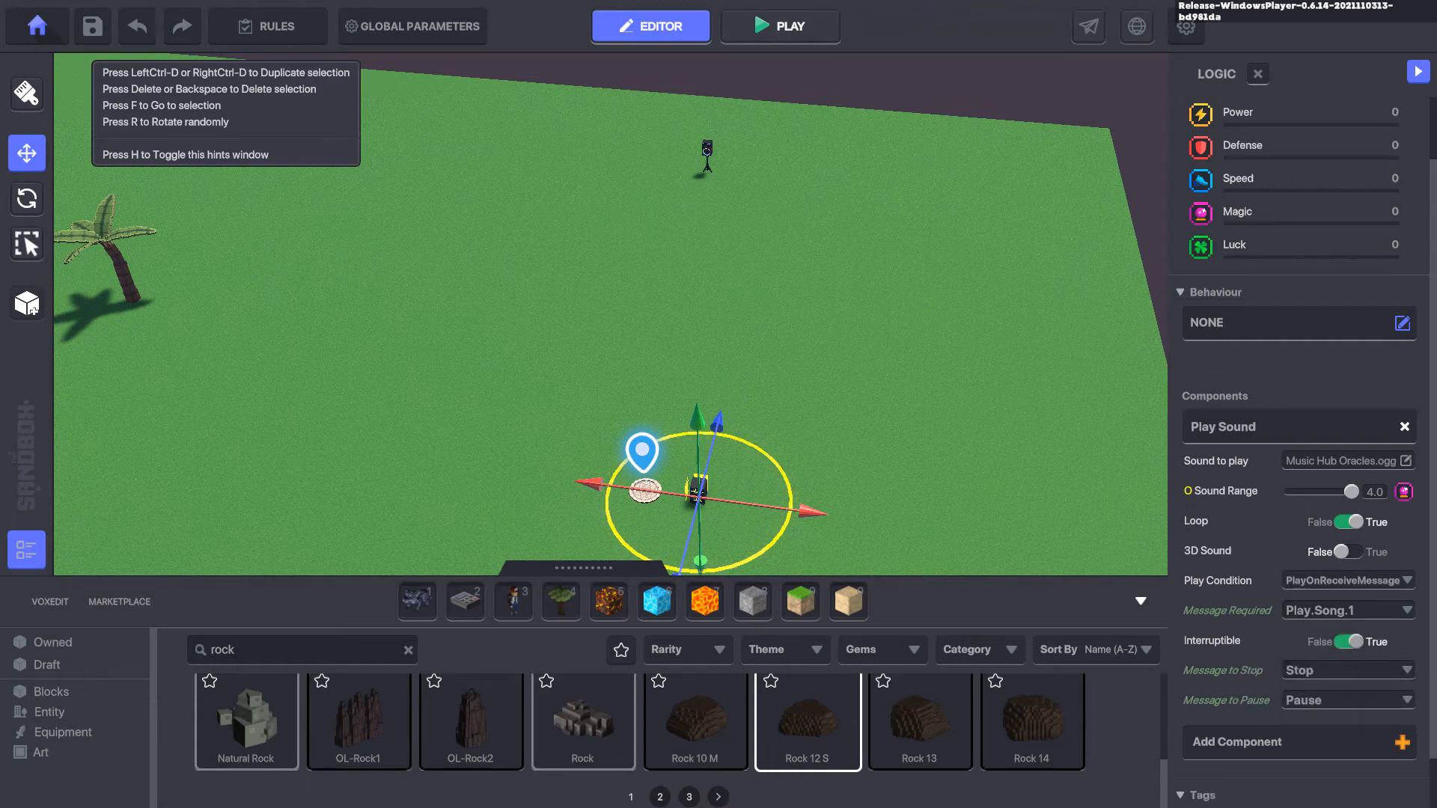
left_click(1343, 670)
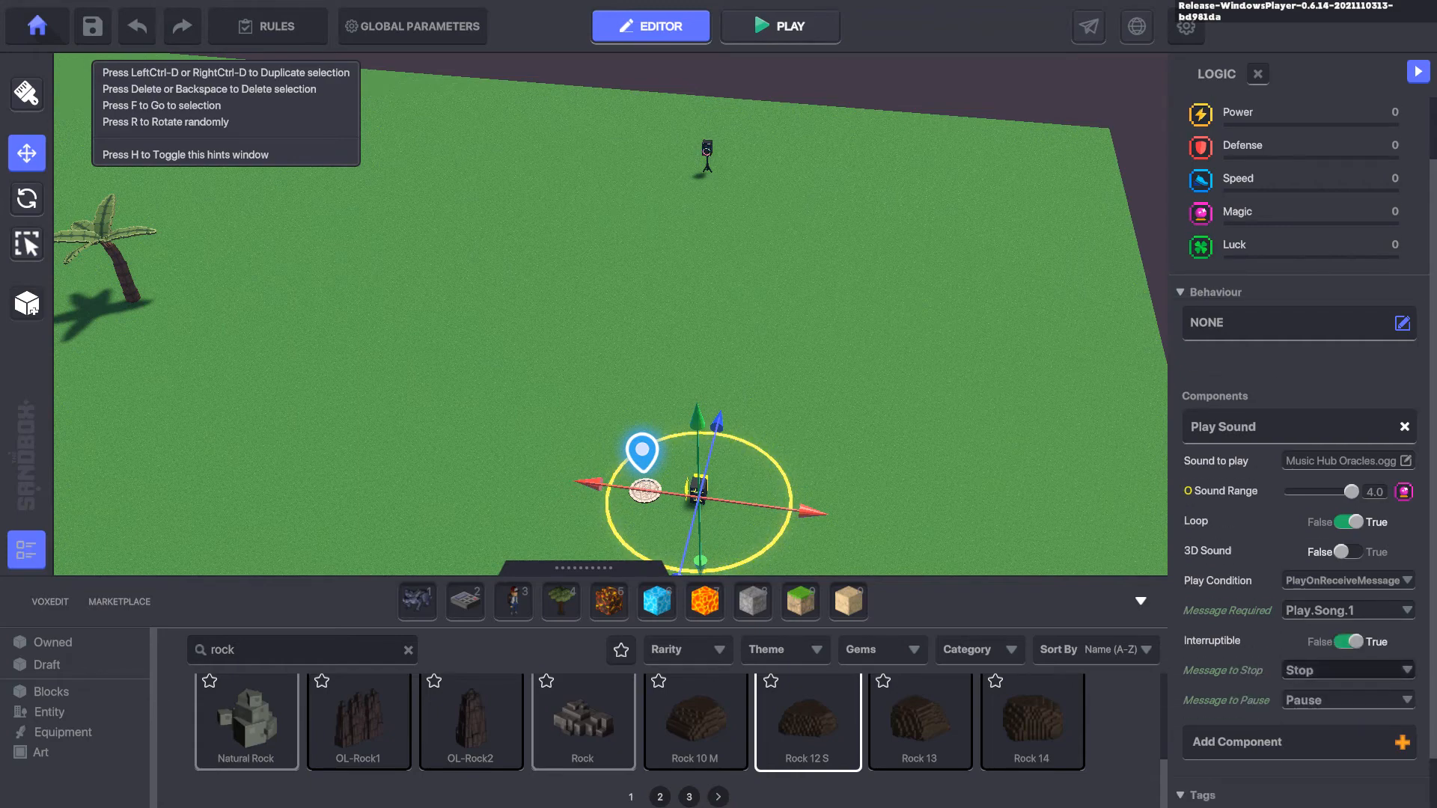
type("Play")
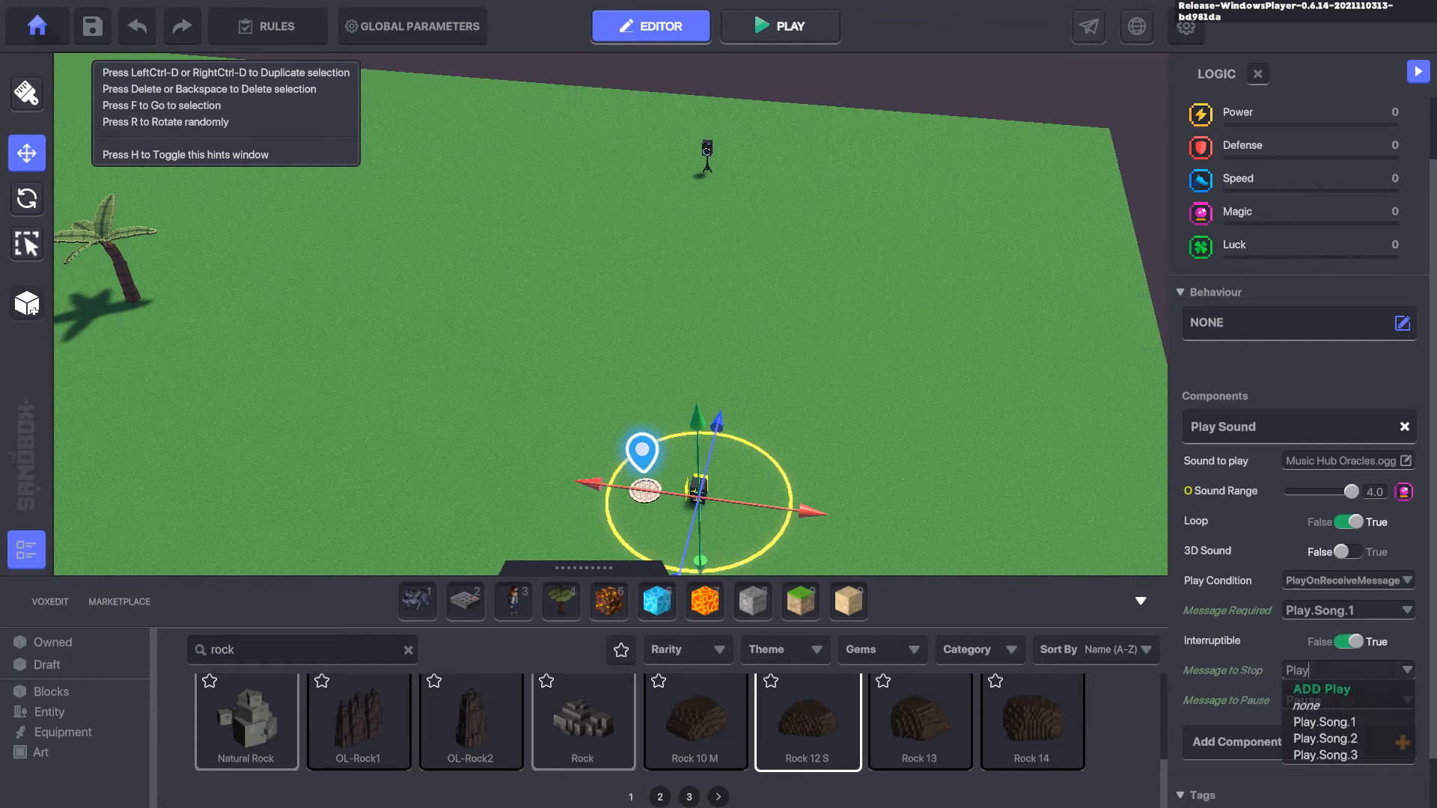
type(".Song.2")
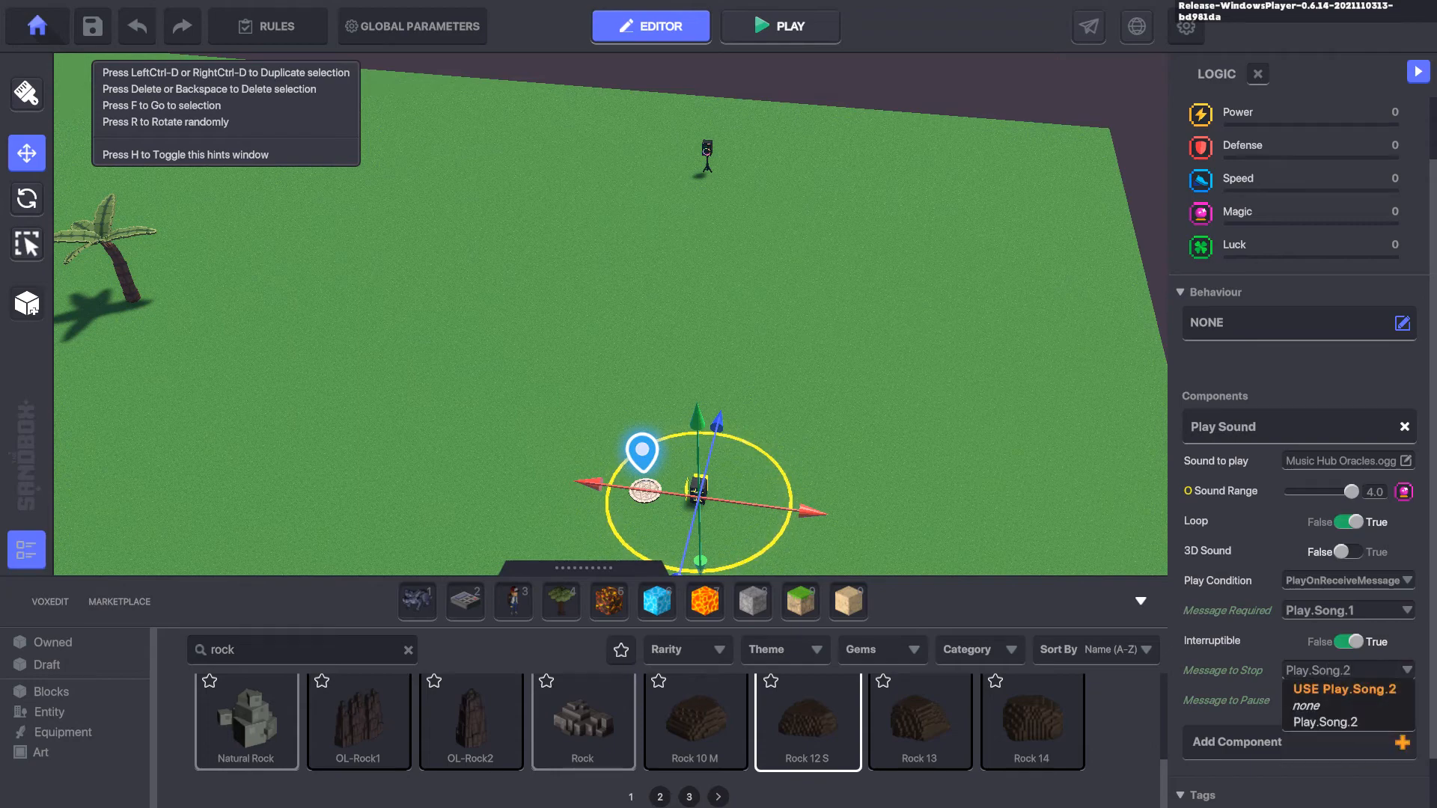
key("Return")
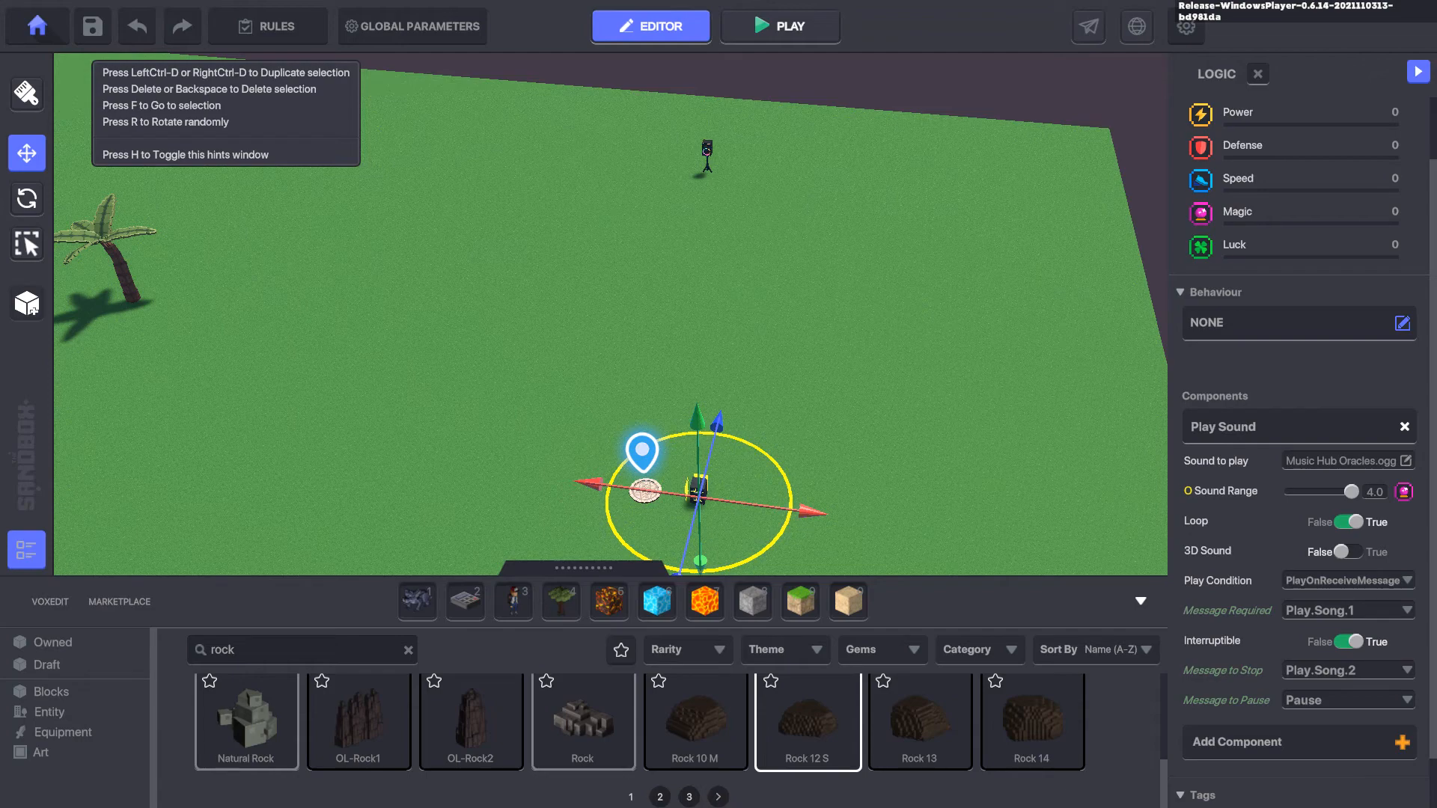
Step: Place another Rock 12 S on the open grass beyond the palm trees
right_click_drag(610, 314, 745, 431)
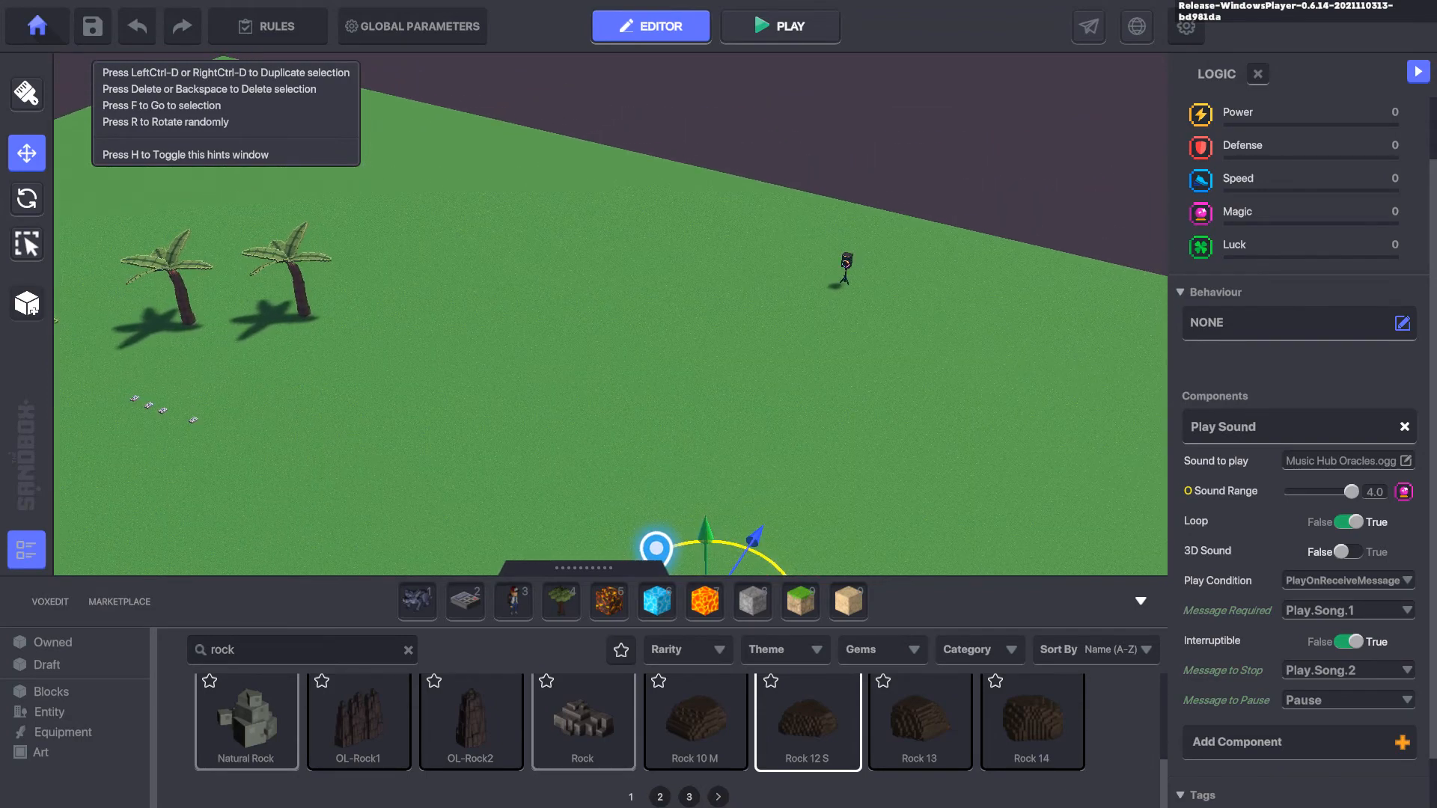
left_click(845, 266)
middle_click_drag(610, 314, 674, 380)
middle_click_drag(610, 315, 691, 382)
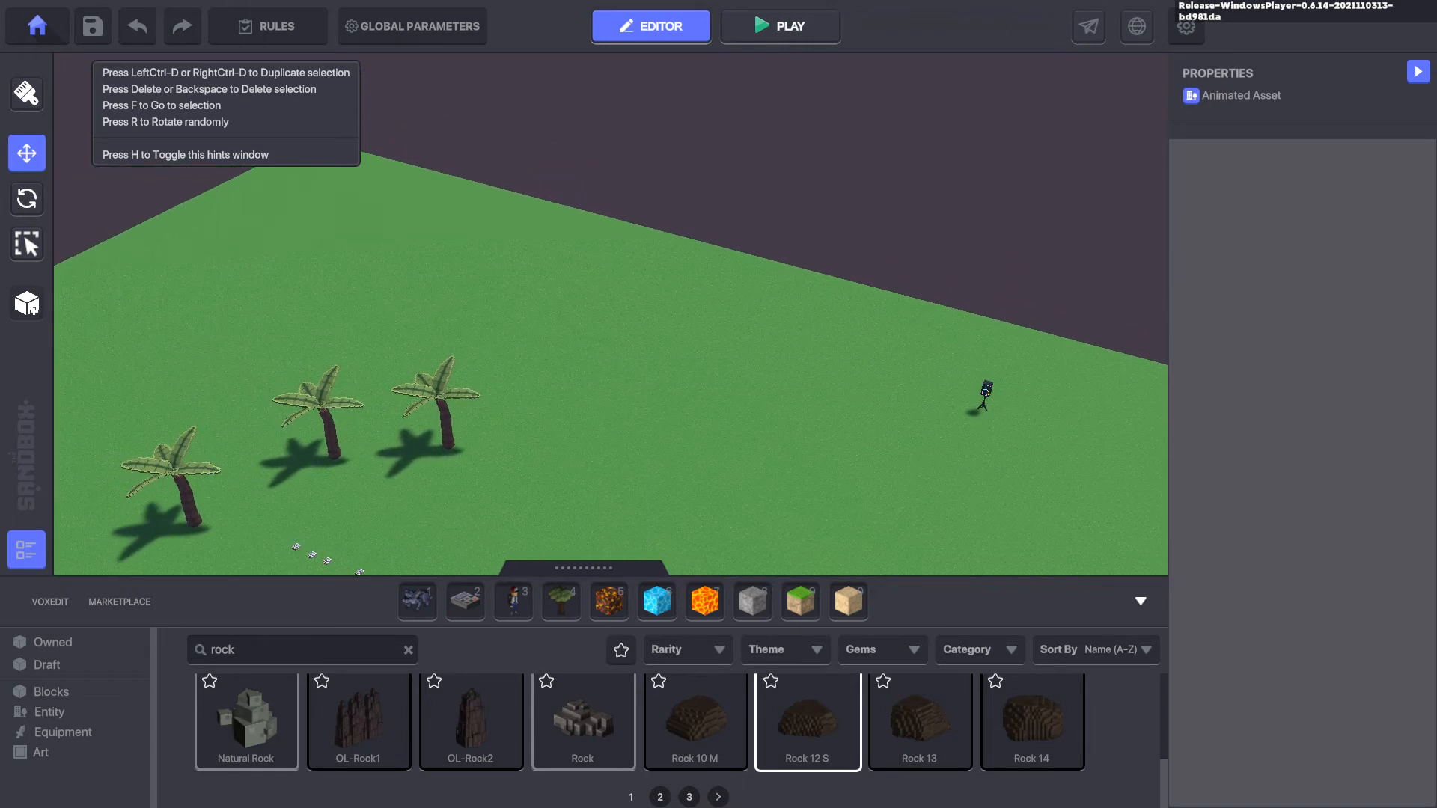
left_click(223, 650)
left_click(807, 719)
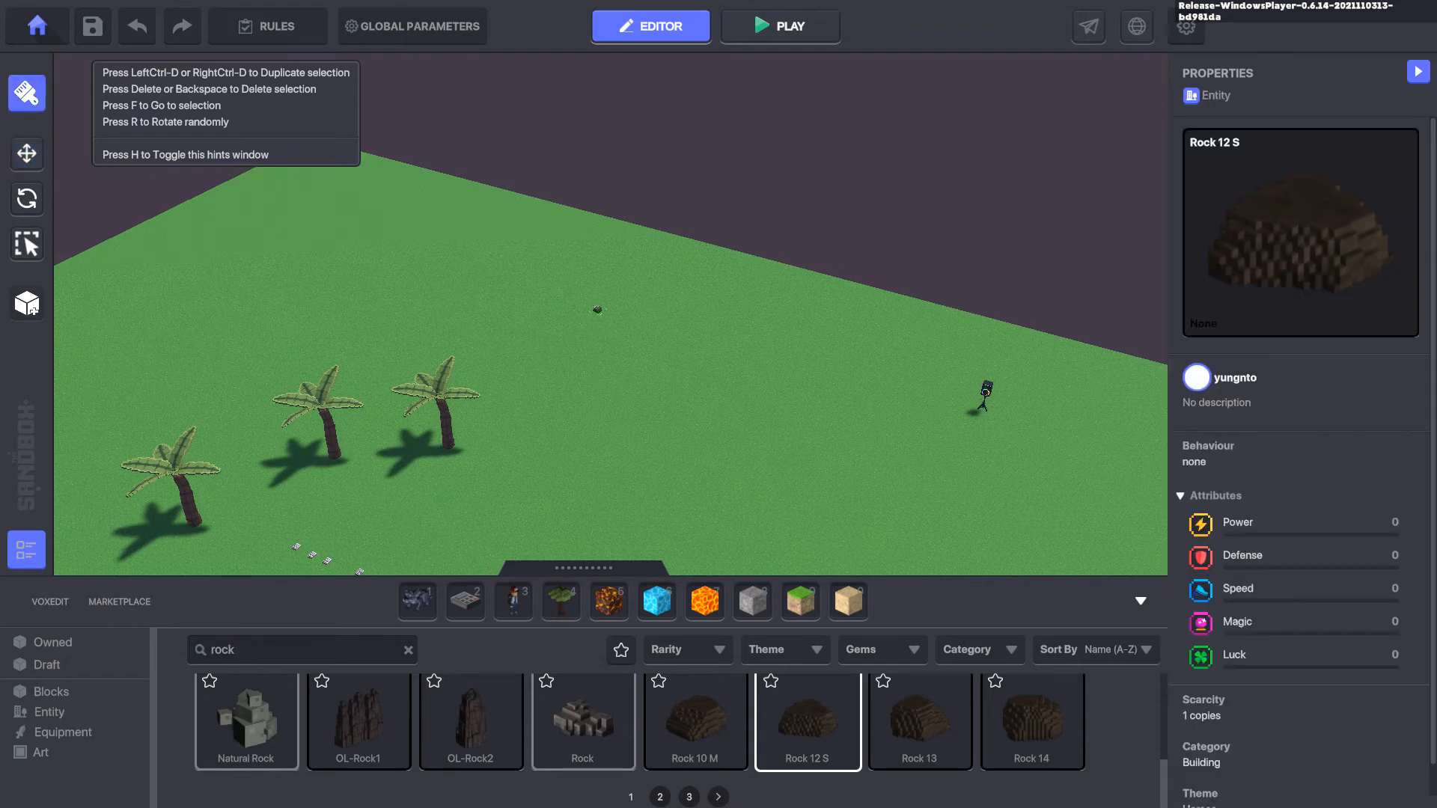
left_click(533, 278)
Step: Search the assets for speaker and place a Loudspeaker beside the new rock beyond the palm trees
left_click(223, 650)
type("speaker")
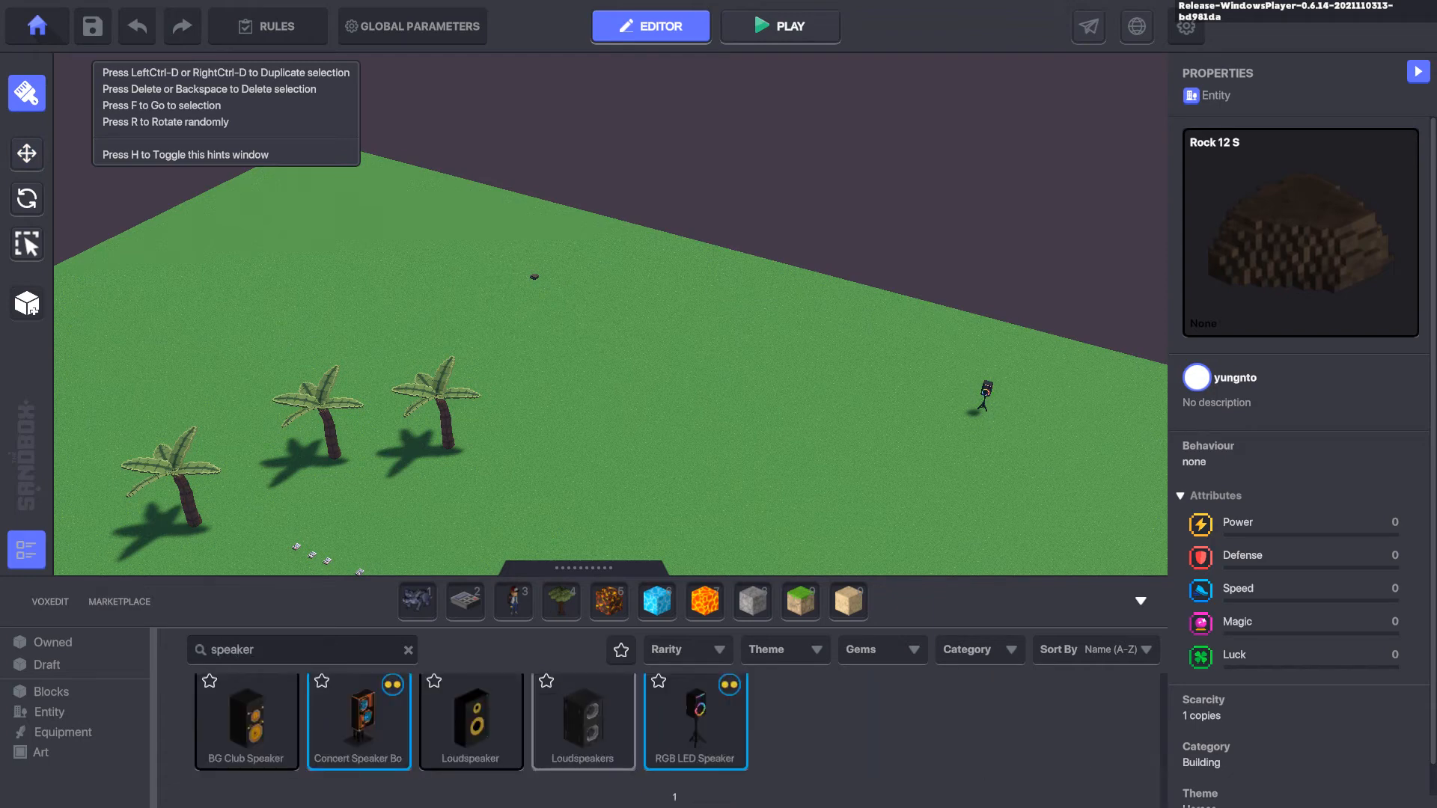
left_click(247, 720)
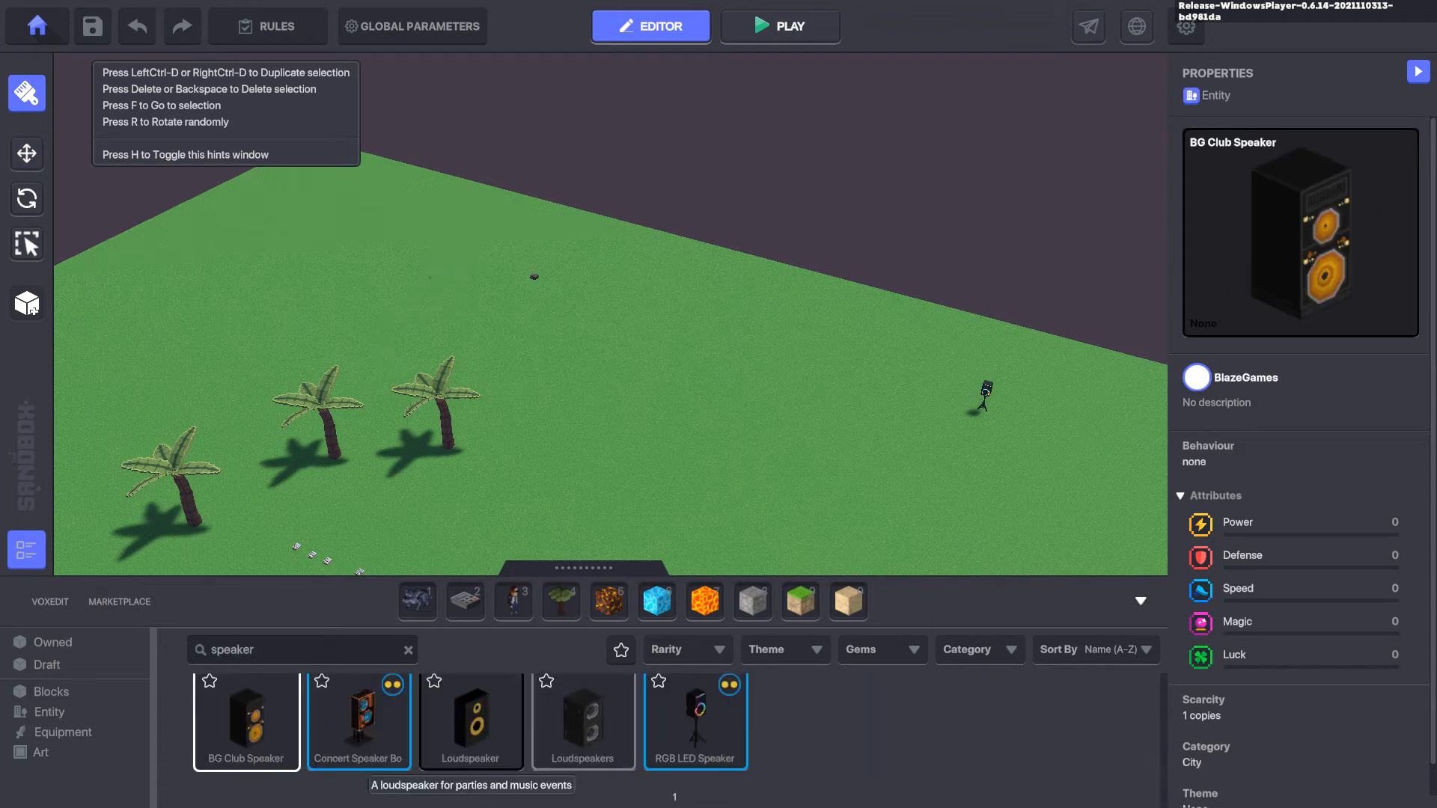
left_click(470, 719)
left_click(487, 265)
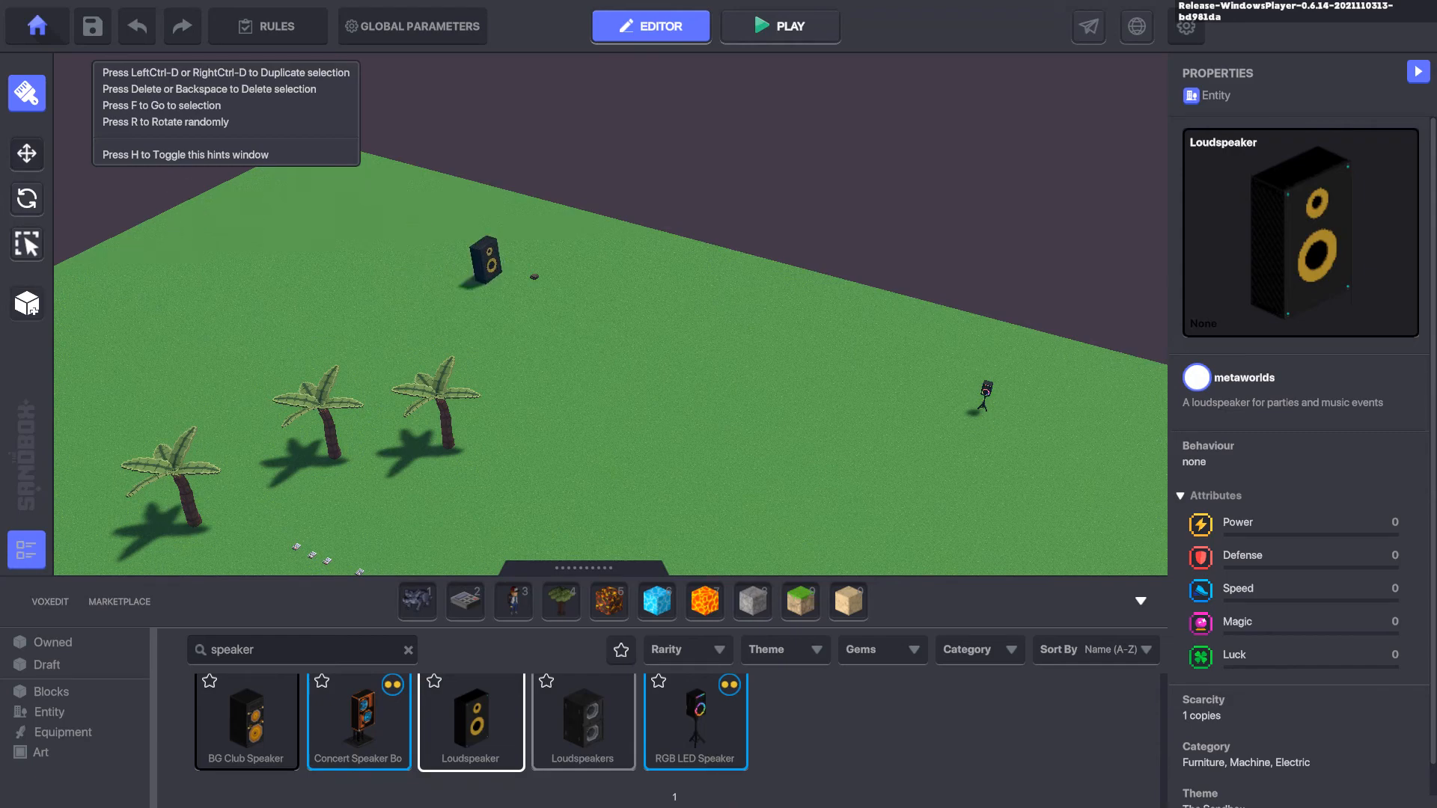
Step: Add a Play Sound component to the Loudspeaker standing on the open grass beyond the palm trees
key("Escape")
scroll(479, 262, "up", 1)
left_click(492, 265)
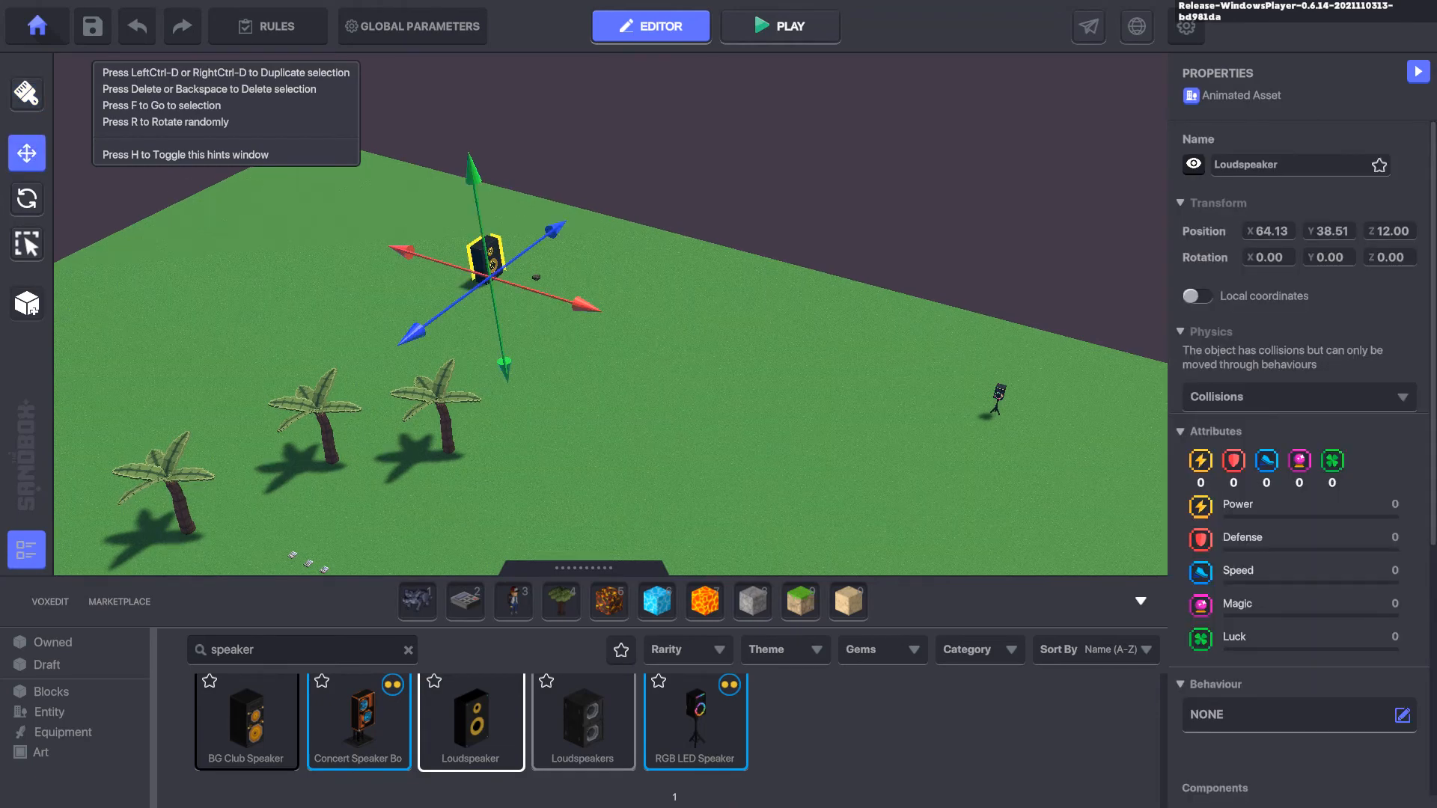
scroll(1299, 434, "down", 5)
scroll(1298, 434, "up", 5)
scroll(1298, 434, "down", 5)
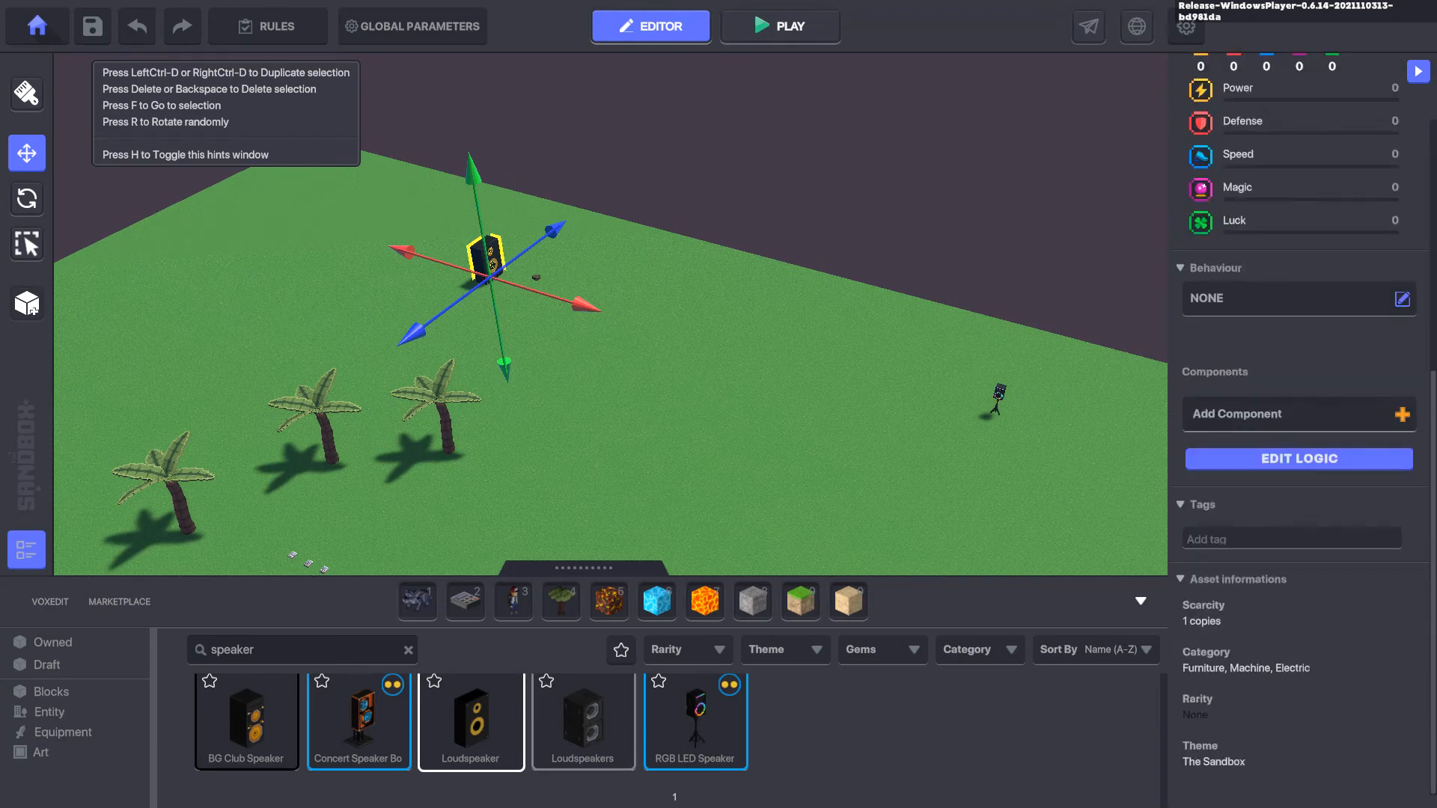
left_click(1298, 413)
left_click(911, 449)
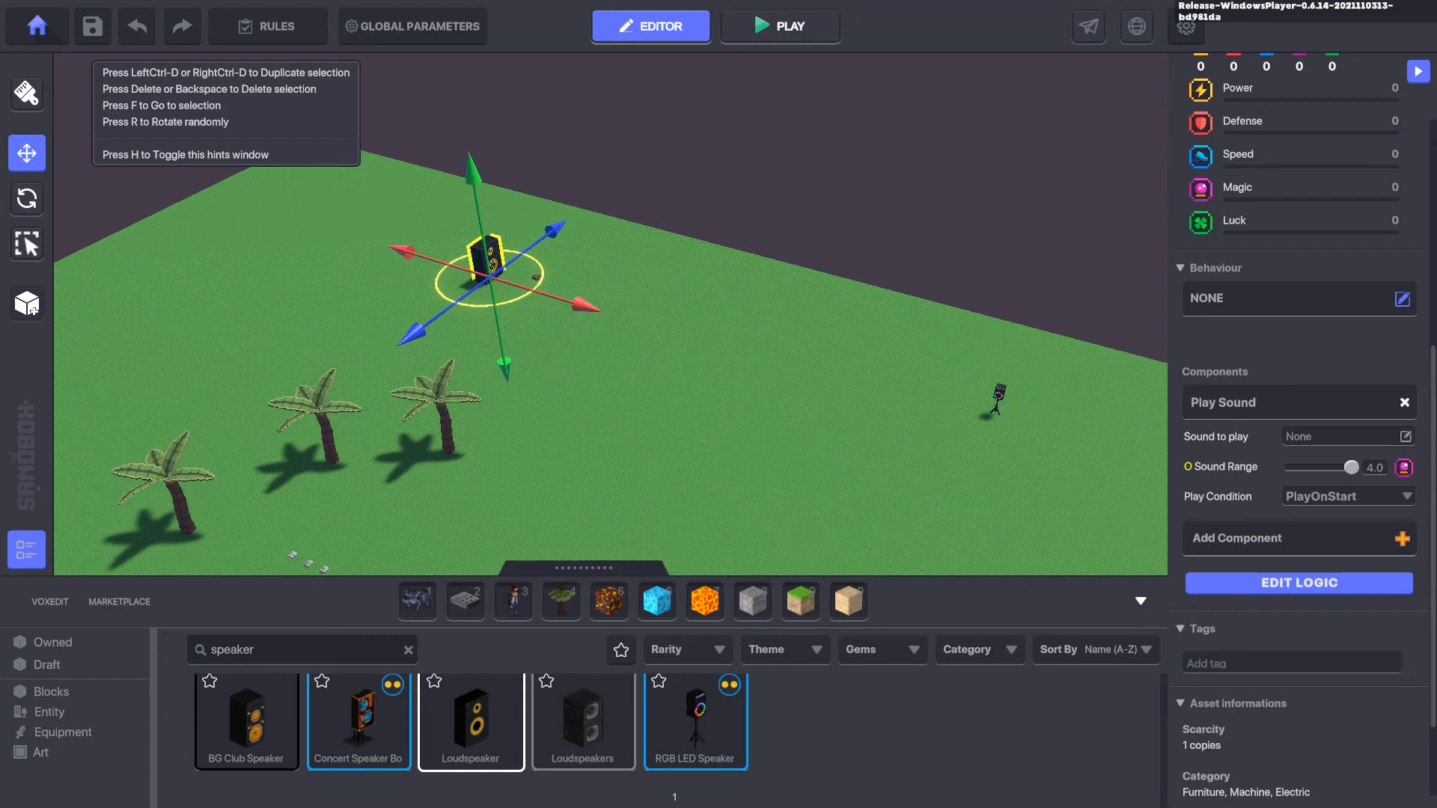
Step: Choose Music Disco.ogg as the Loudspeaker's sound, with Loop turned on and 3D Sound turned off
left_click(1299, 582)
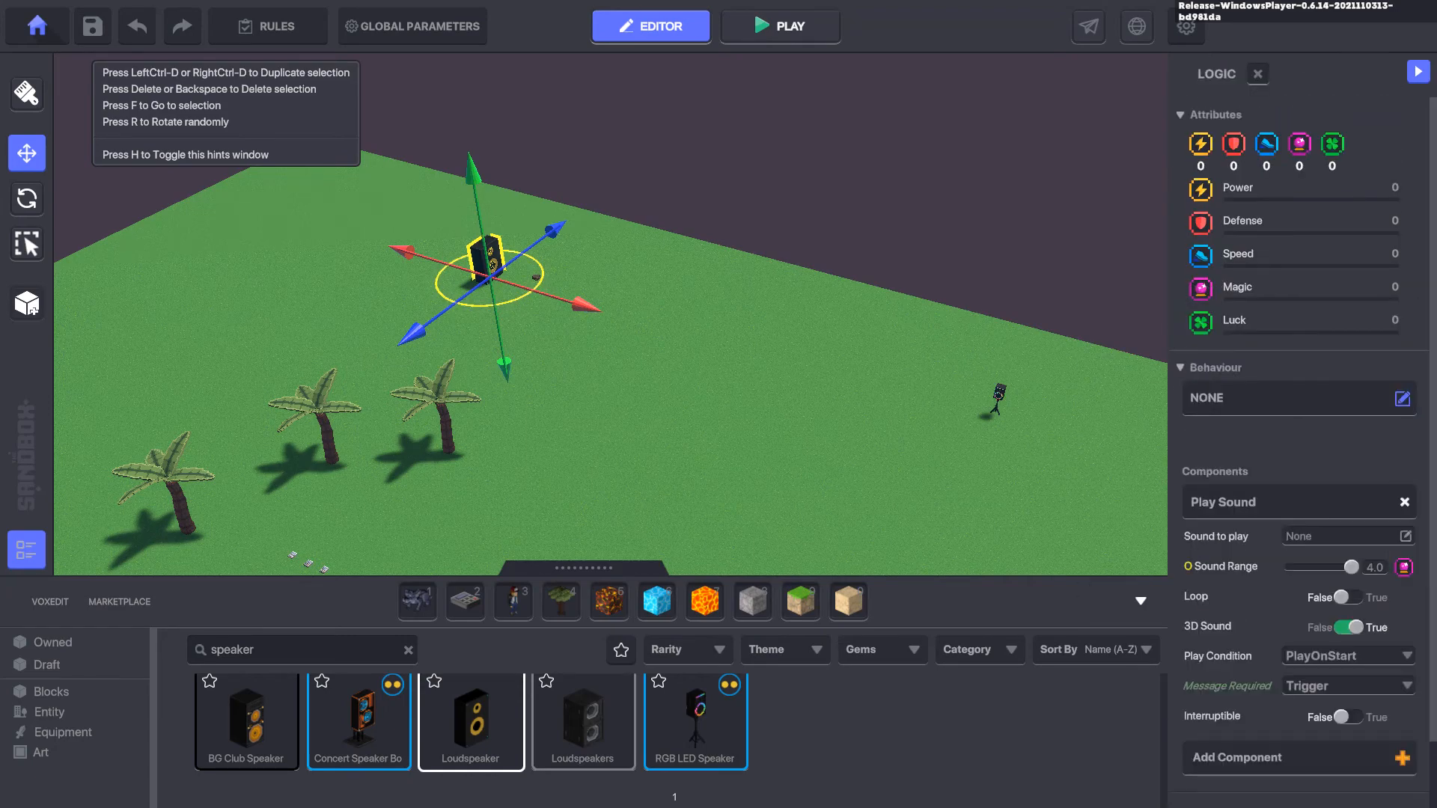
left_click(1405, 535)
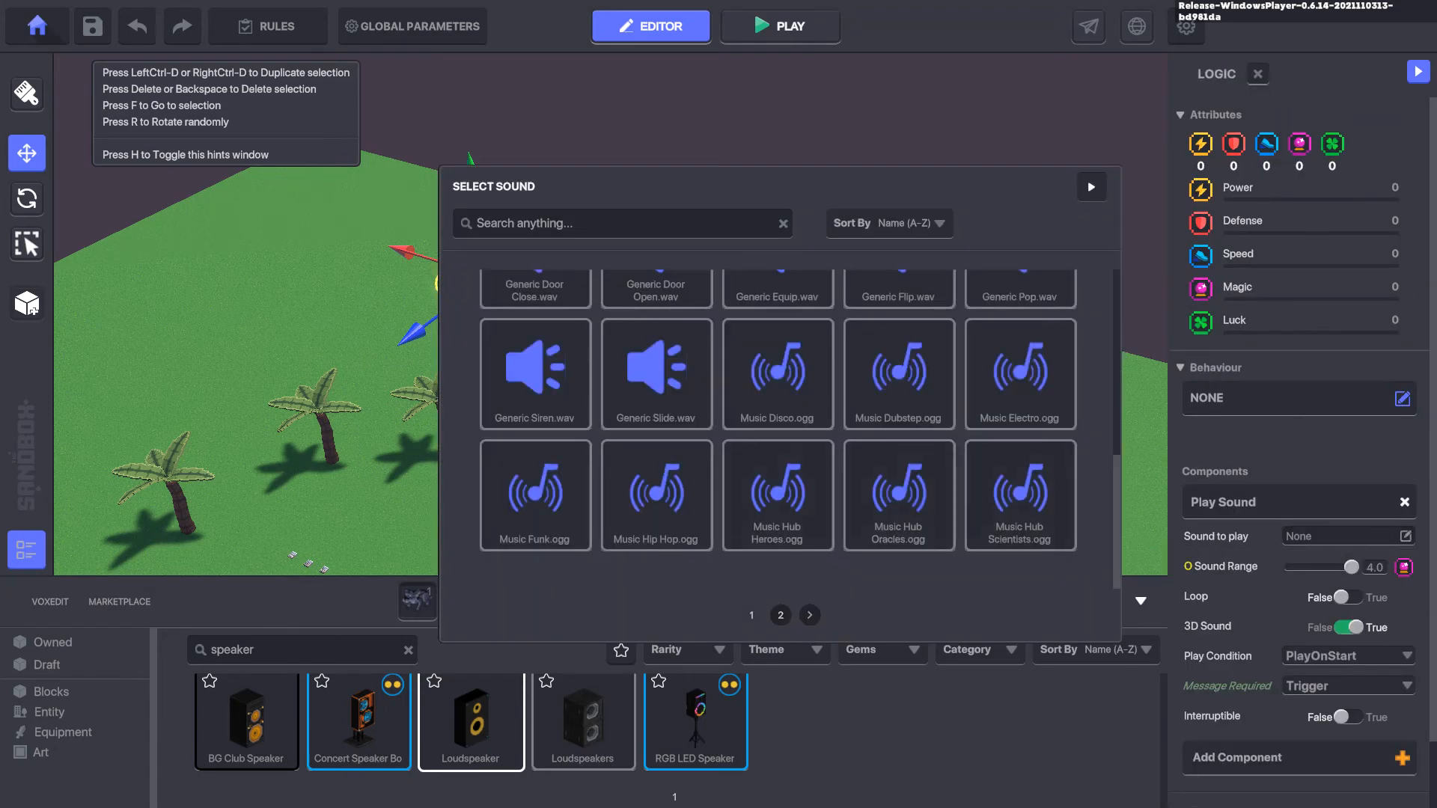
left_click(778, 374)
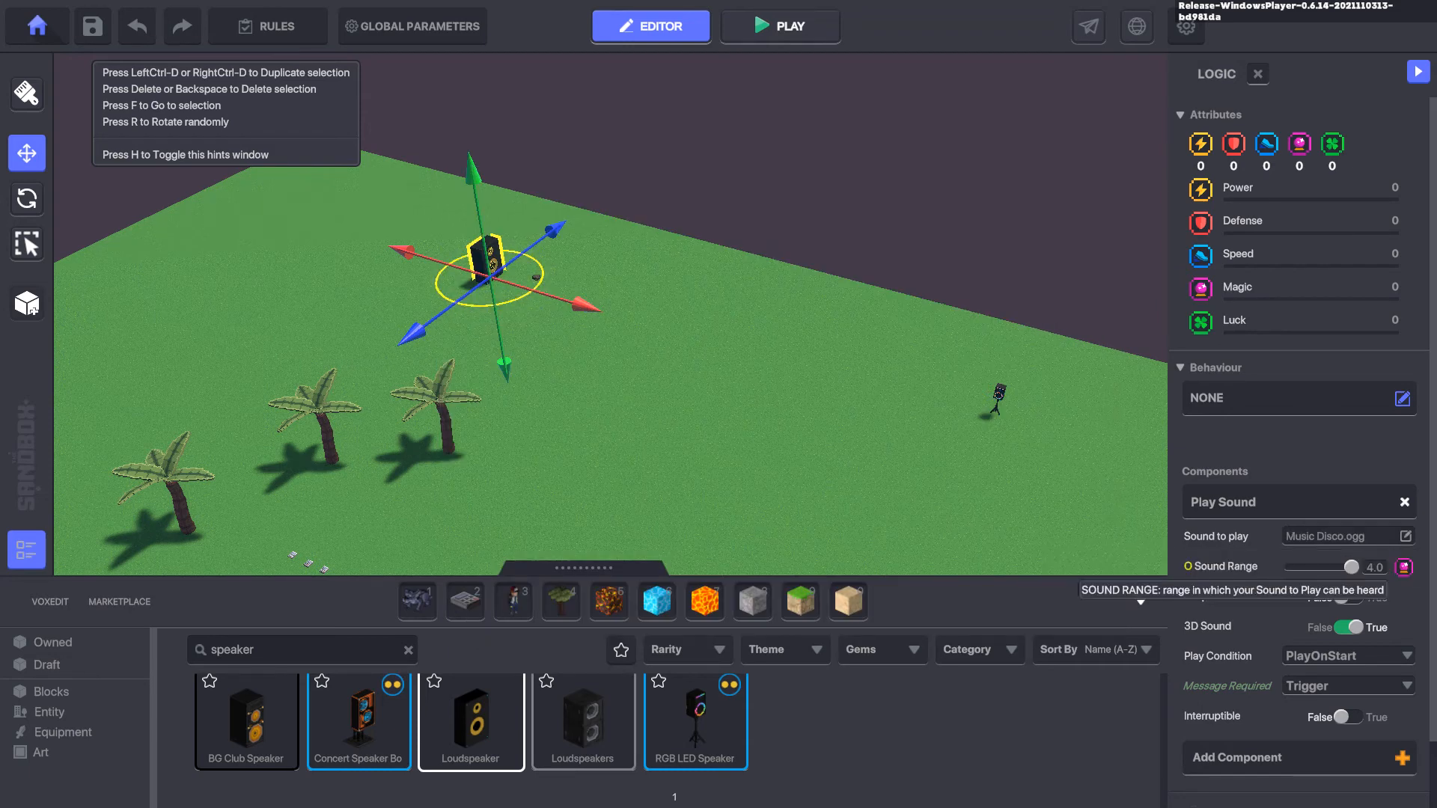
left_click(1348, 597)
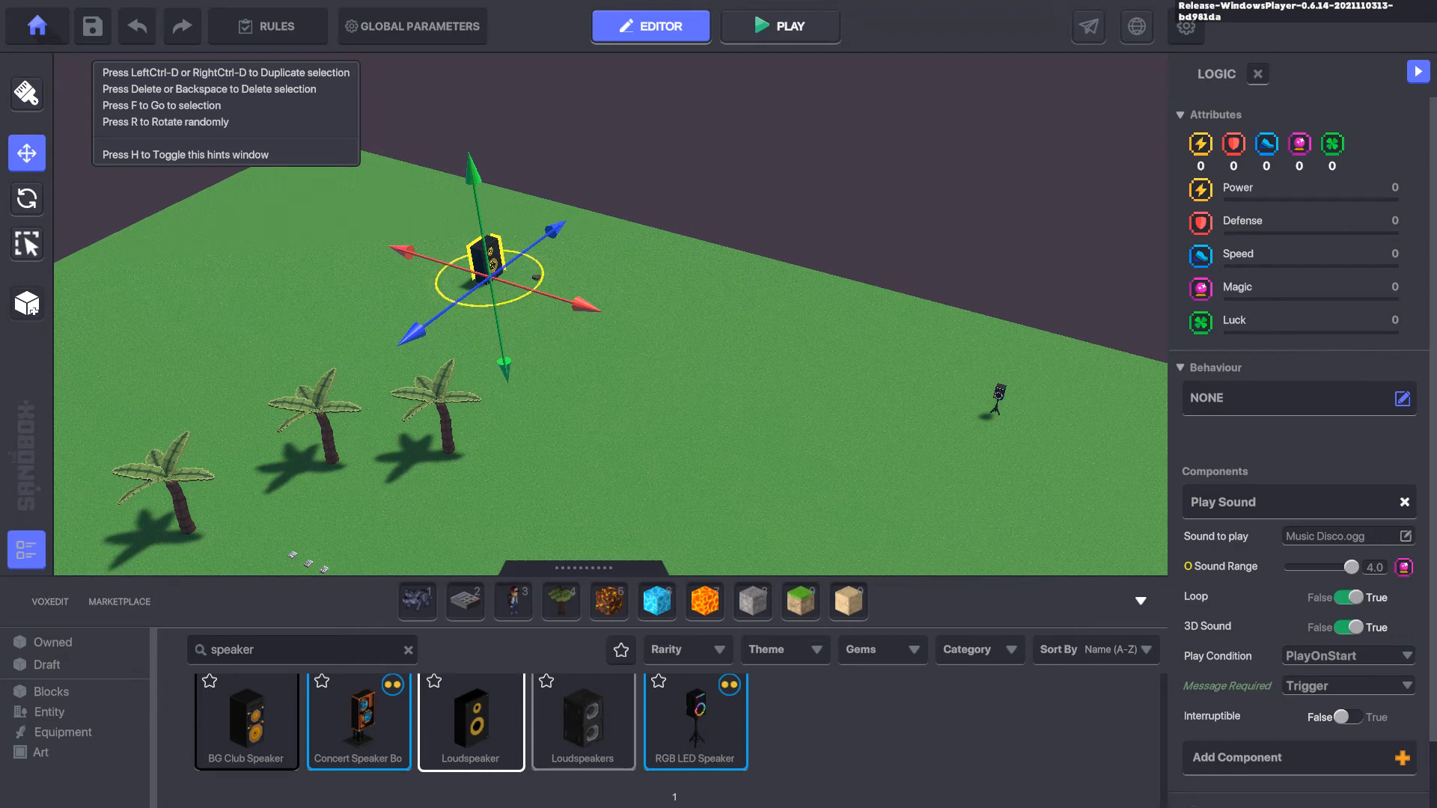
left_click(1348, 627)
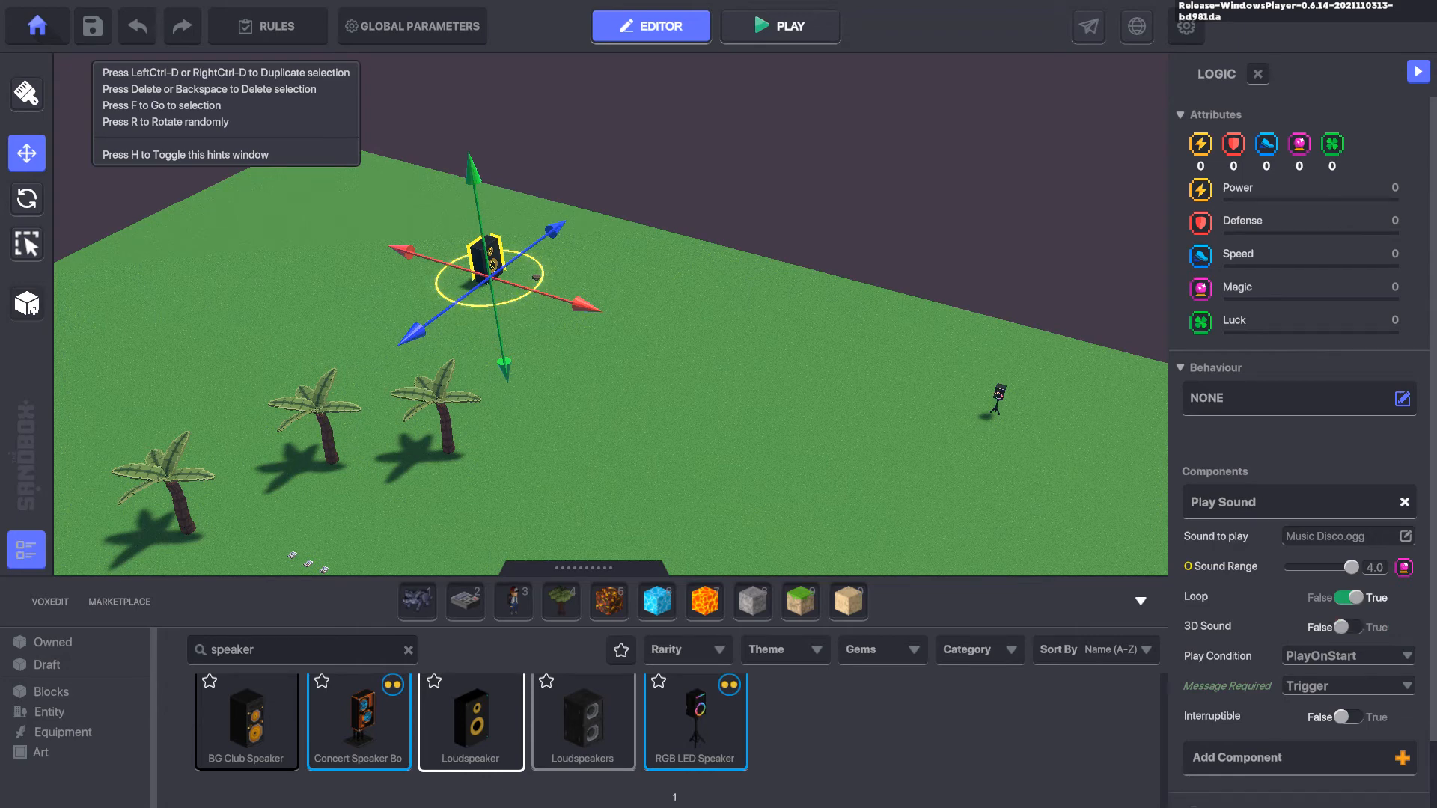
Step: Set the Loudspeaker's Play Condition to PlayOnReceiveMessage with Play.Song.3 as the required message
left_click(1340, 656)
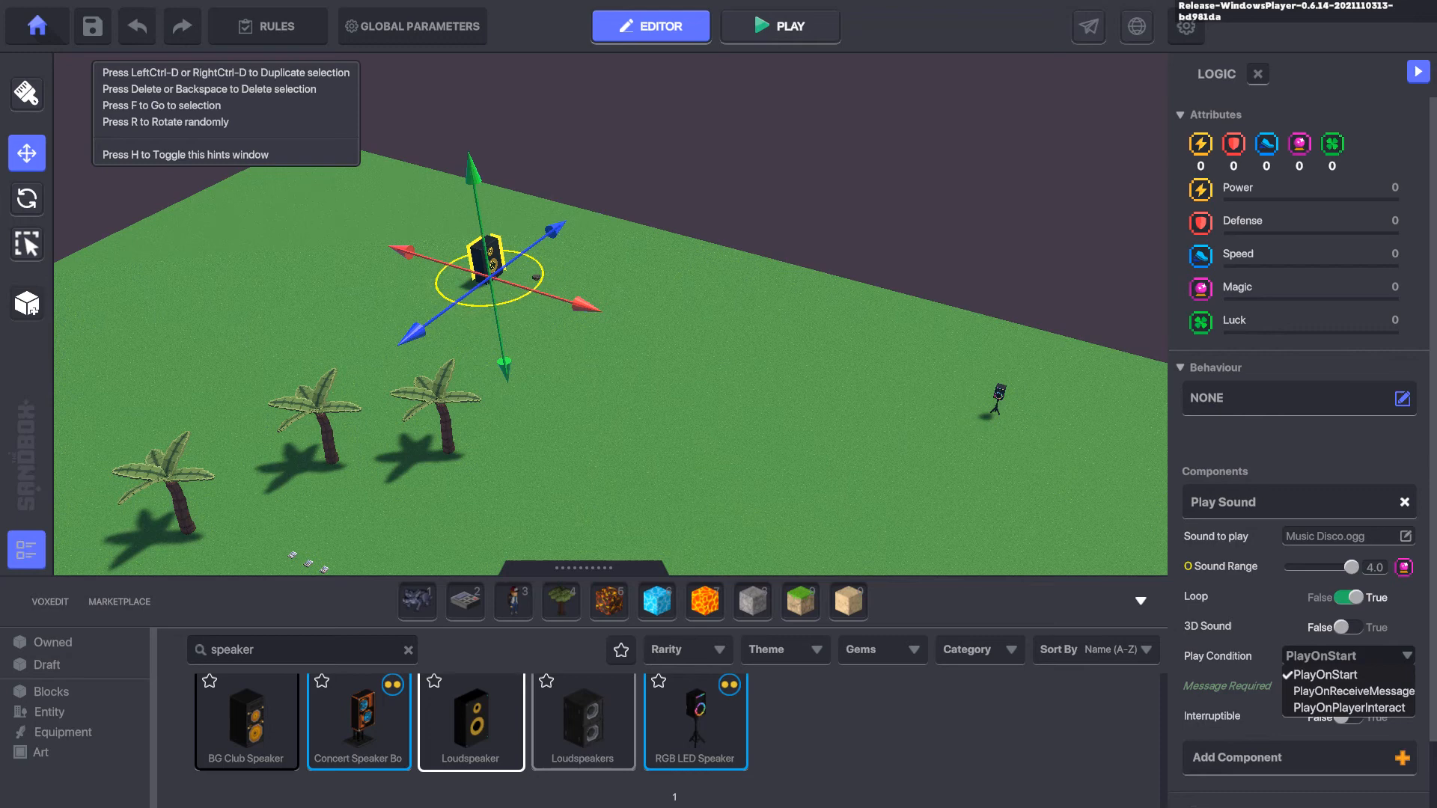
left_click(1353, 691)
left_click(1348, 686)
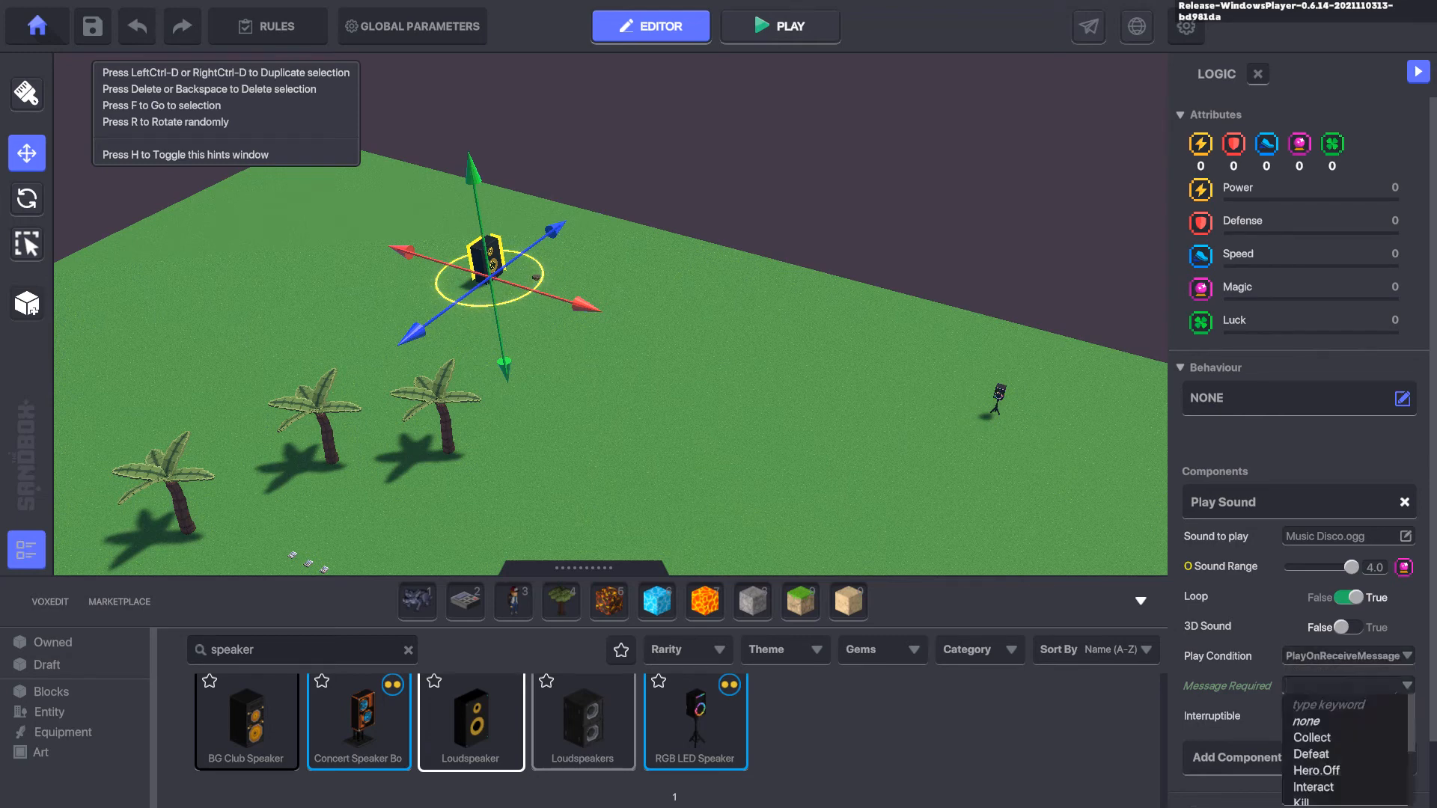
type("Play.")
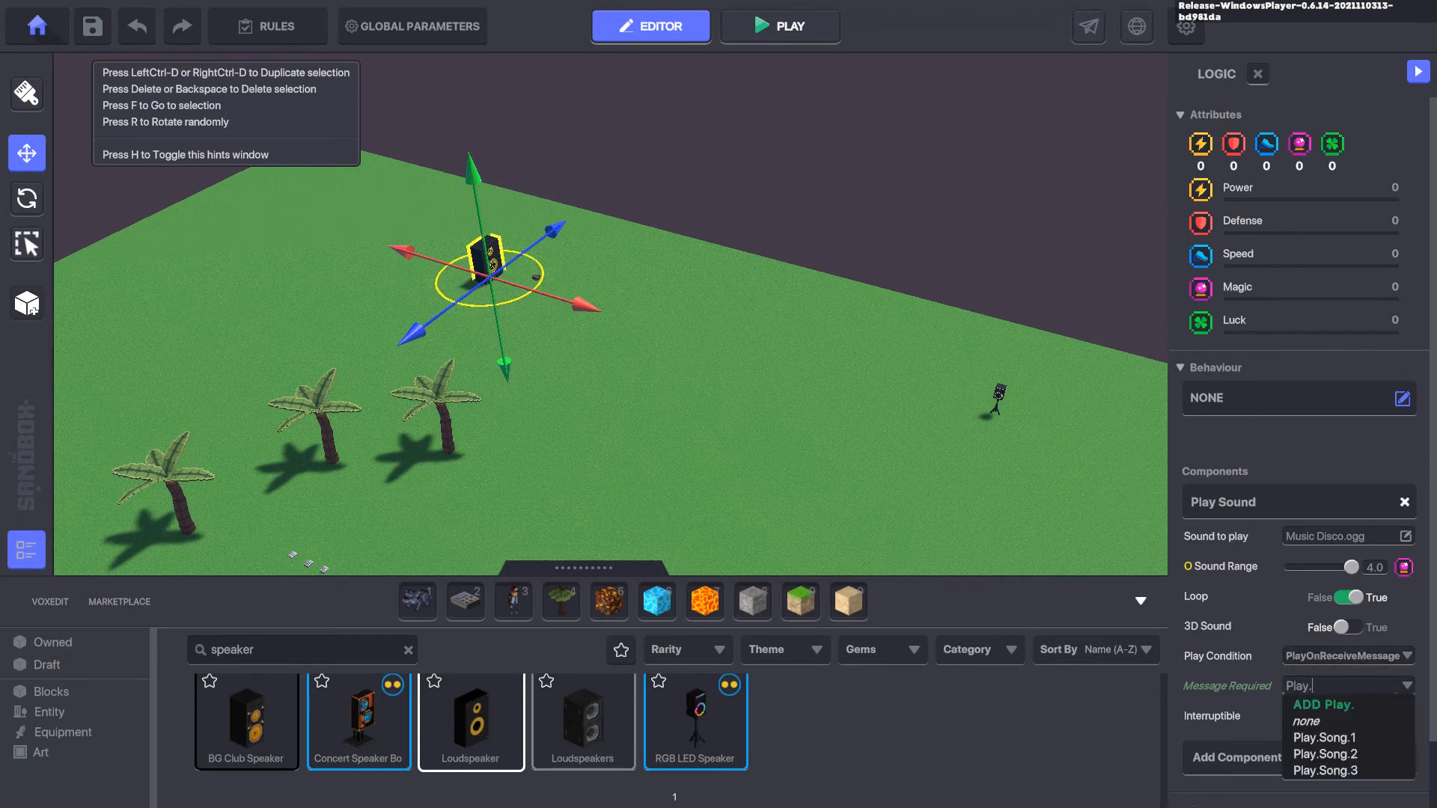
left_click(1324, 771)
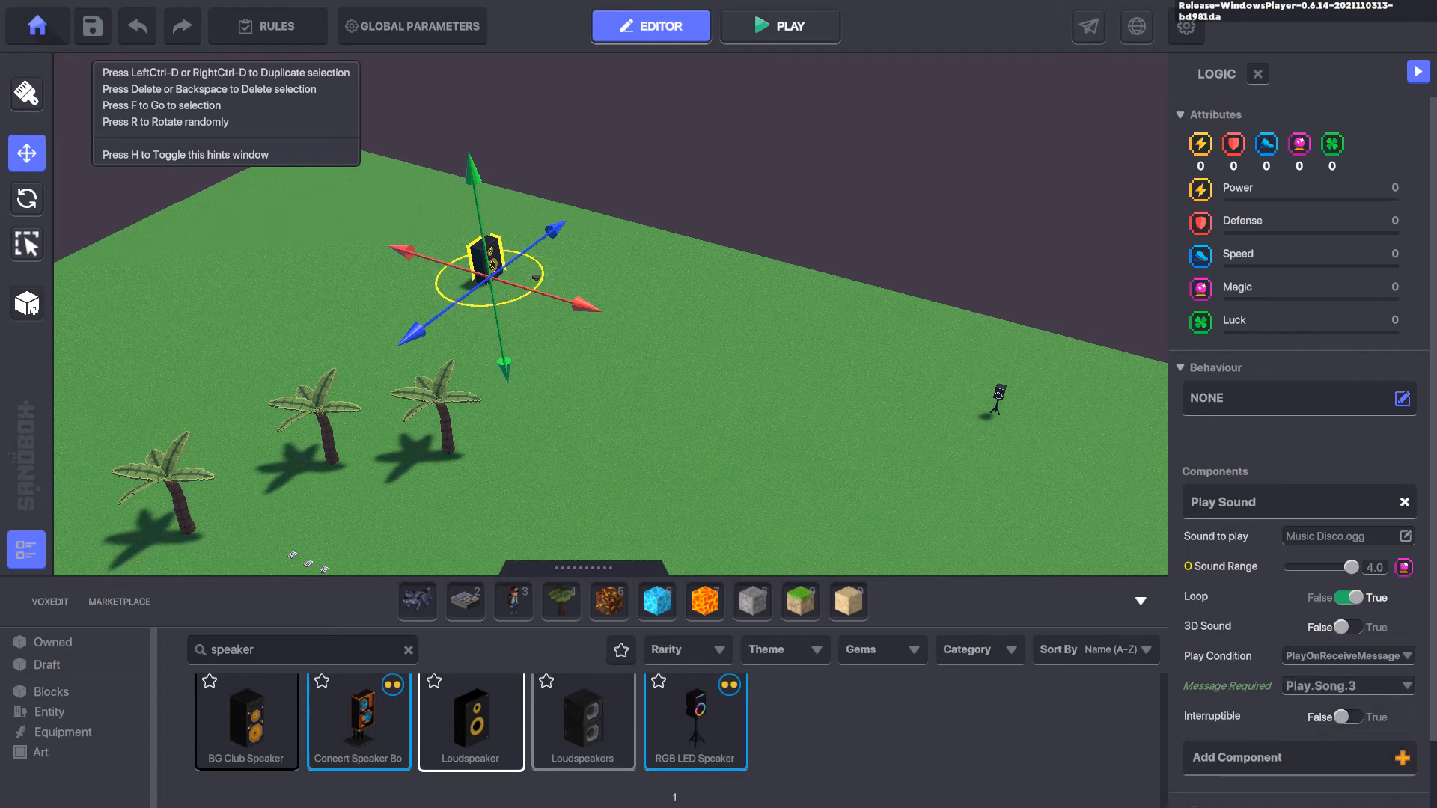
Step: Make the Loudspeaker's sound interruptible and set its Message to Stop to a new message, Play.Song.4
left_click(1347, 717)
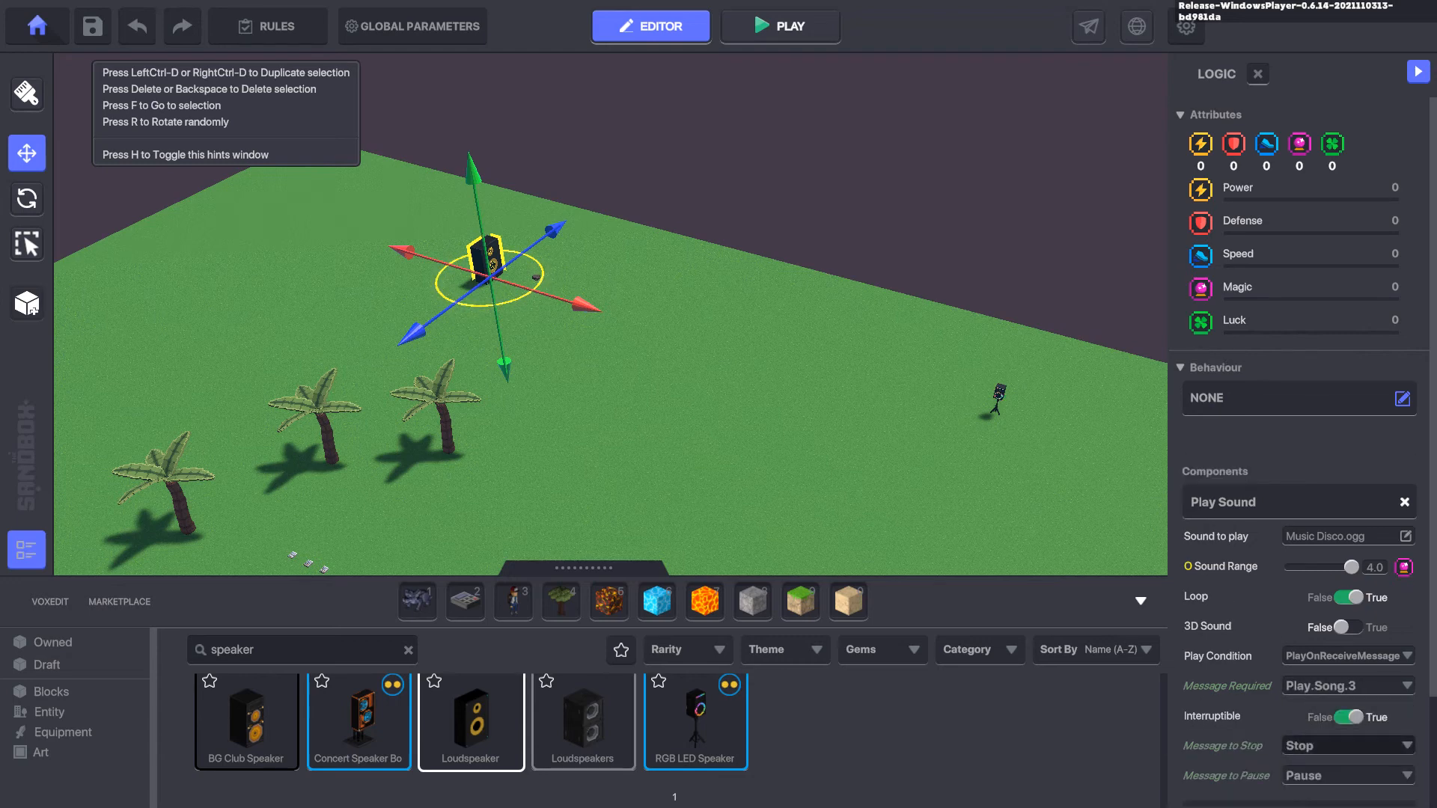
left_click(1348, 745)
type("Play.Song")
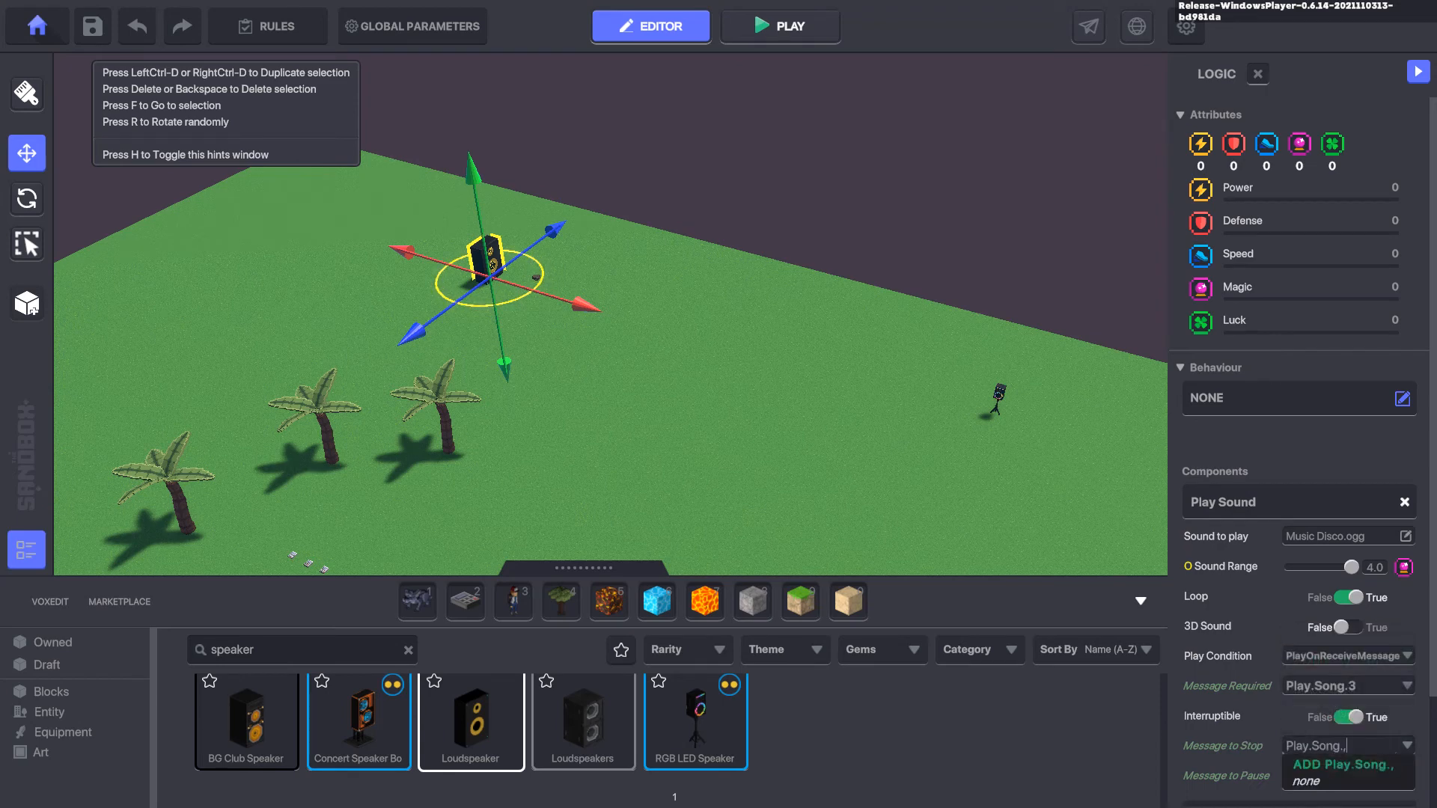
type(".4")
key("Return")
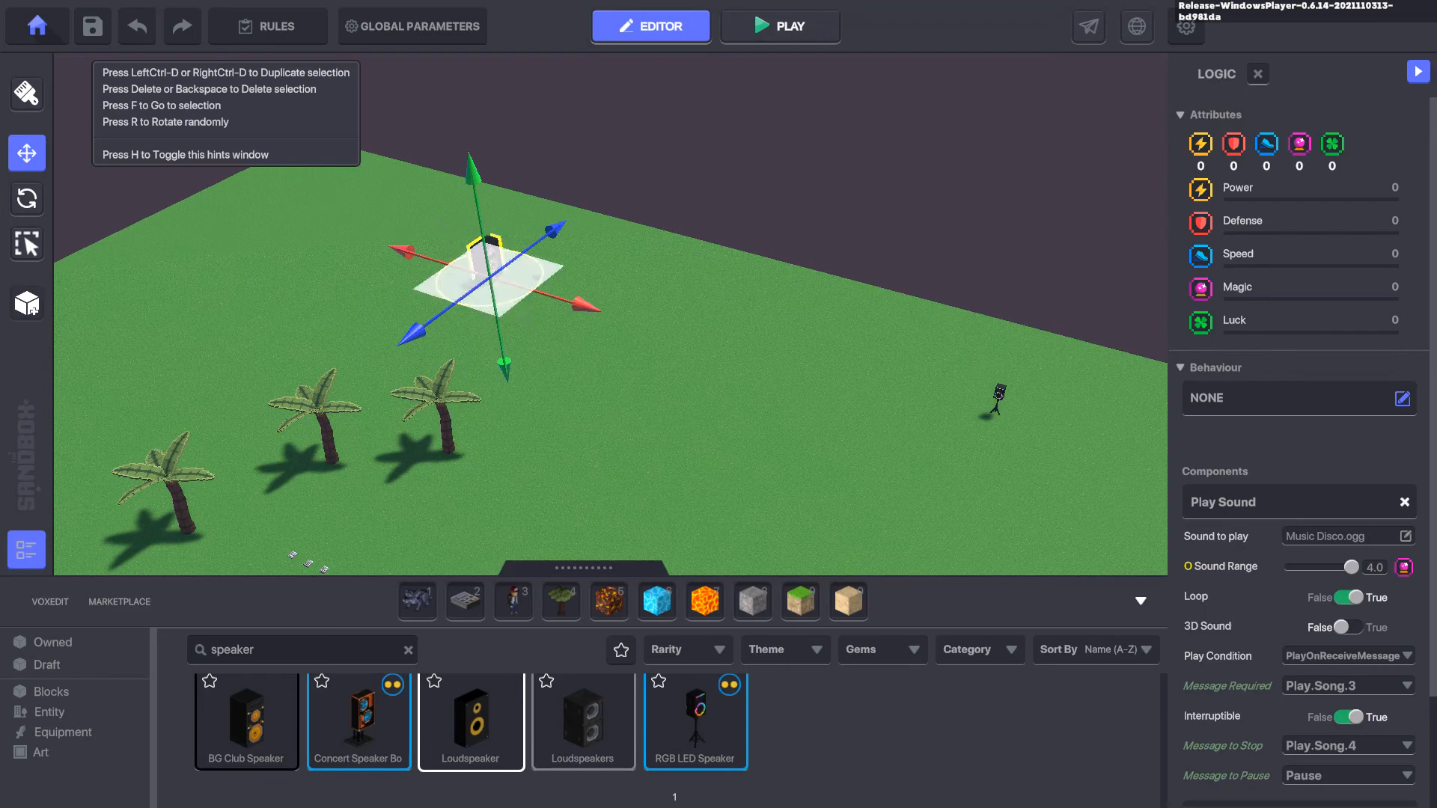
Step: Move the rock beside the Loudspeaker slightly closer to it and add a Speaker component to the rock
key("Escape")
left_click(536, 277)
left_click_drag(629, 308, 612, 300)
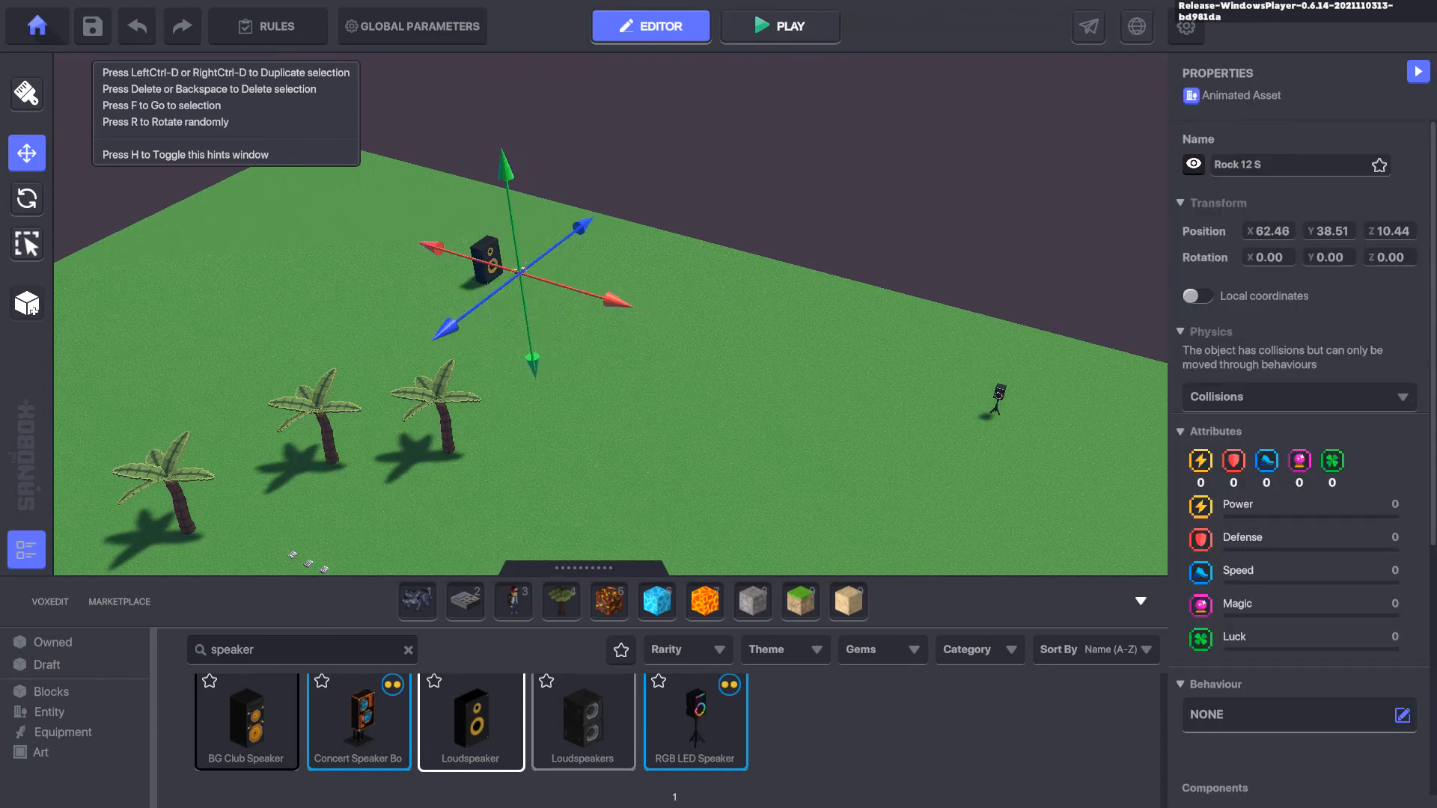
scroll(1299, 449, "down", 5)
left_click(1300, 494)
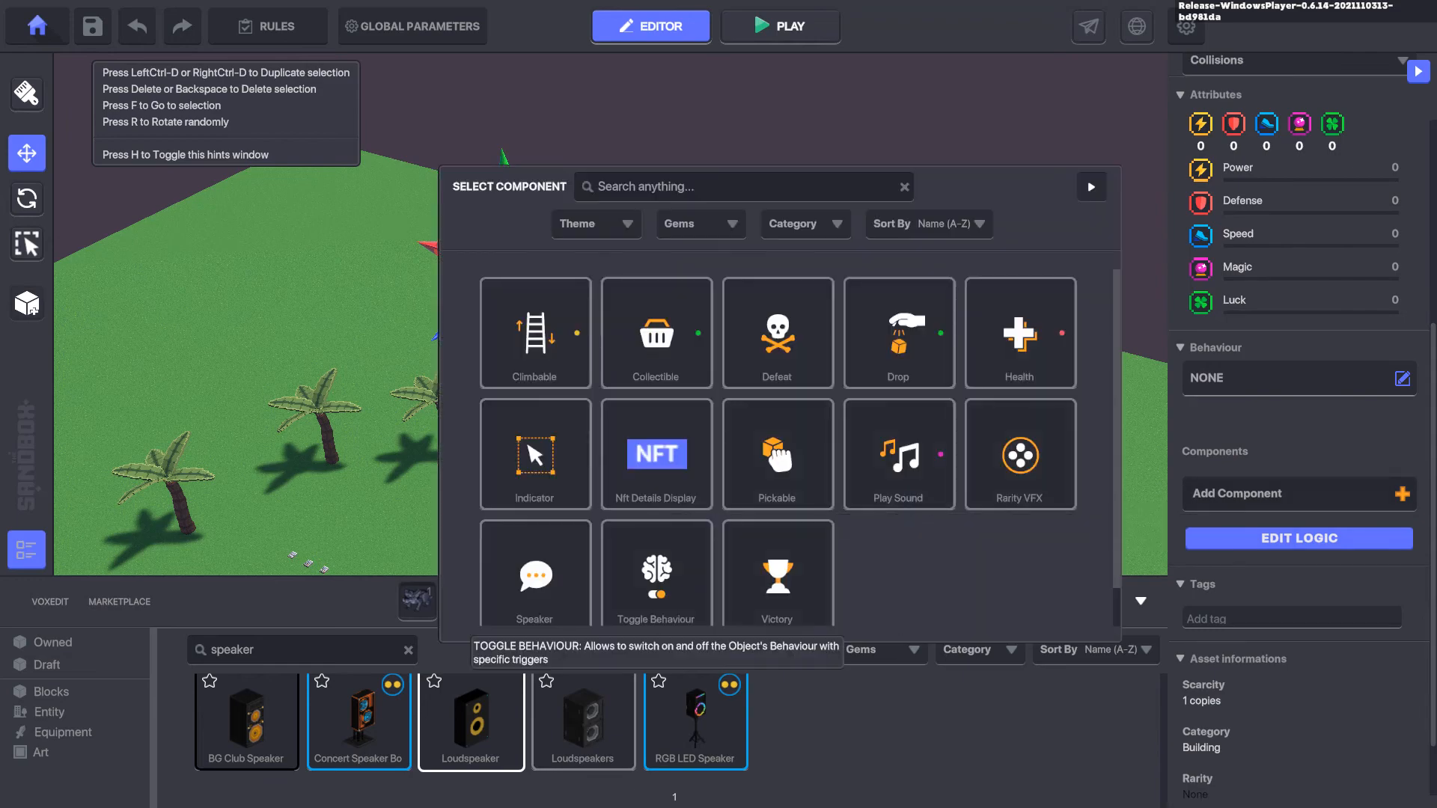
left_click(534, 576)
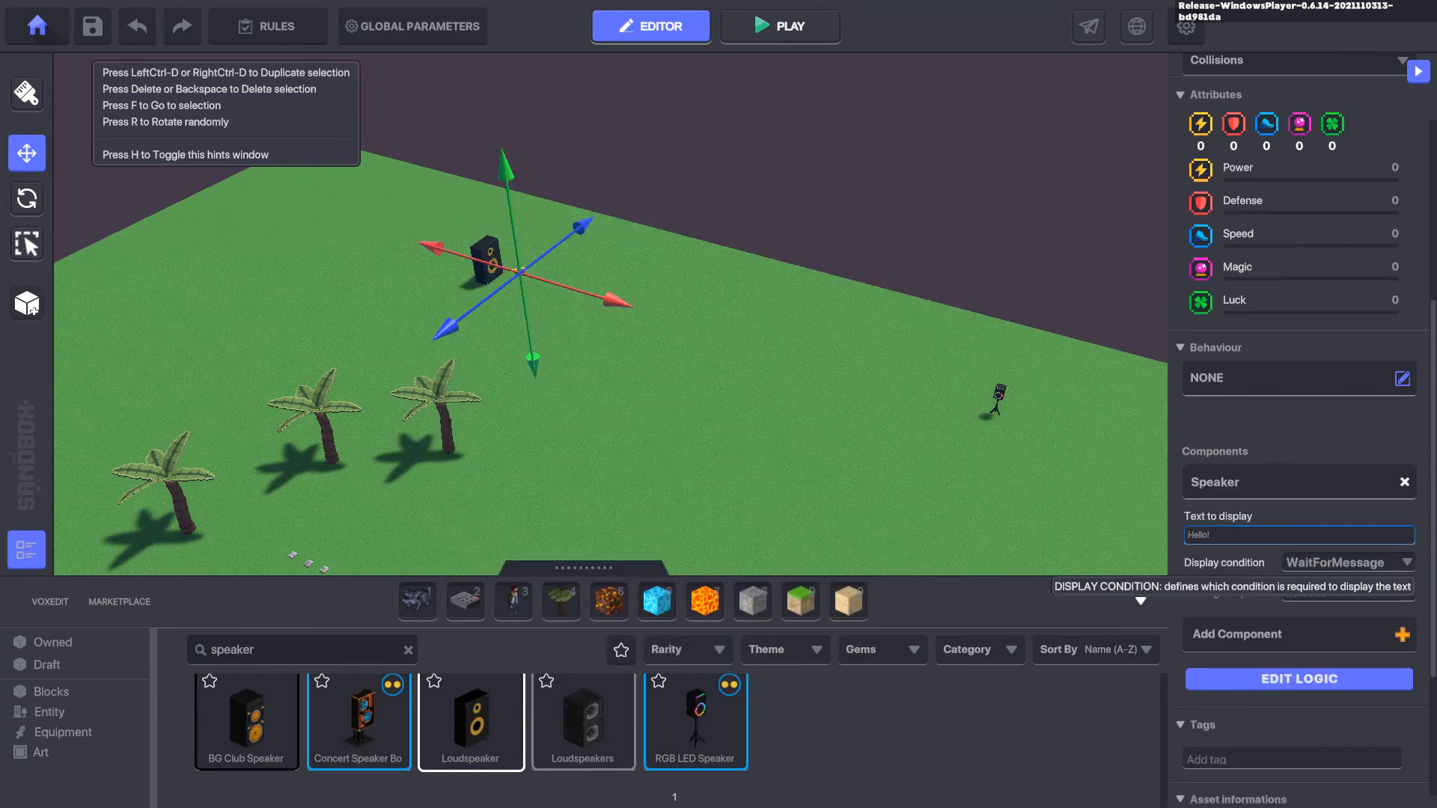
Step: Clear the rock's display text, set its display condition to DetectEntity, and shift the rock in front of the Loudspeaker
left_click(1209, 535)
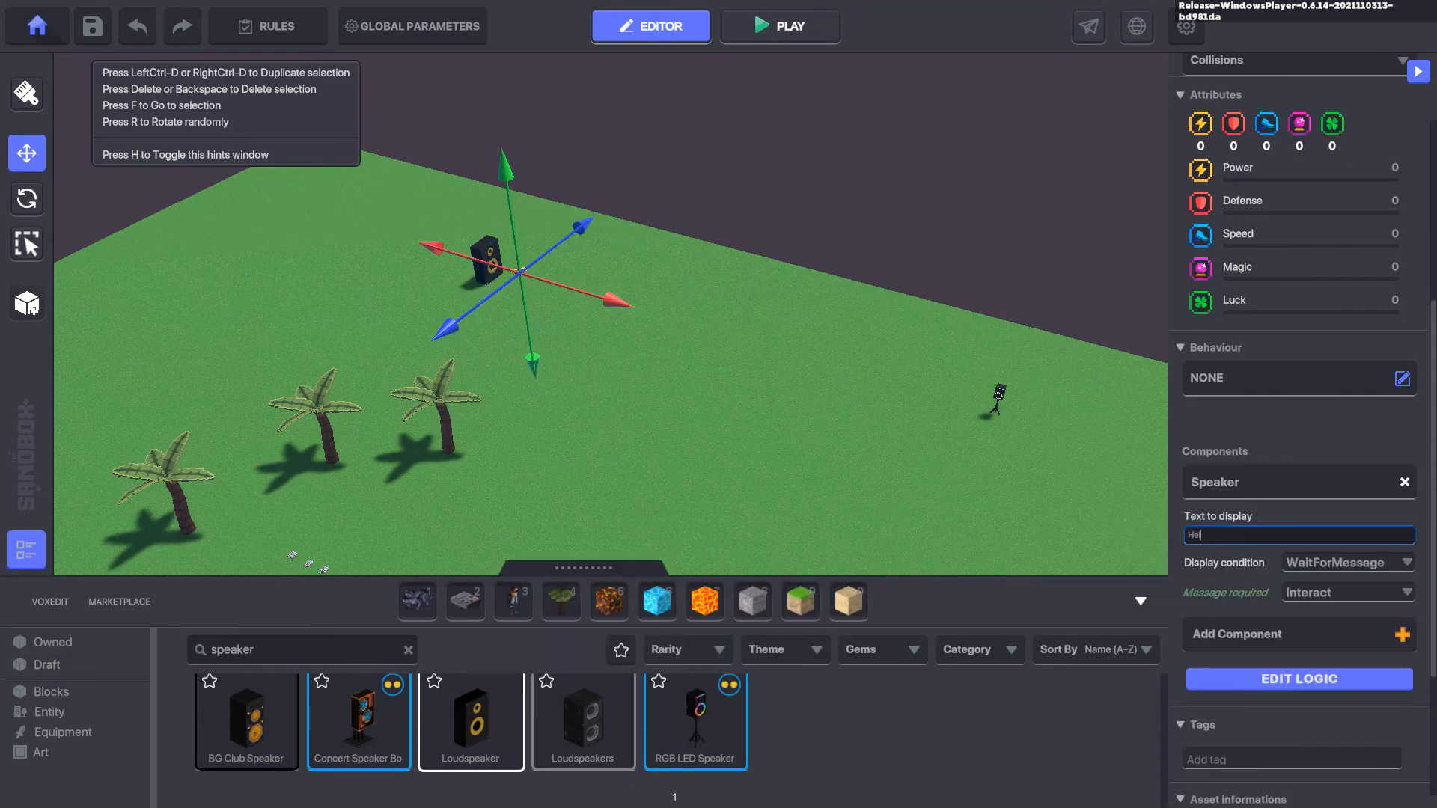
left_click(1347, 562)
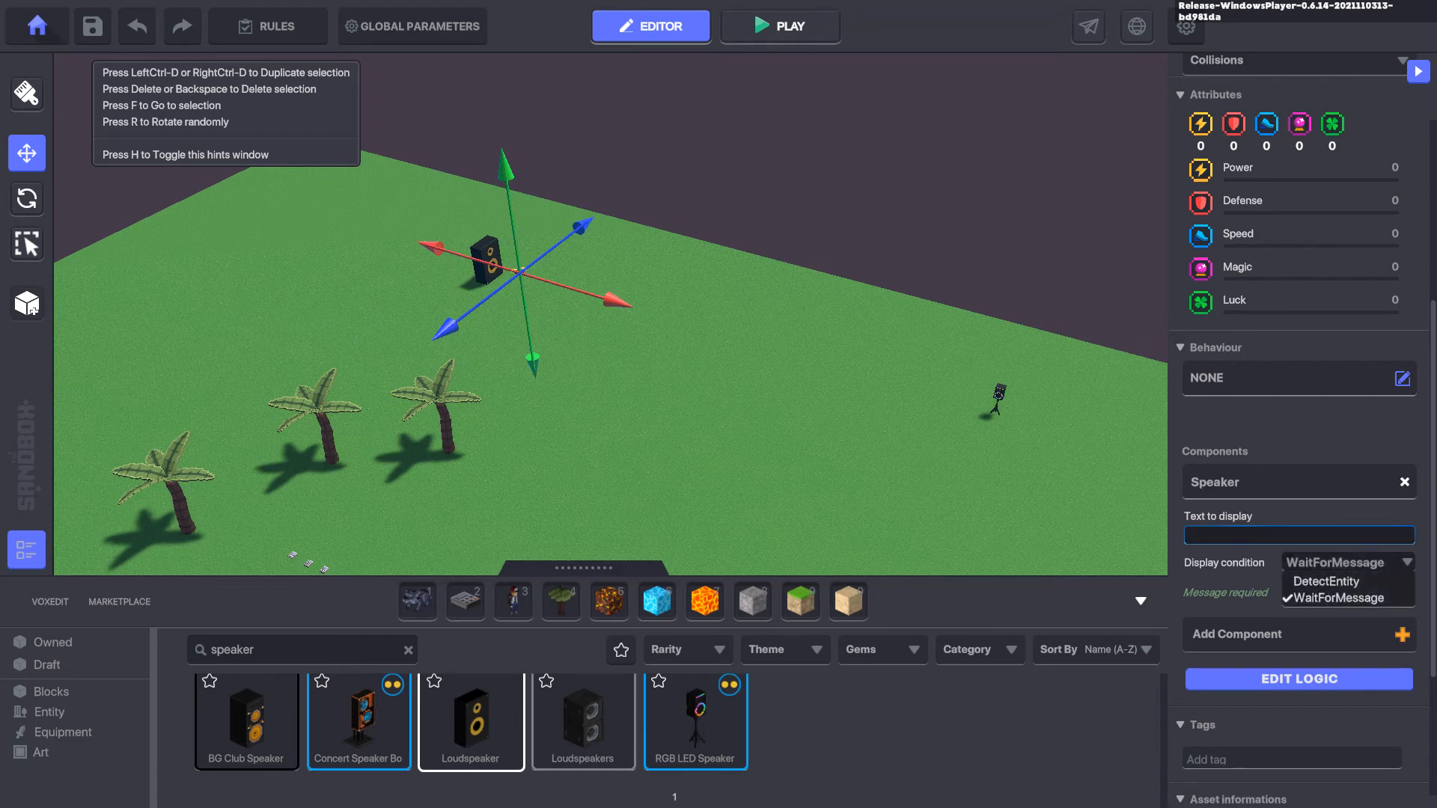
left_click(1325, 582)
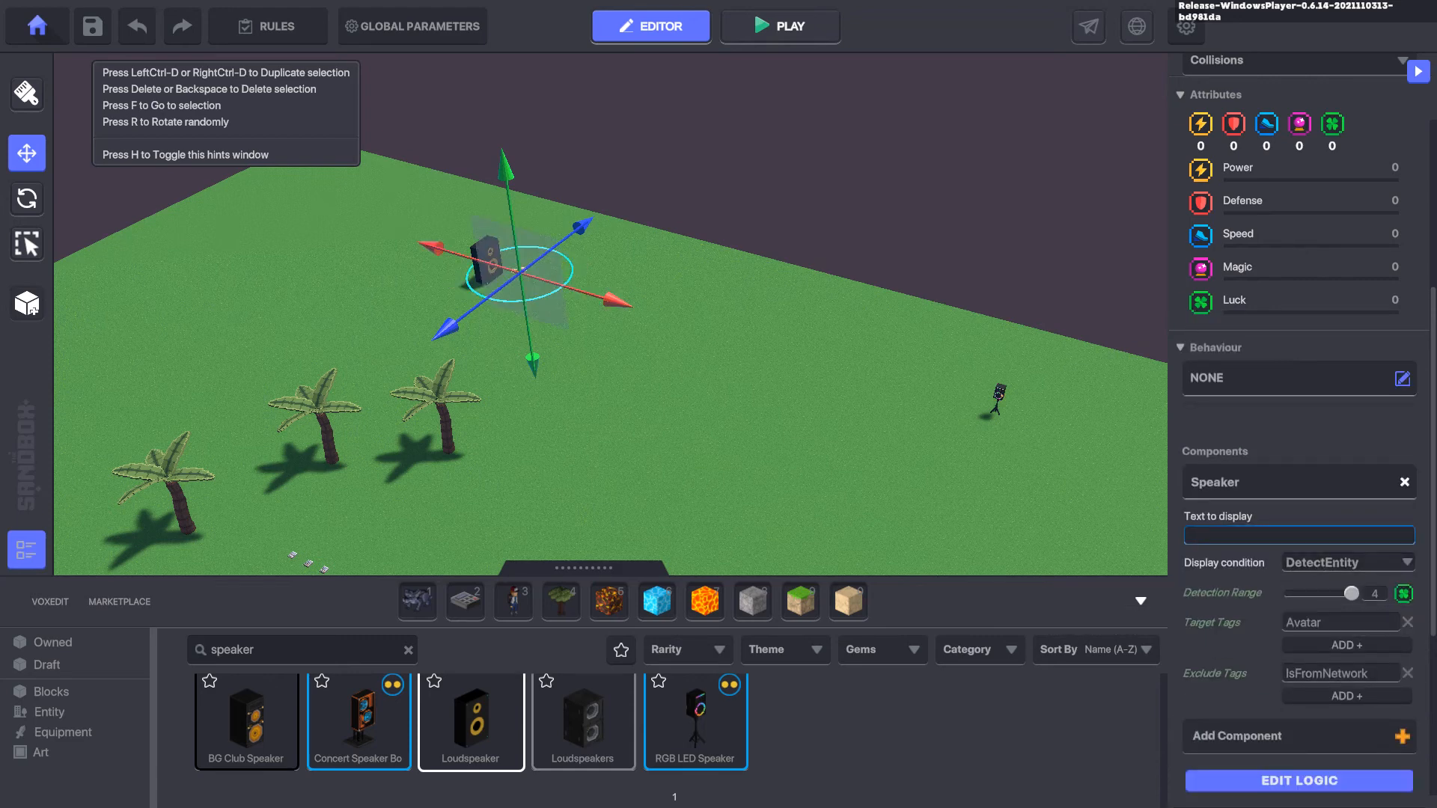
left_click_drag(519, 273, 502, 281)
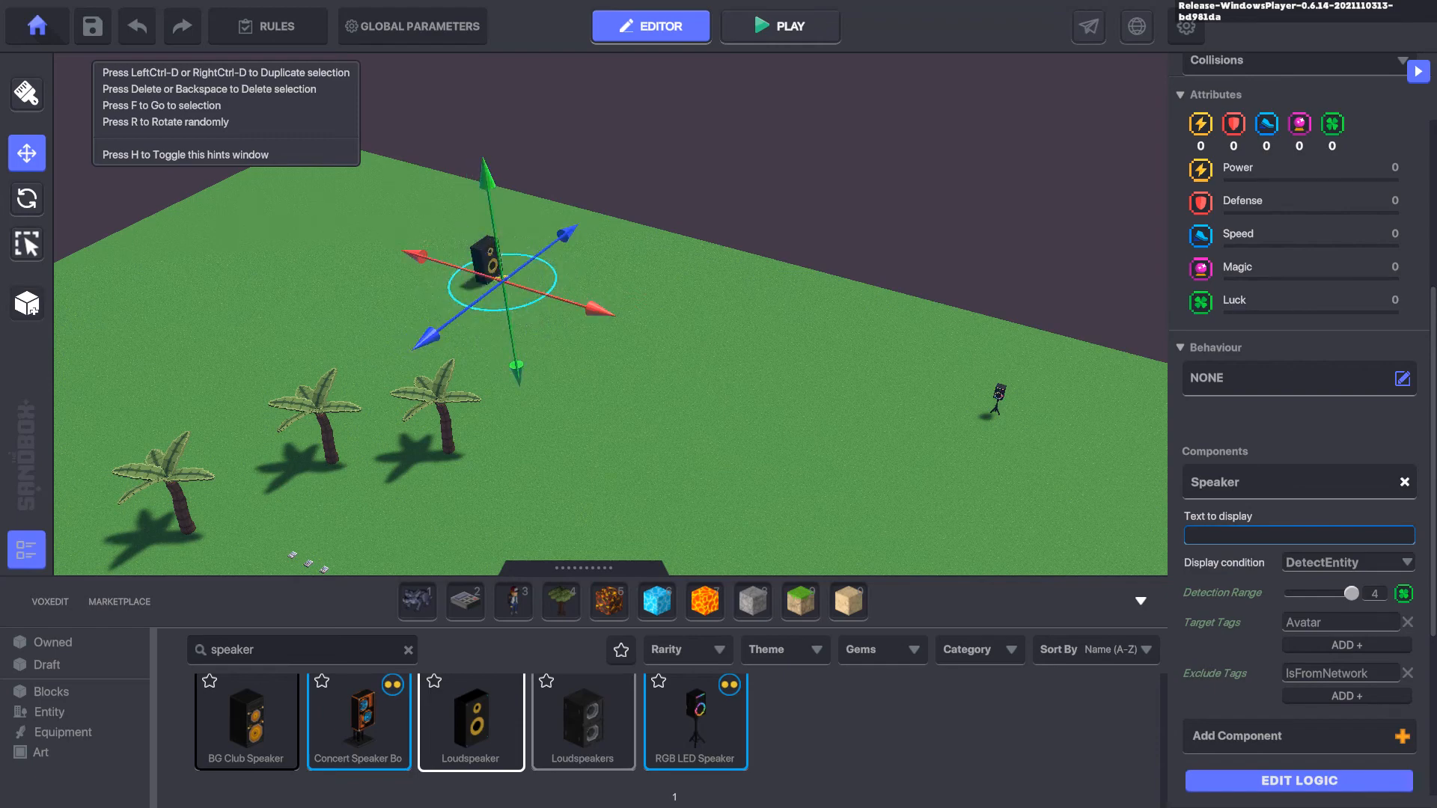
Step: Turn on Only Once for the rock's Speaker component and set its message when spoken to Play.Song.3
scroll(1299, 430, "down", 4)
left_click(1299, 459)
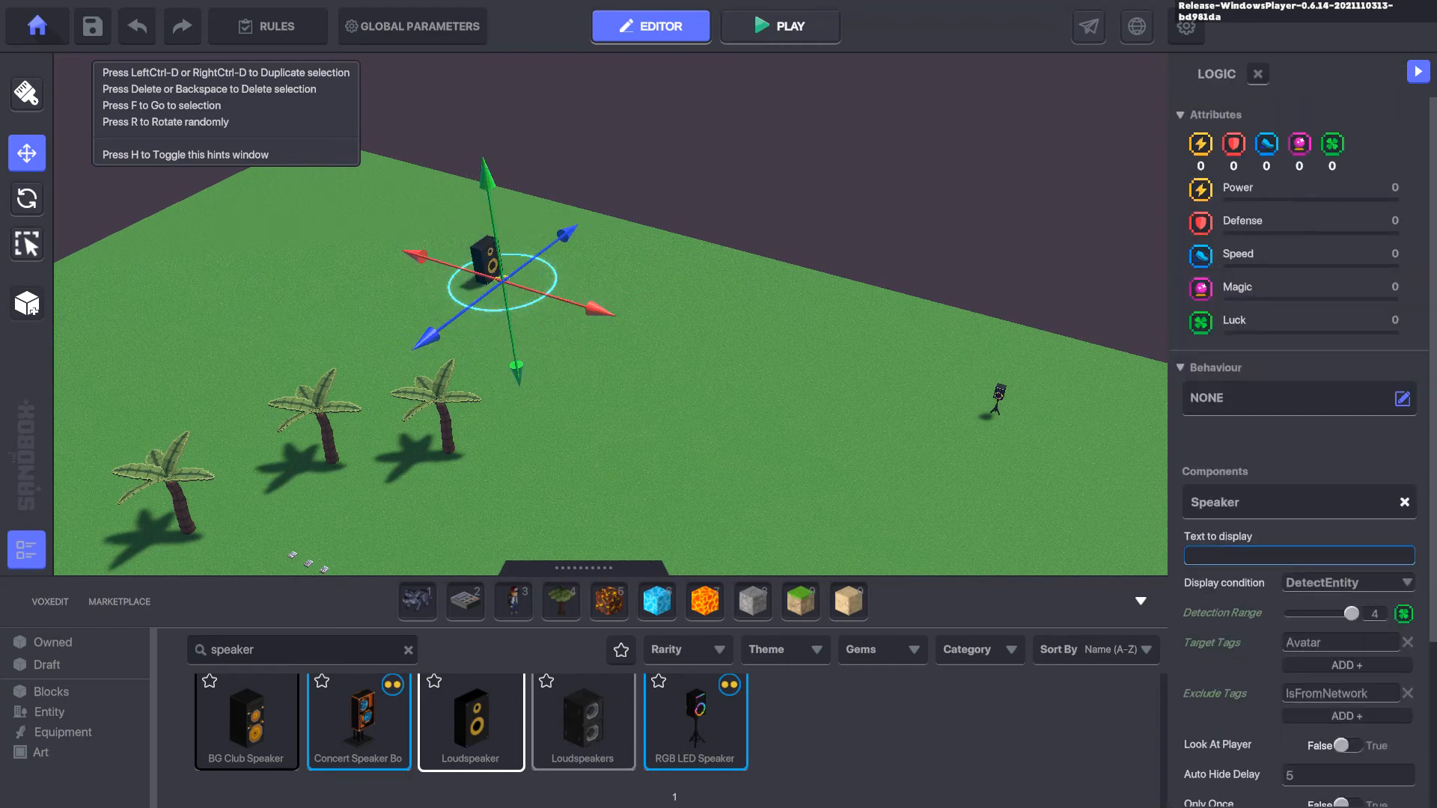
scroll(1299, 449, "down", 3)
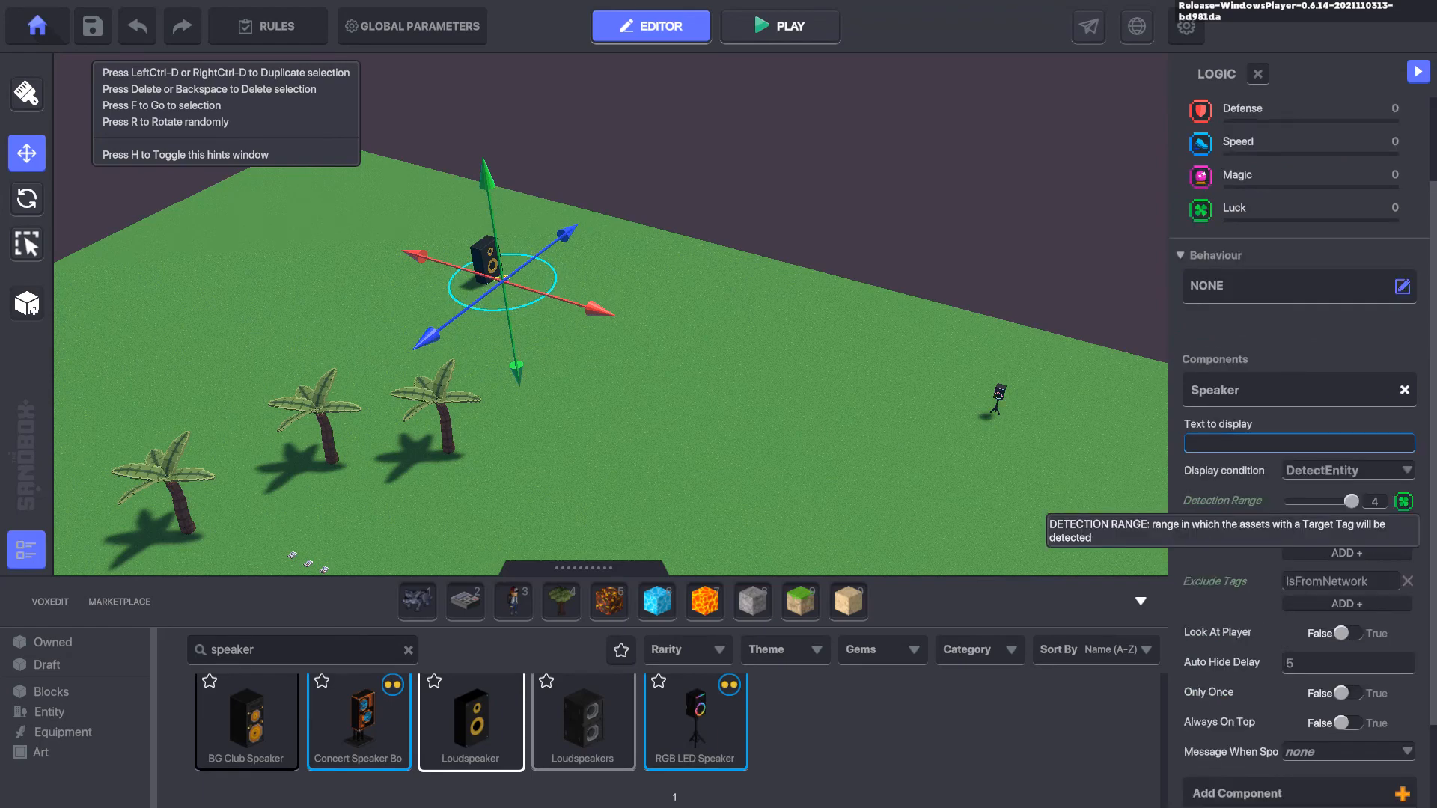
left_click(1347, 582)
left_click(1346, 640)
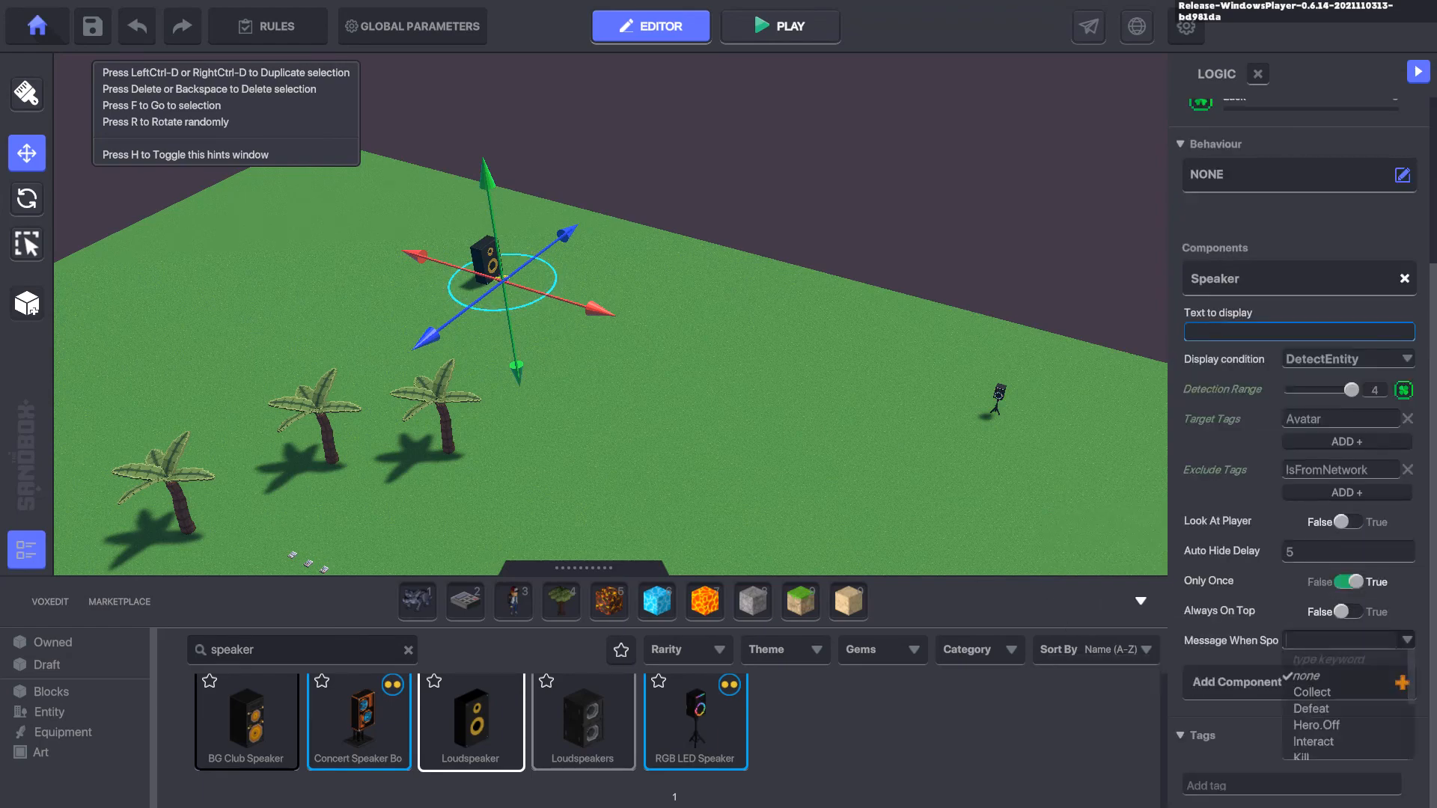
type("Play.SO")
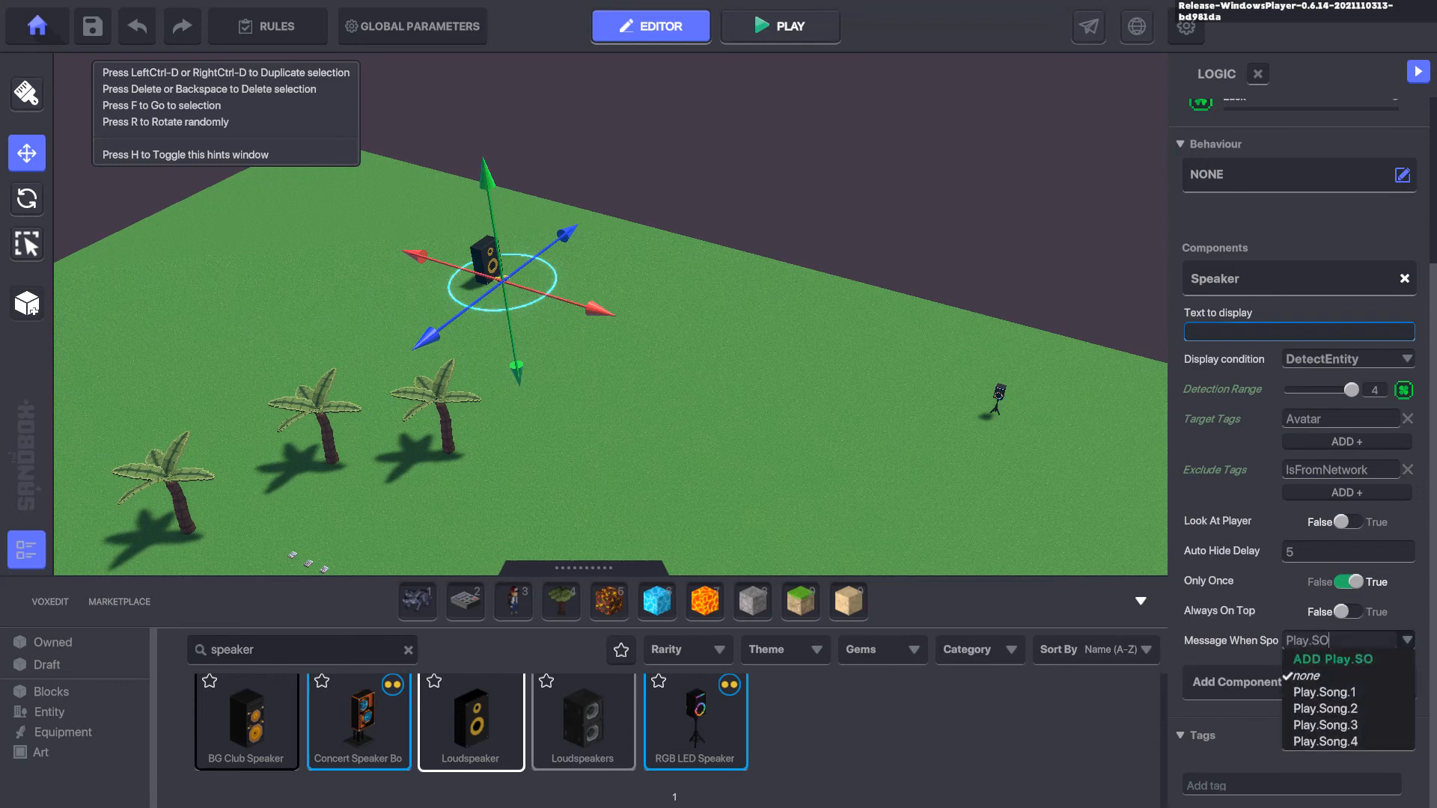
left_click(1325, 725)
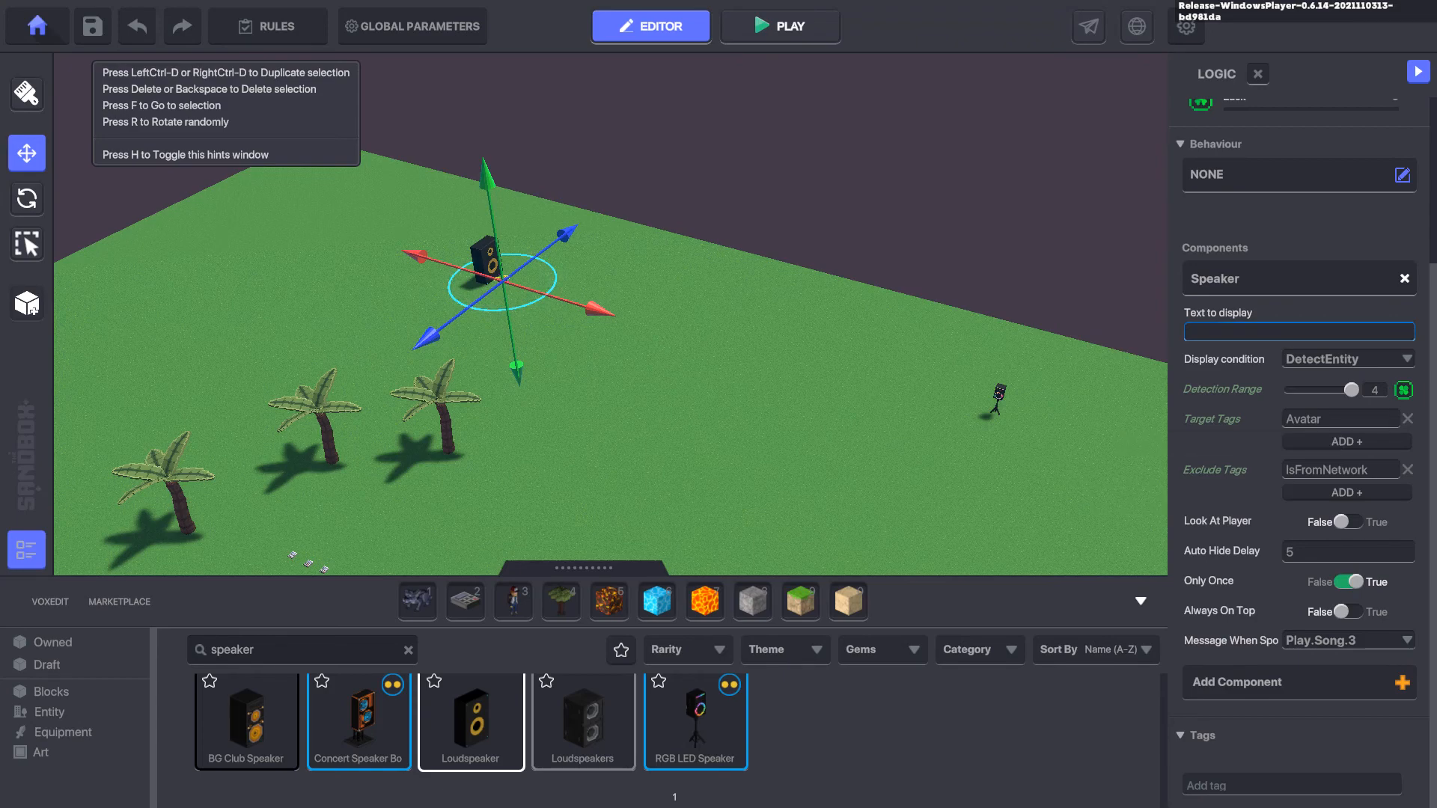
Step: Reselect the rock beside the Loudspeaker and lower it slightly
key("Escape")
key("d")
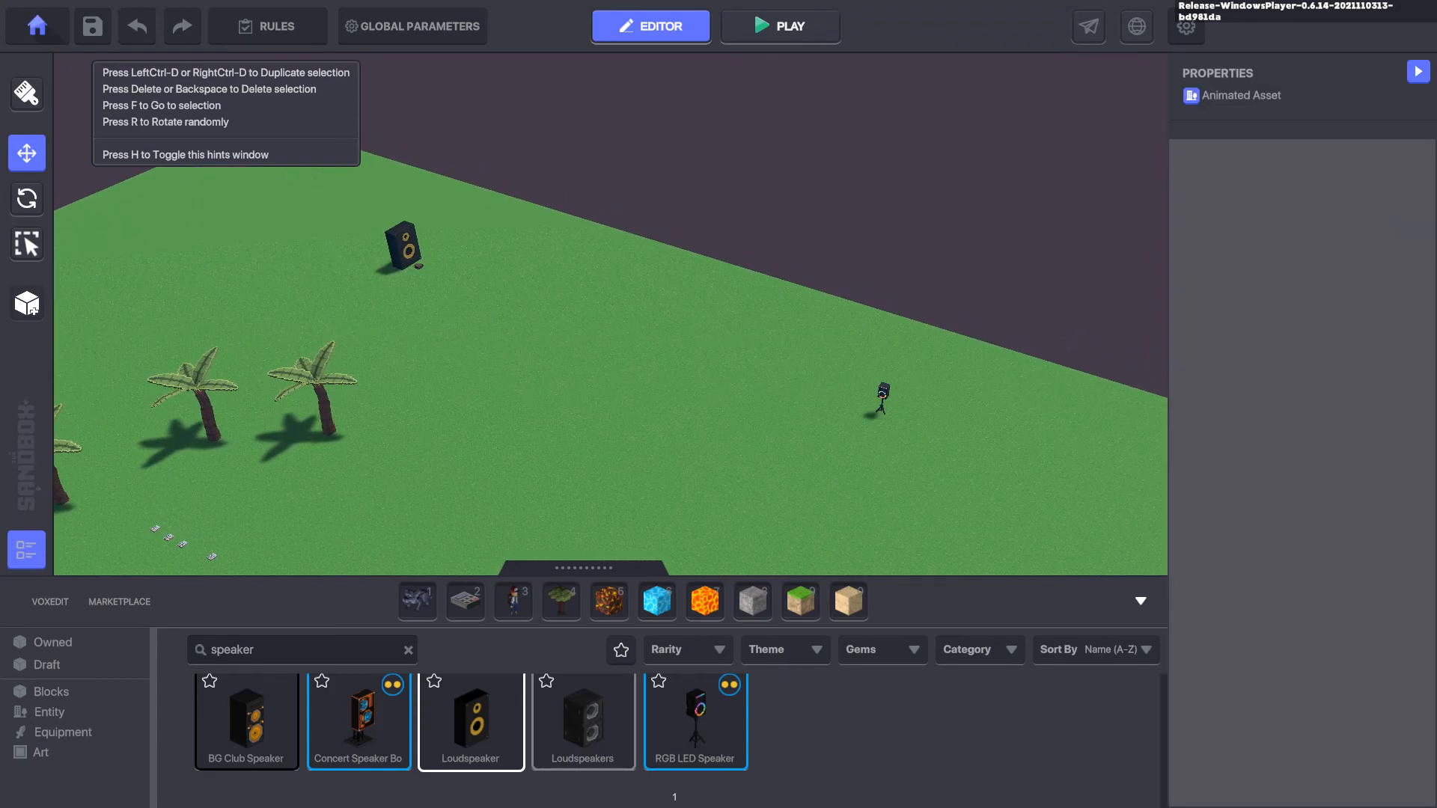
left_click(419, 266)
left_click_drag(398, 168, 401, 186)
right_click_drag(421, 281, 374, 306)
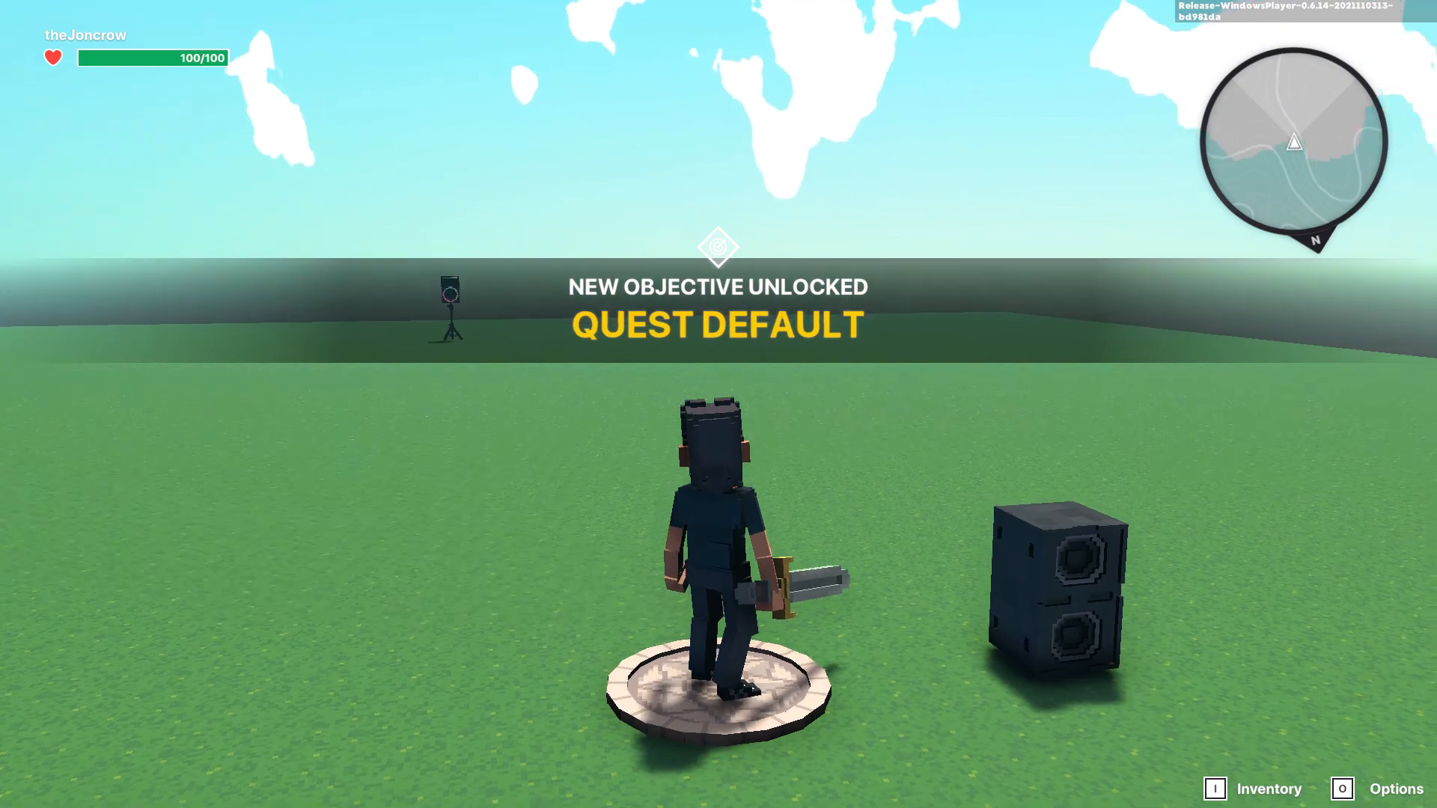
Step: Play-test the music triggers by walking the avatar from the spawn point to the RGB LED Speaker
key("d")
key("w")
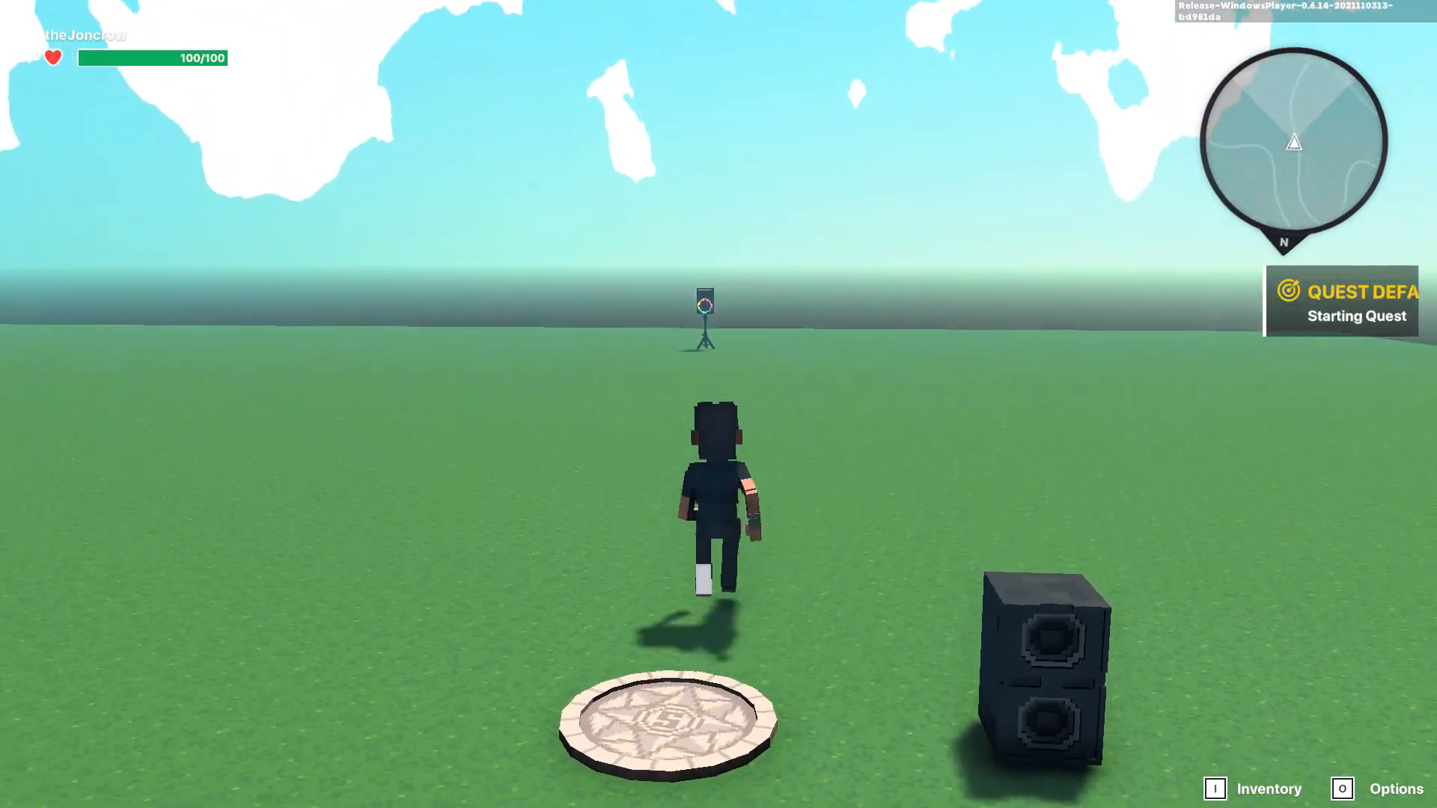
key("w")
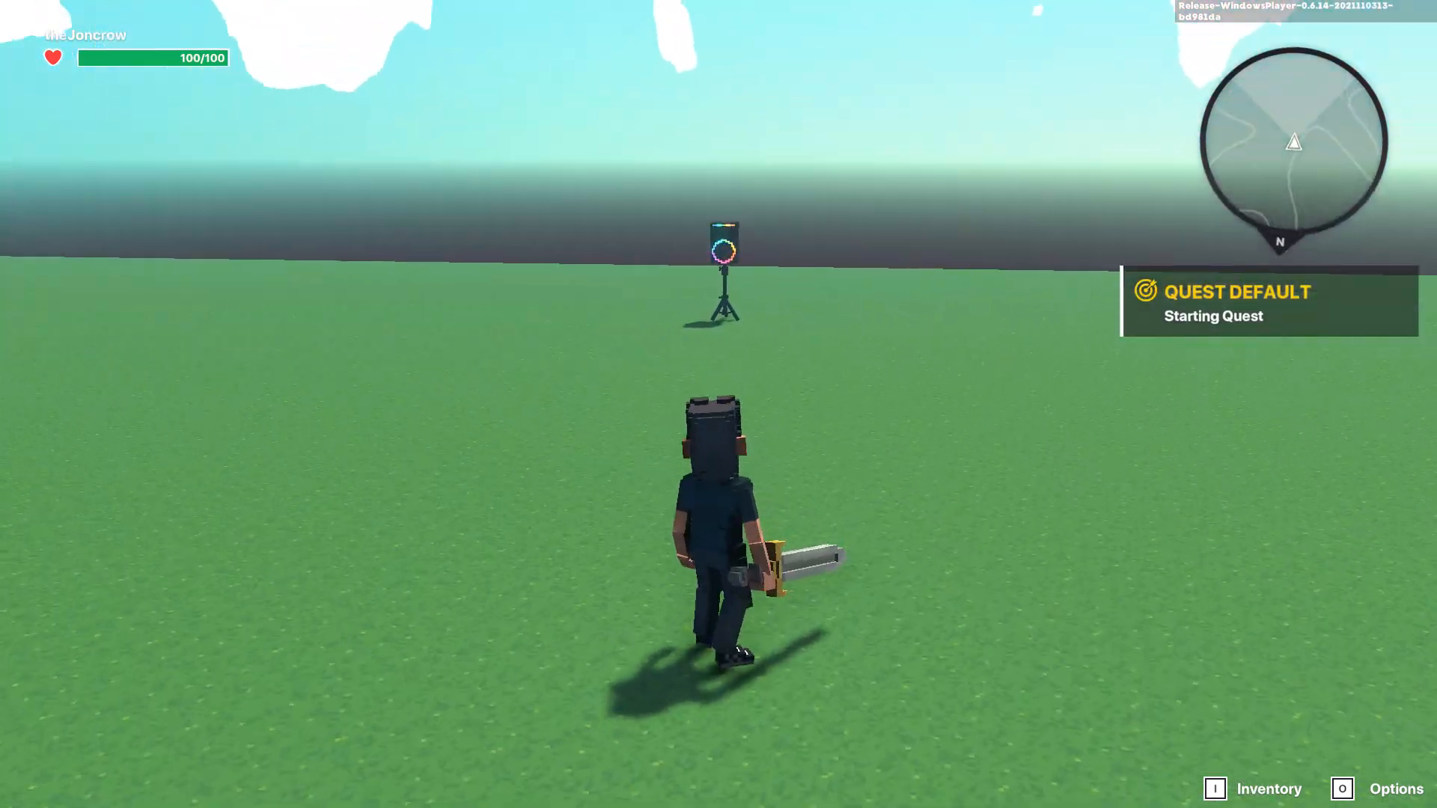
key("d")
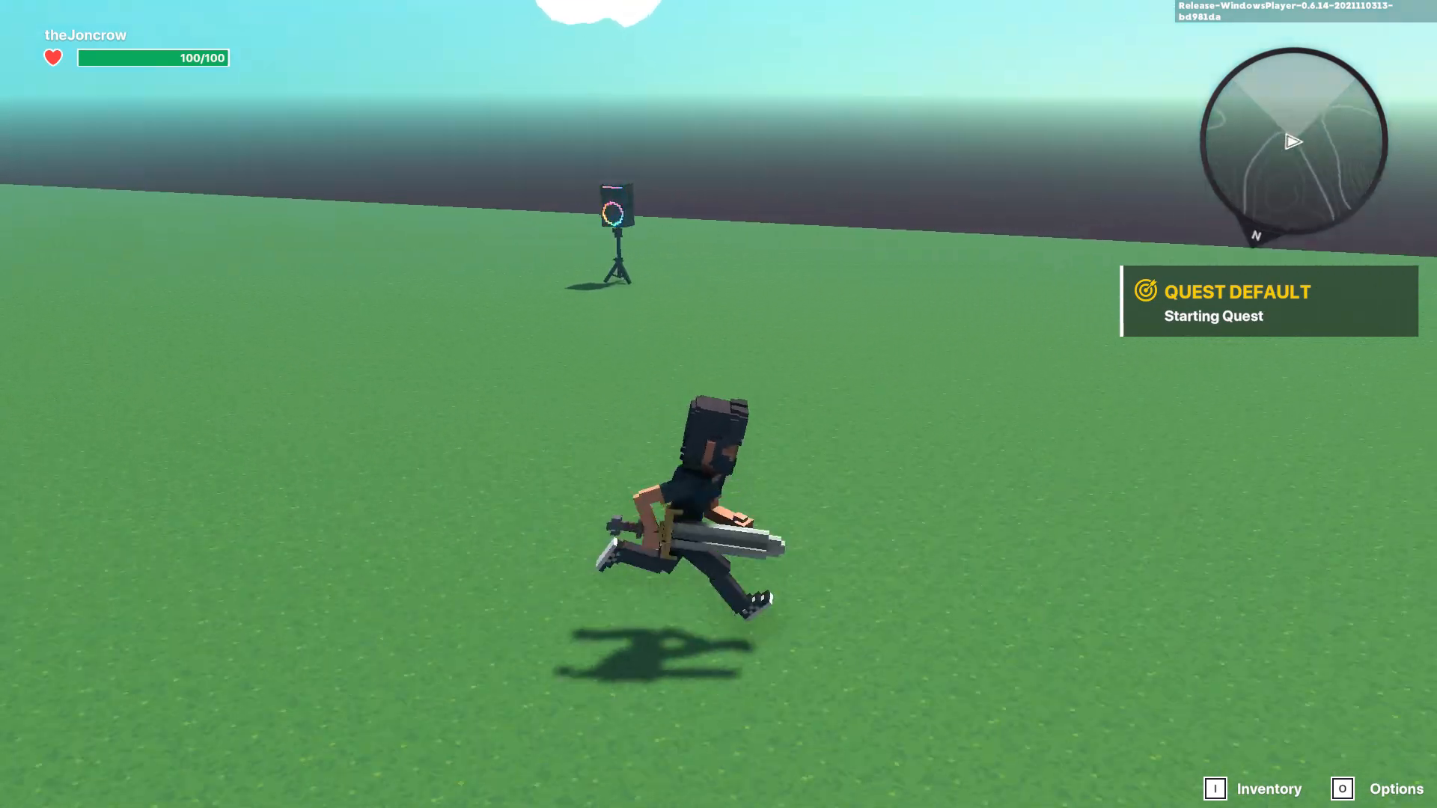
key("w")
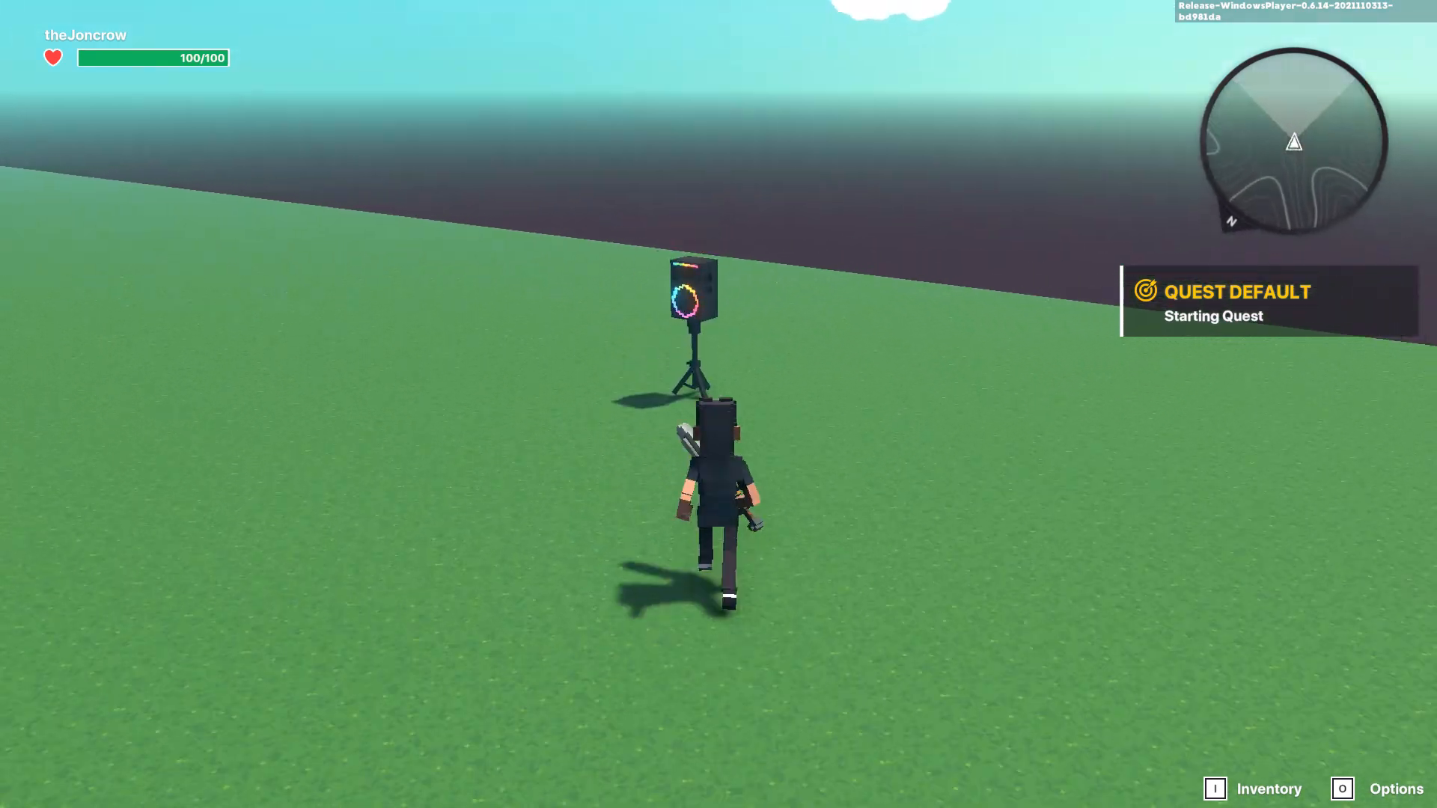
key("w")
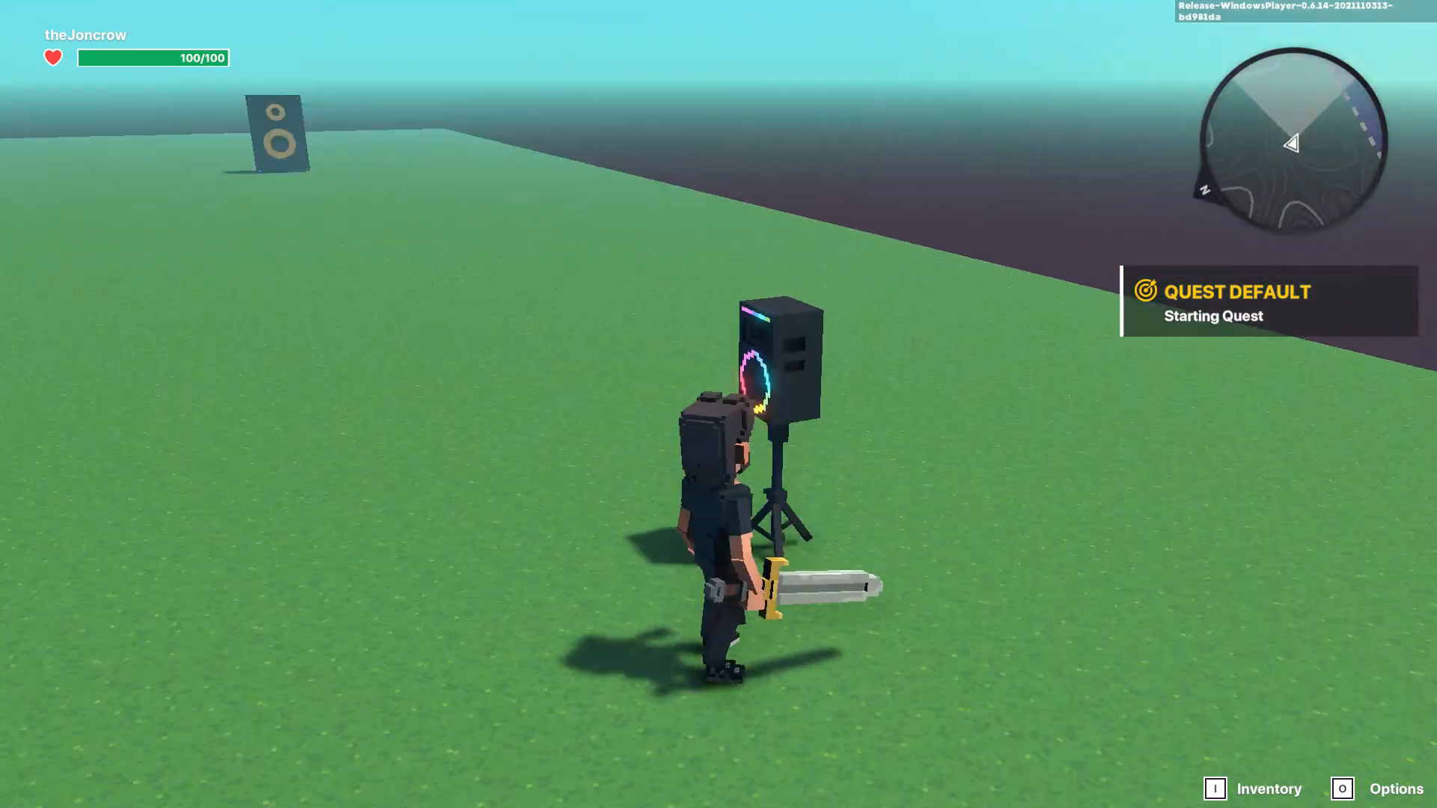
key("a")
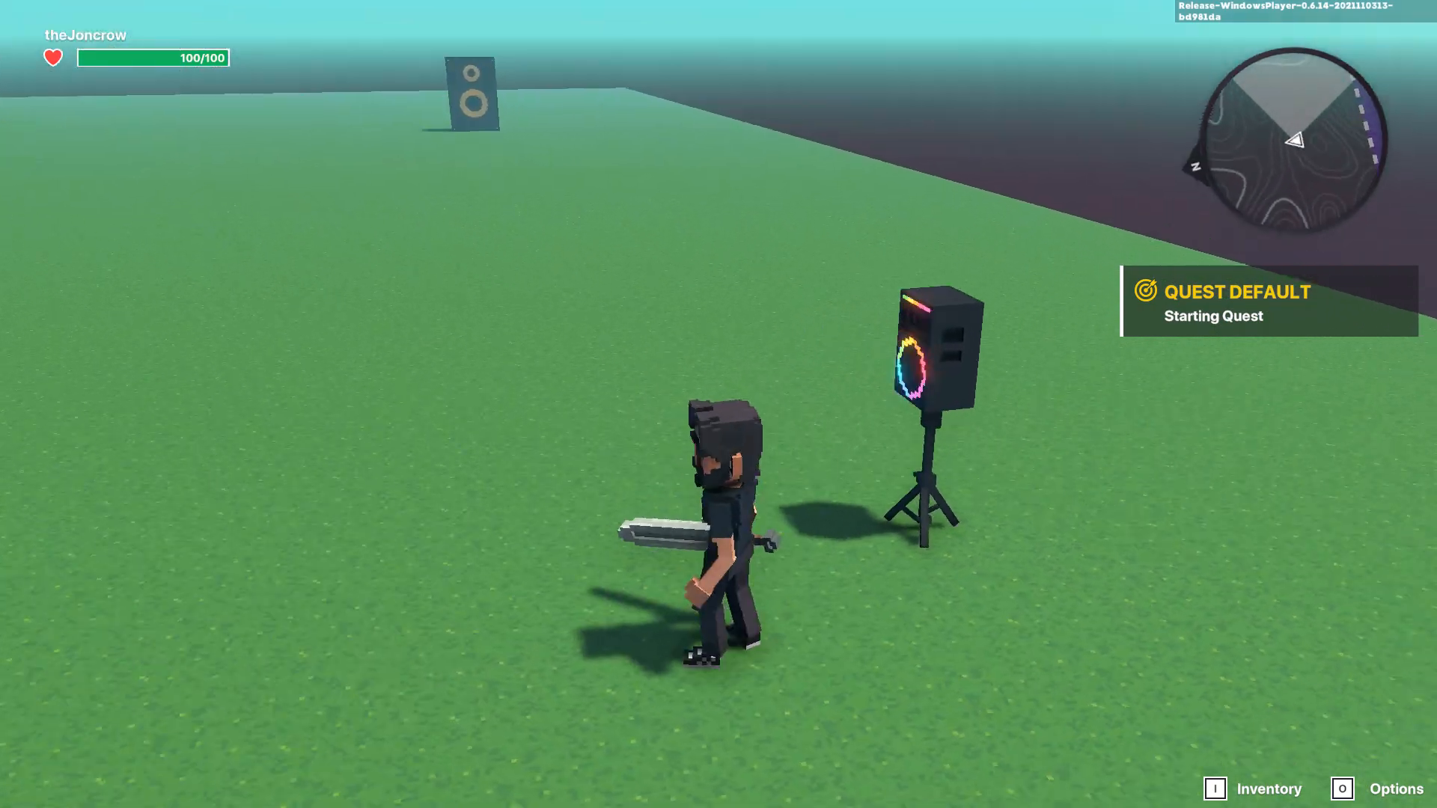
Step: Play-test the third music trigger by walking the avatar from the RGB LED Speaker to the Loudspeaker
key("w")
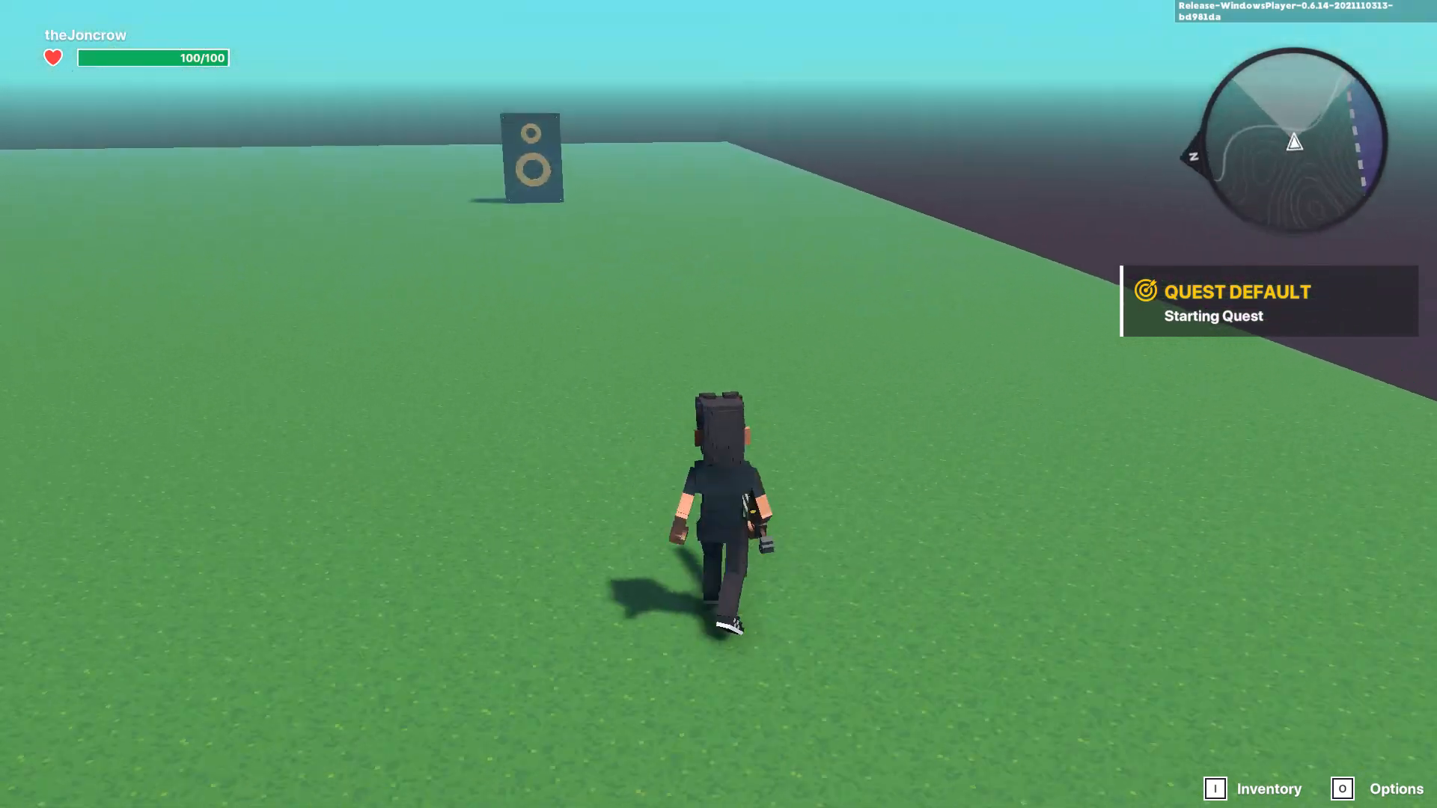
key("w")
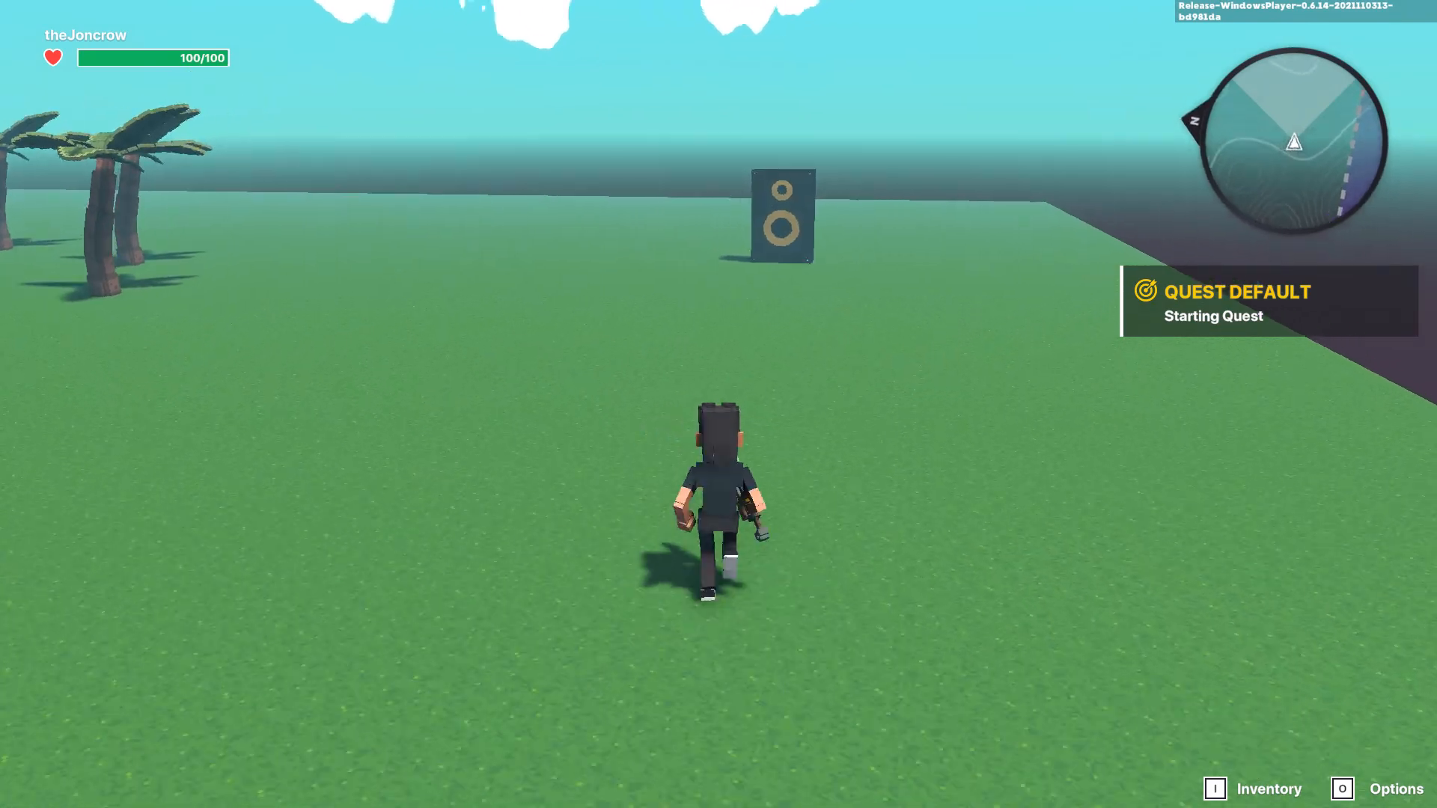
key("w")
key("w")
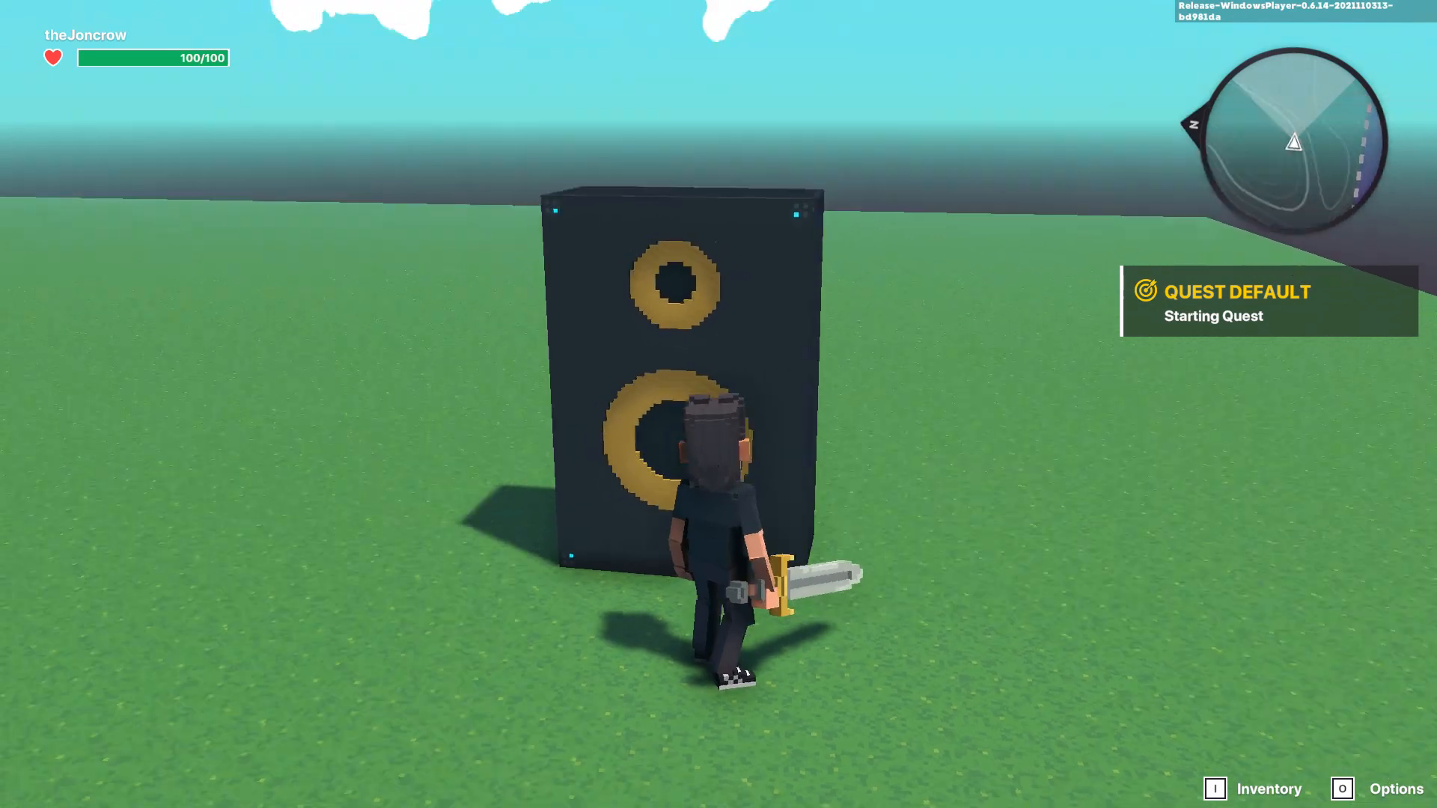
Step: Walk the avatar back to the speaker beside the spawn point and exit the play test to the editor
key("a")
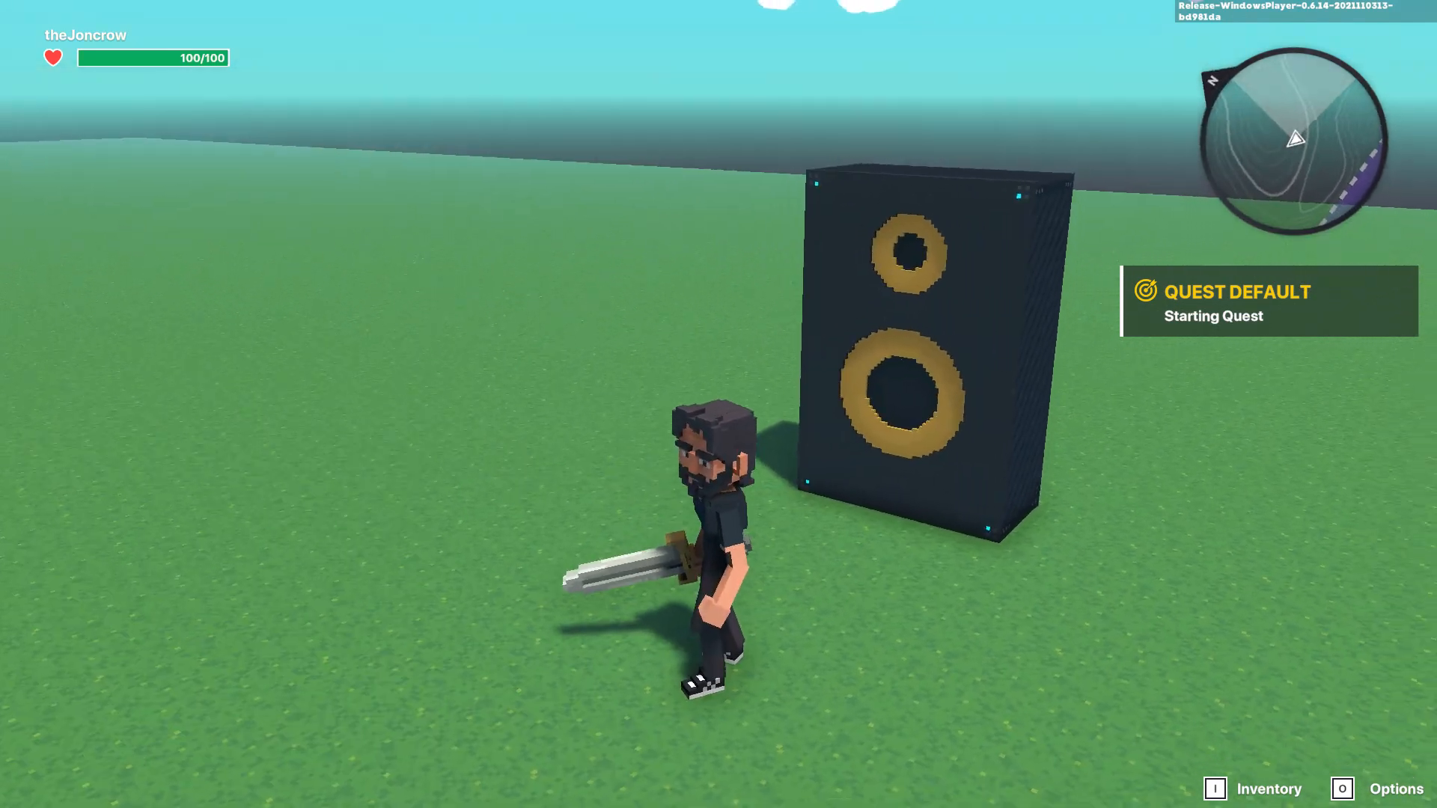
key("w")
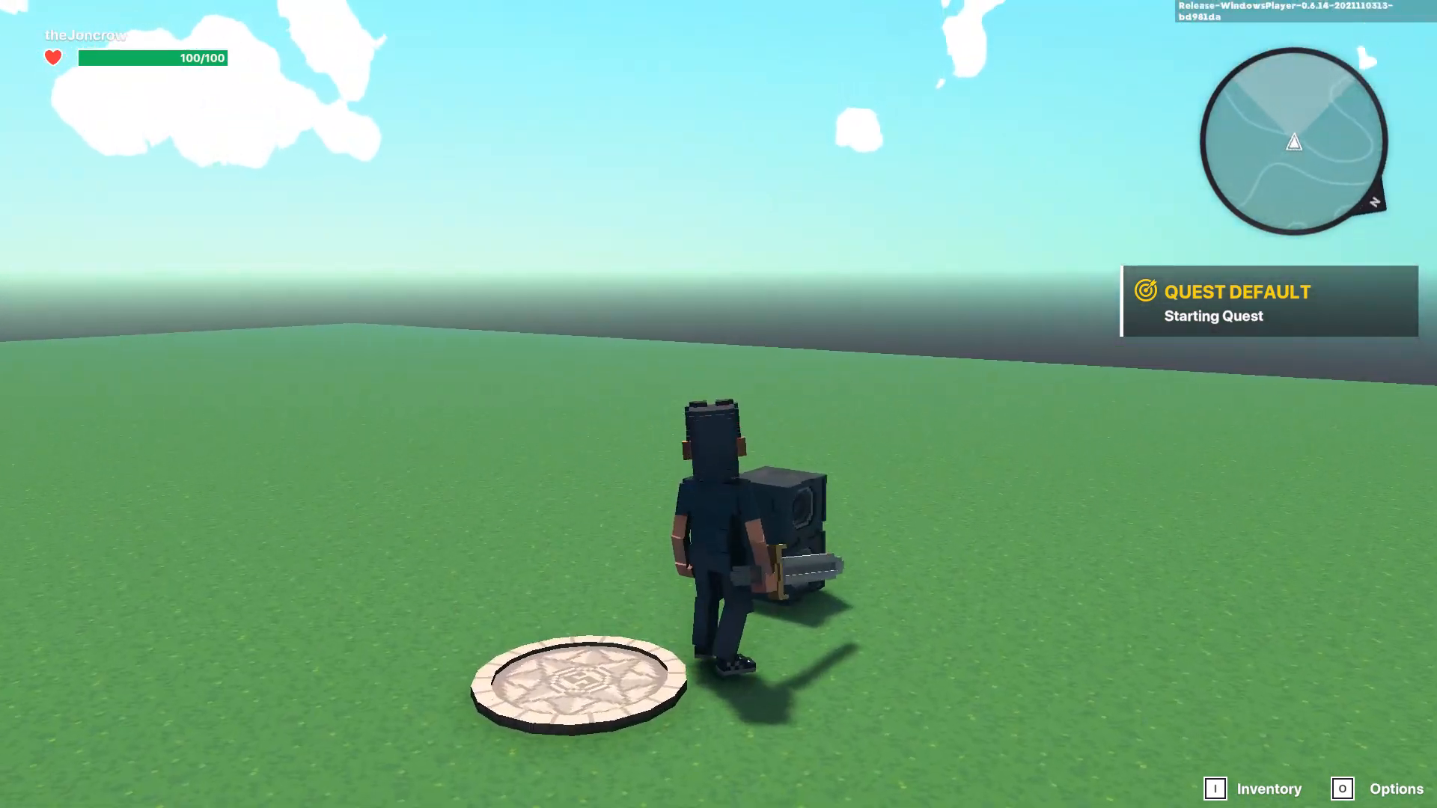
key("Escape")
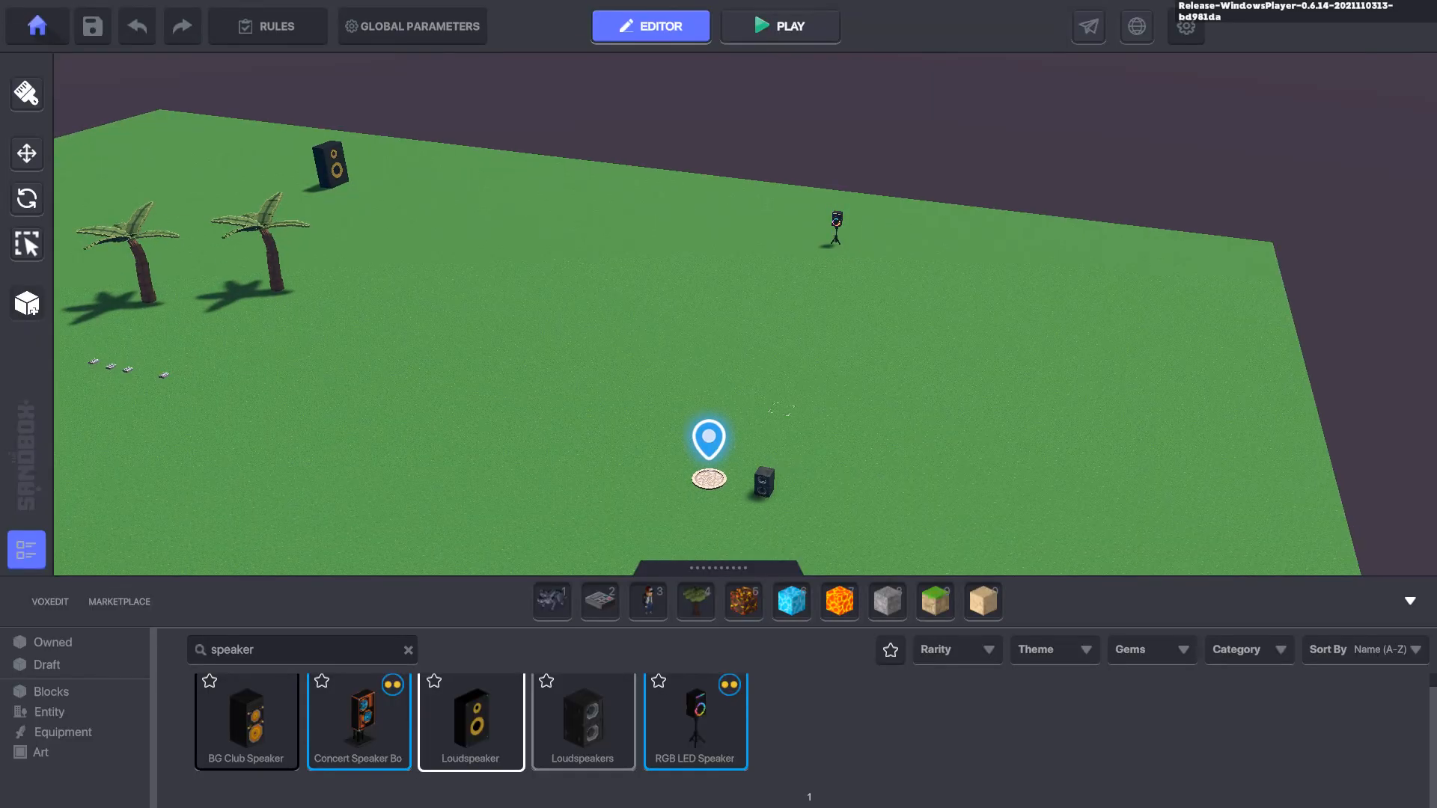
Step: Examine the layout of the three speakers around the spawn point from a low viewing angle
right_click_drag(795, 479, 724, 410)
key("w")
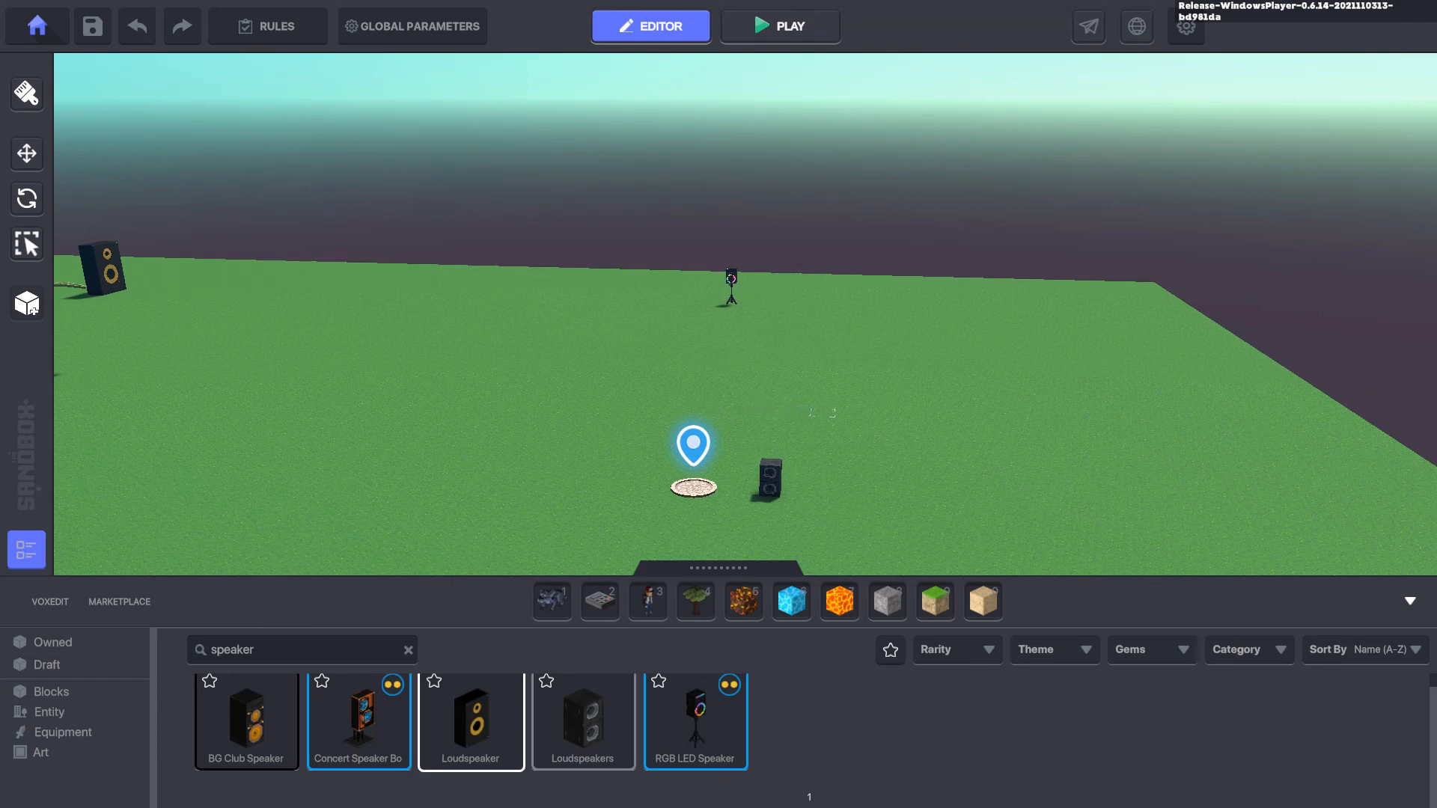
key("d")
key("d")
right_click_drag(816, 413, 801, 413)
key("d")
right_click_drag(798, 406, 808, 401)
key("a")
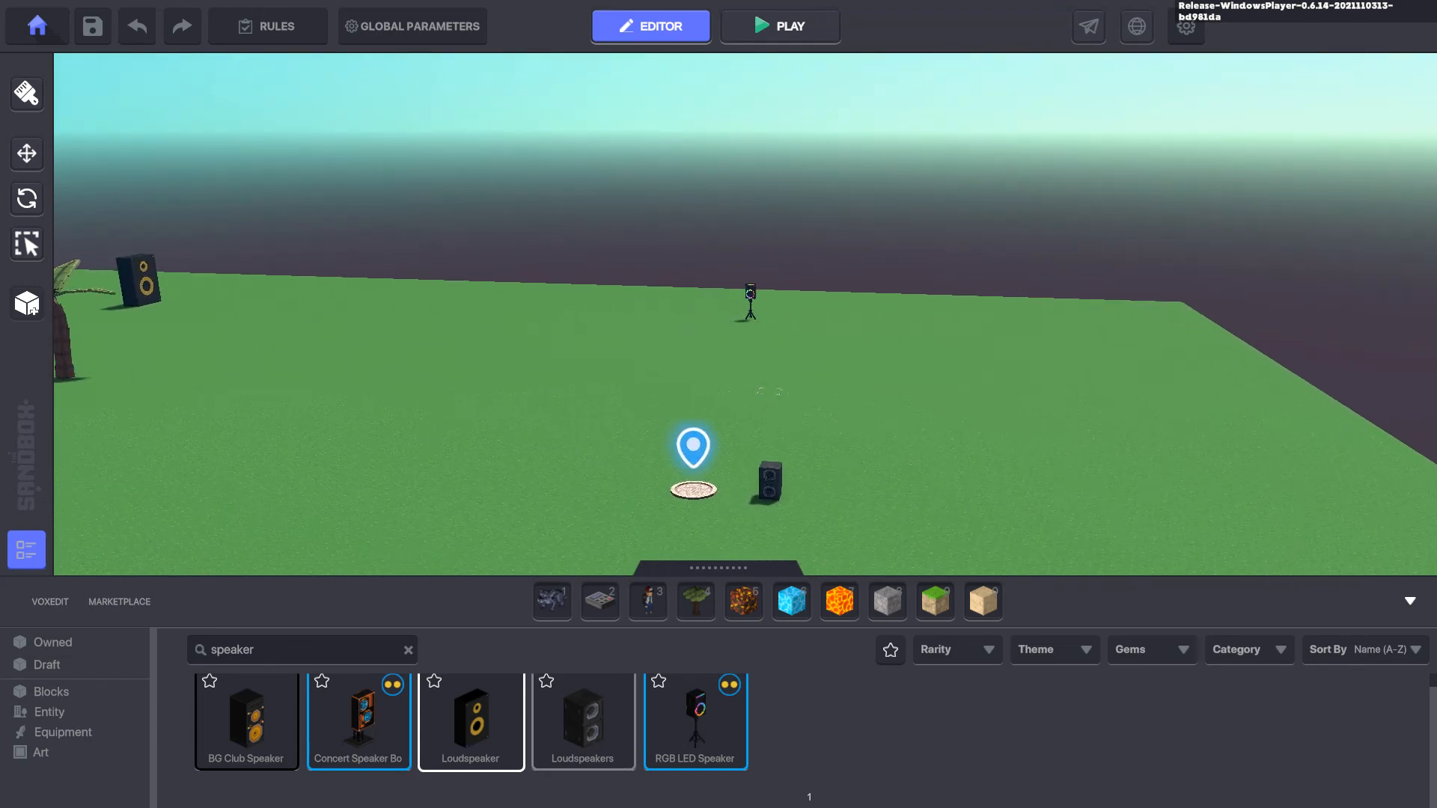